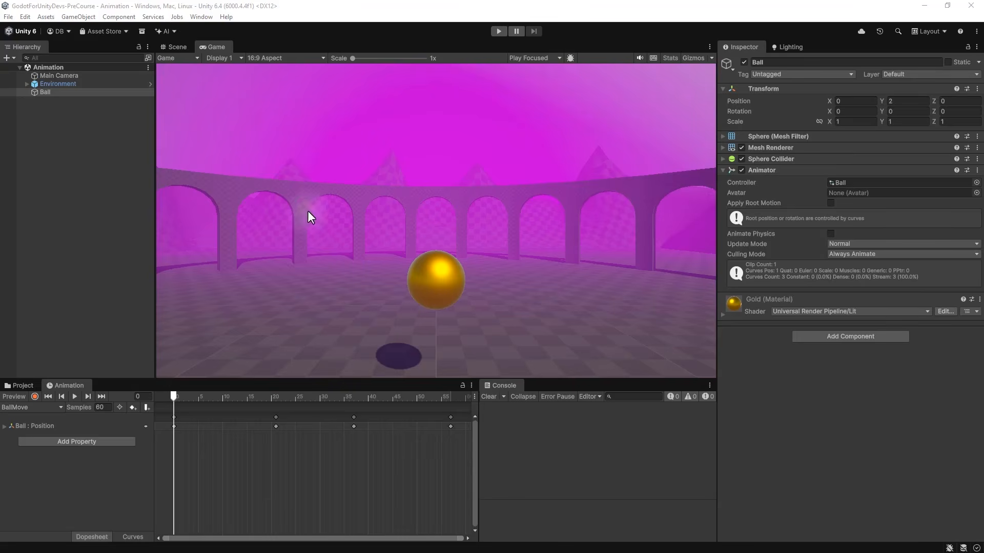
Select the Ball and preview its BallMove animation clip, returning the playhead to frame 0
click(121, 226)
click(43, 93)
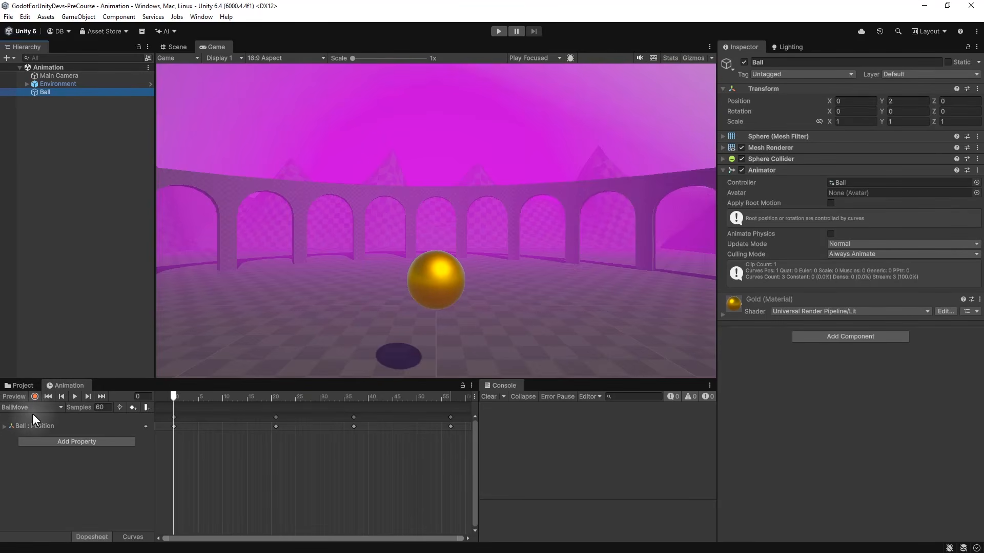
click(72, 399)
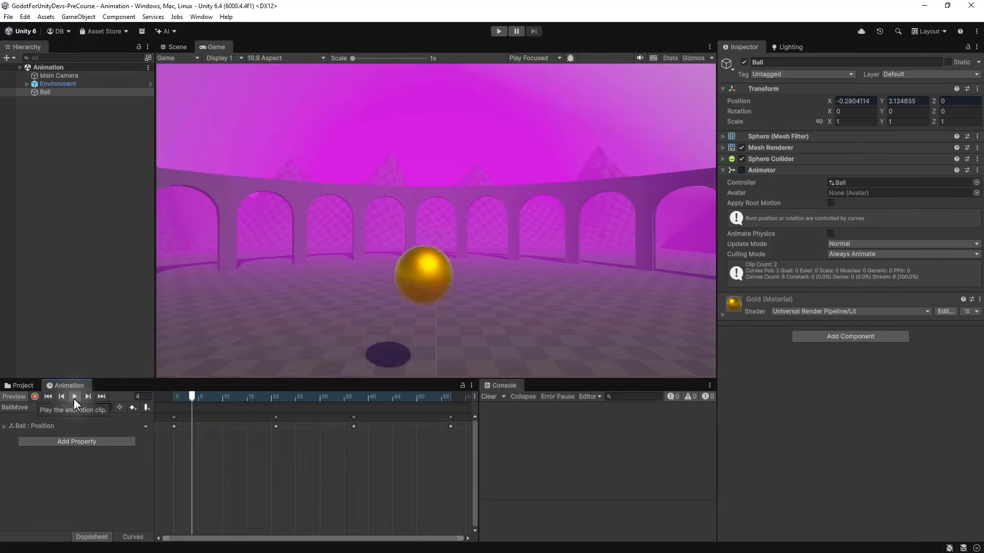
click(73, 398)
click(19, 395)
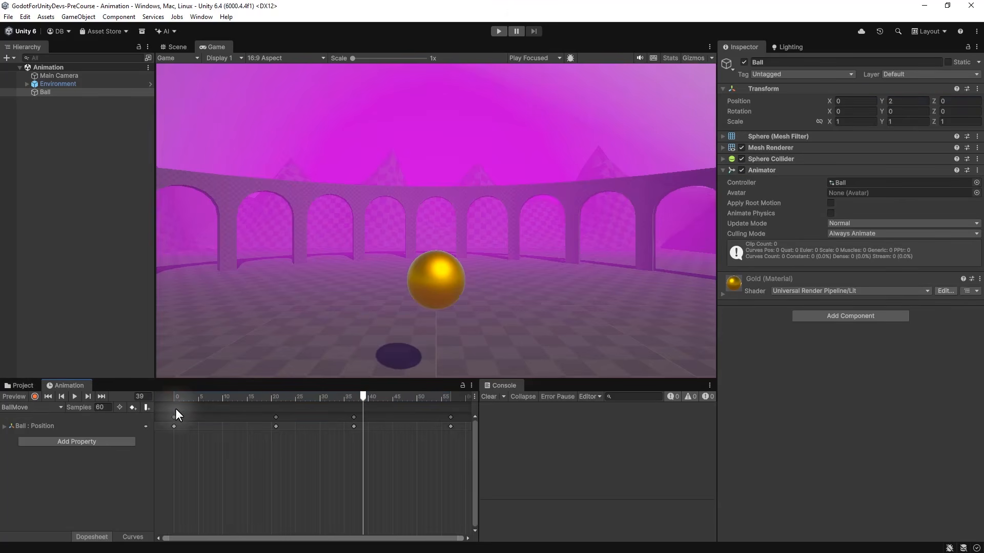
drag(295, 398, 174, 395)
Show the Scene view and inspect the BallMove clip and the Ball animator controller in the Animation folder
click(177, 48)
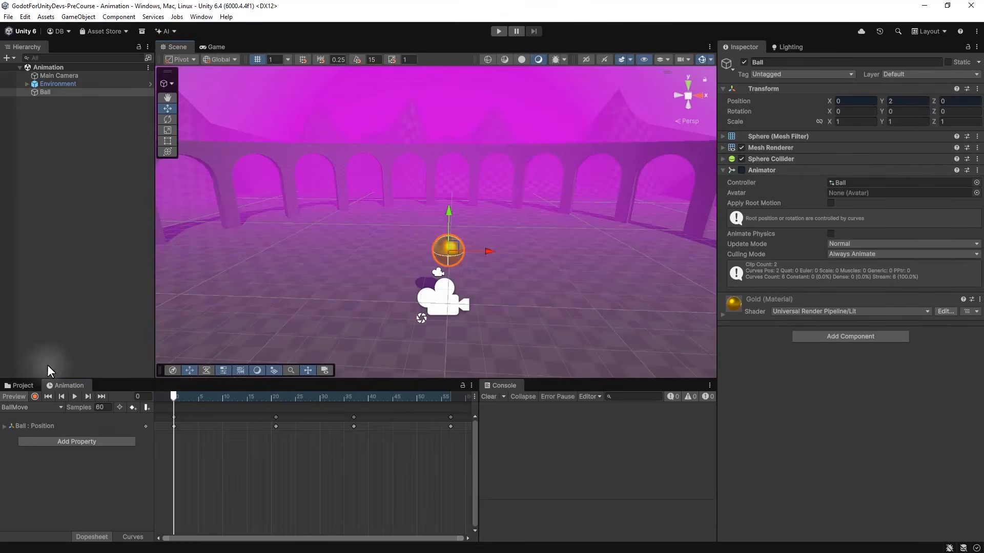
click(23, 387)
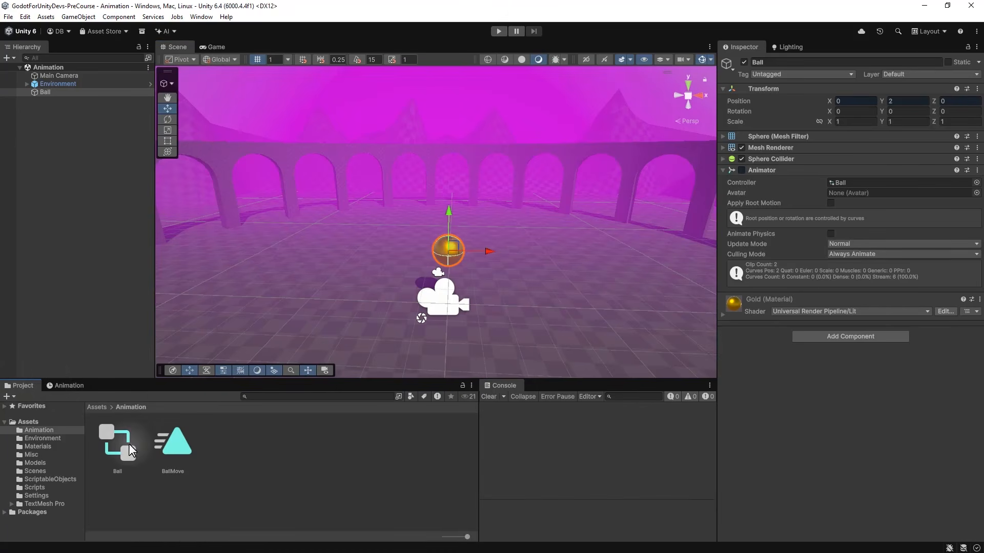
click(168, 444)
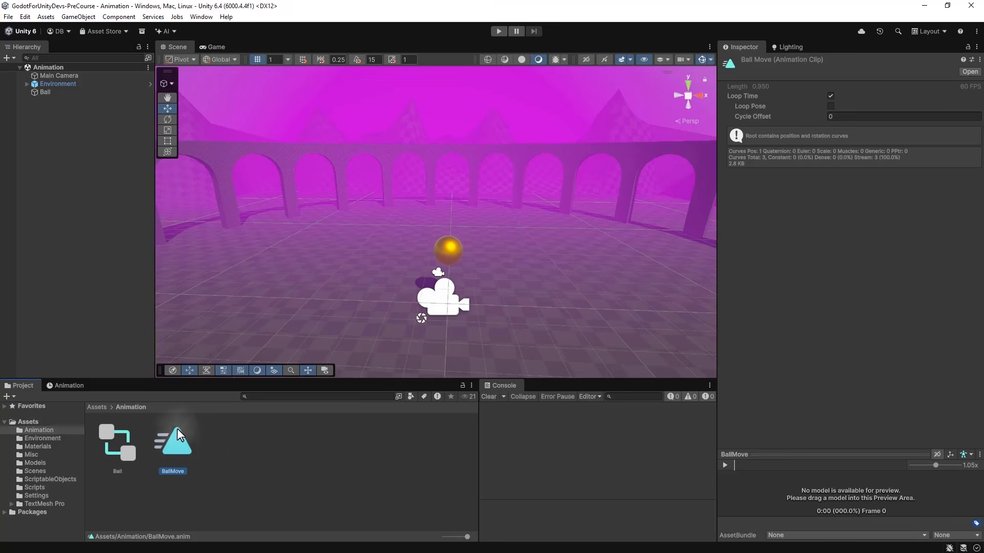
click(118, 446)
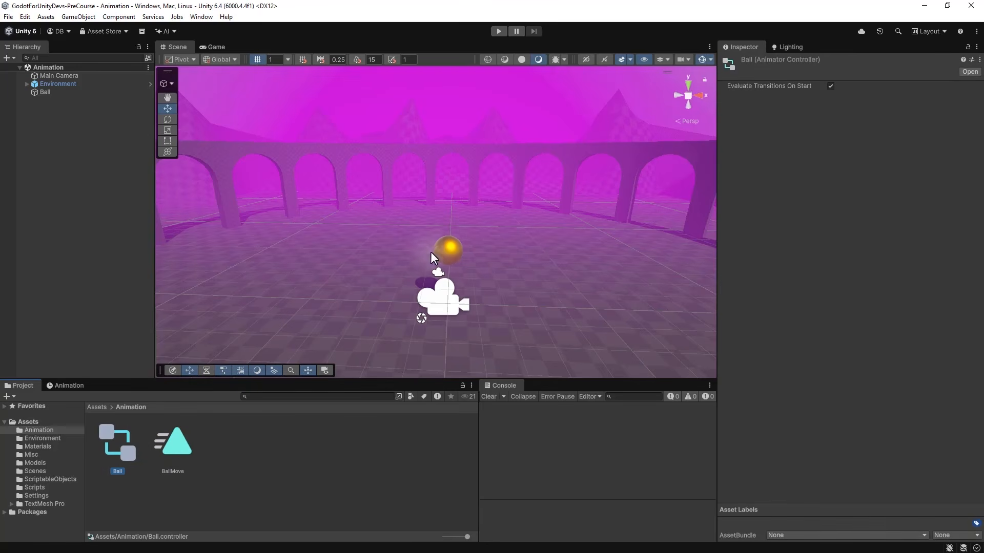
Frame the Ball in the scene and review its Animator component and BallMove position keyframes
click(51, 93)
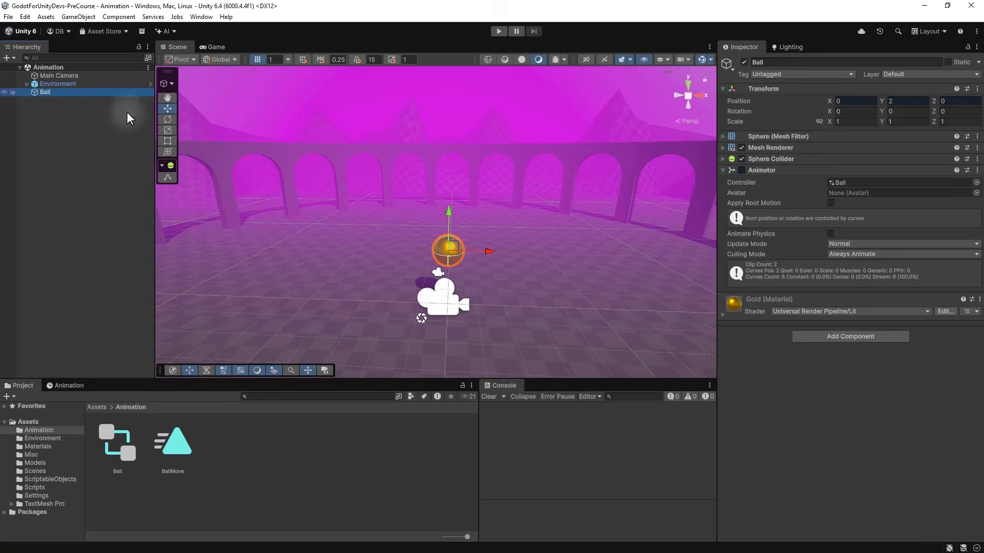
click(439, 238)
key(f)
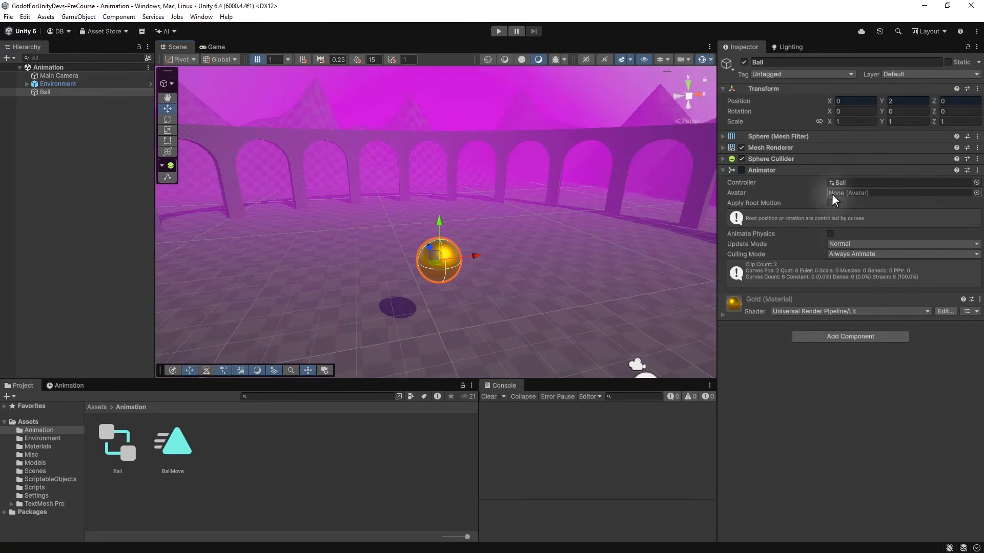
click(61, 386)
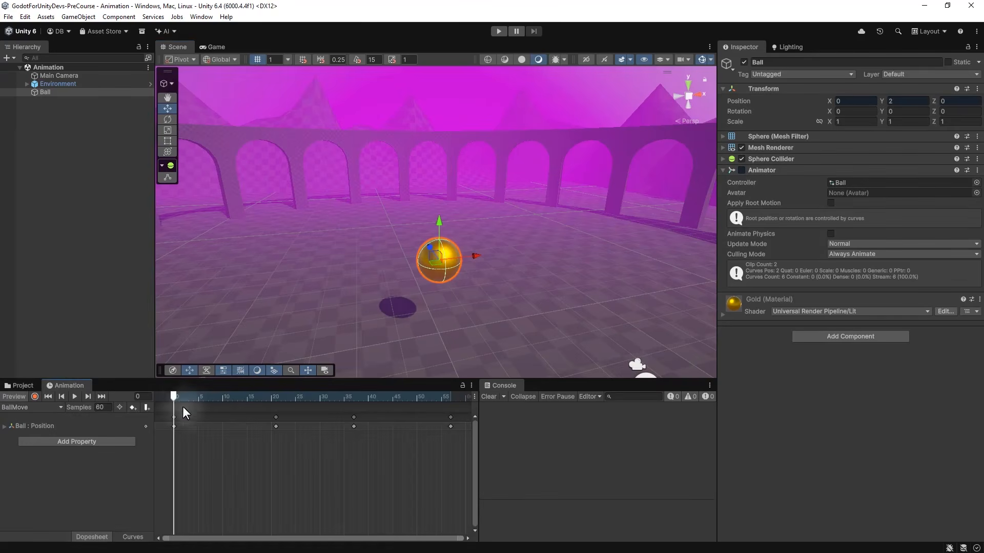
drag(185, 397, 155, 402)
click(20, 398)
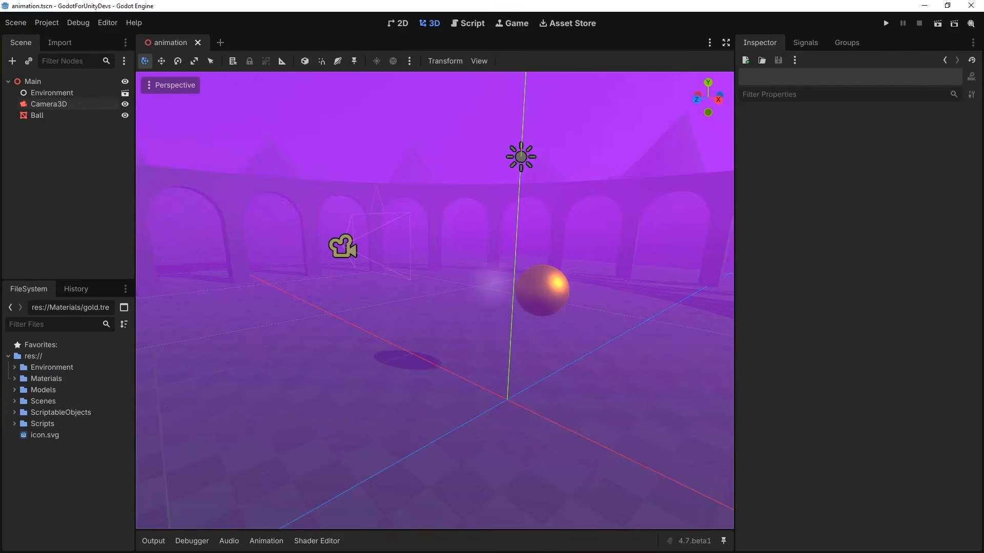
In the Godot animation scene, add an AnimationPlayer node as a child of Ball
middle_drag(478, 283, 492, 280)
right_drag(492, 281, 492, 282)
click(38, 115)
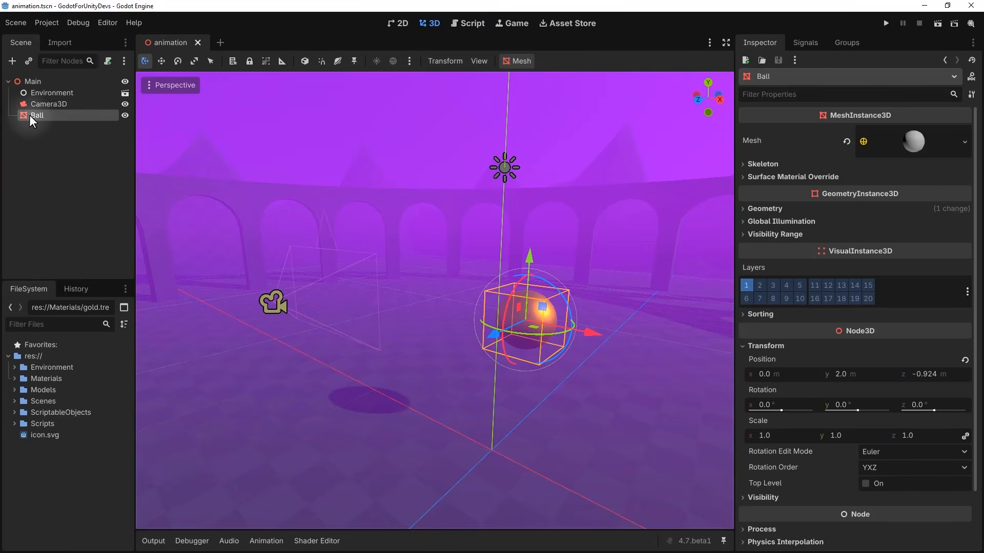
right_click(51, 115)
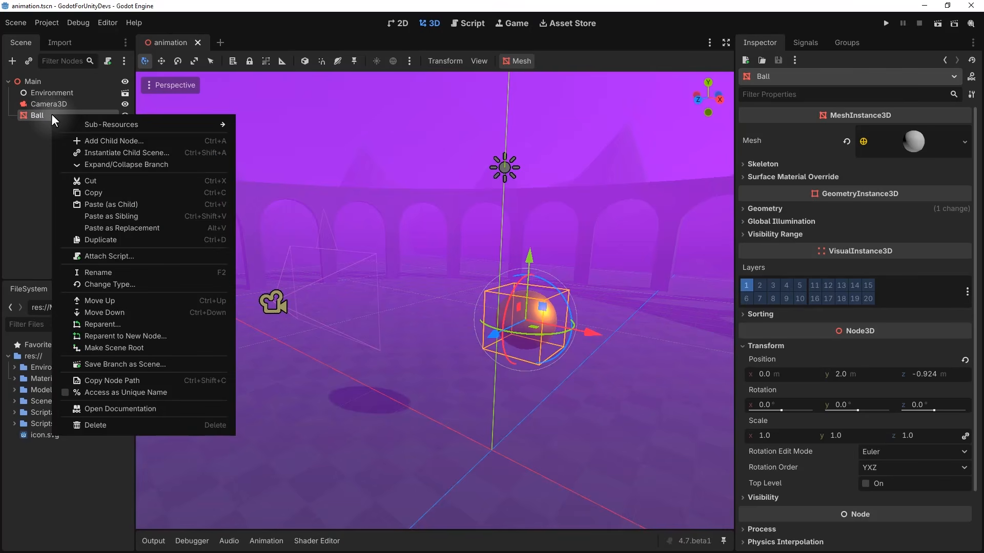
click(97, 140)
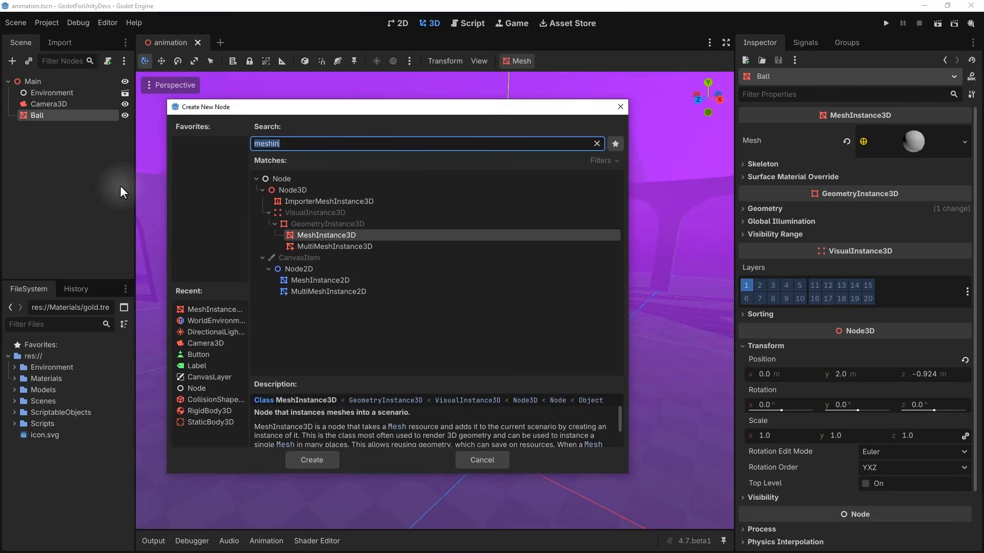
text(animation)
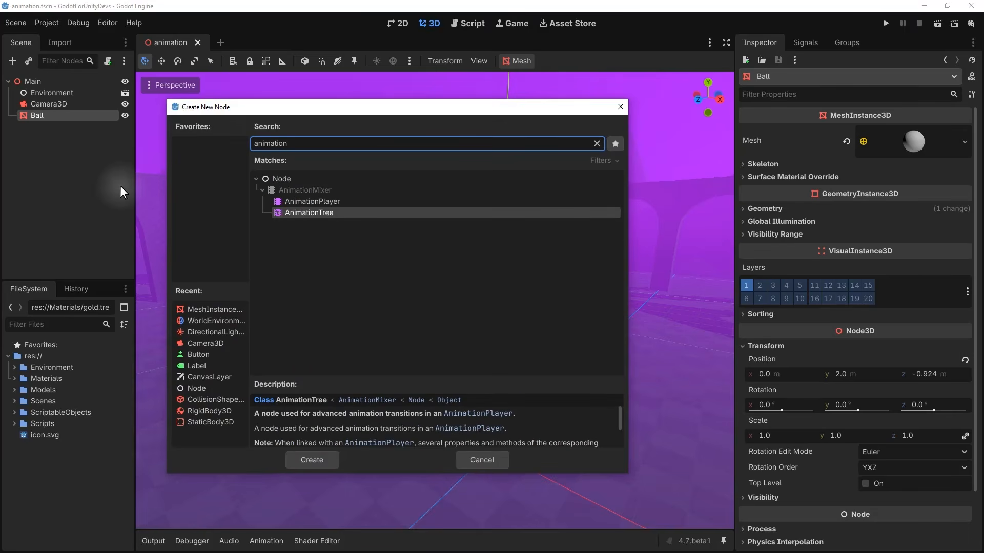
key(Up)
key(Return)
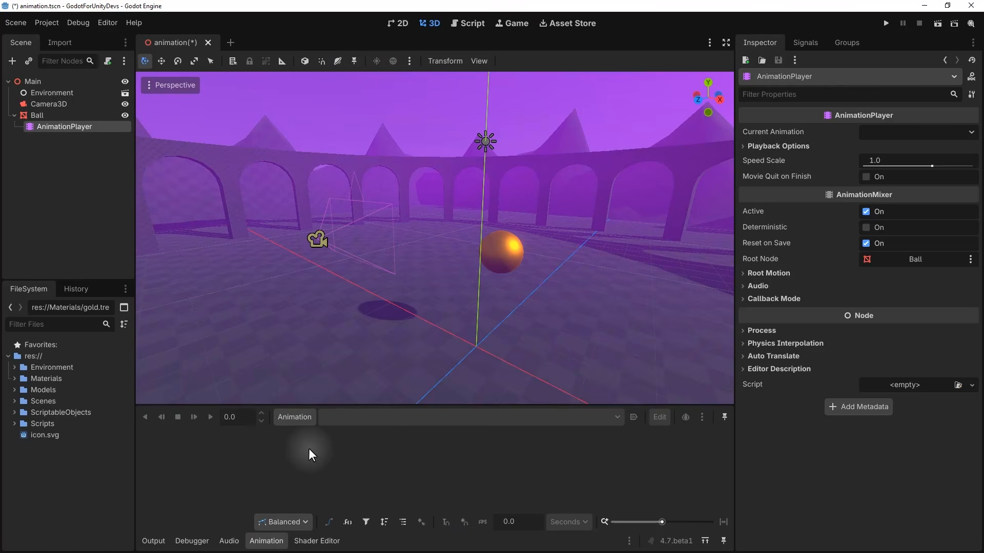
Create a new animation named ball_move in the AnimationPlayer
click(296, 419)
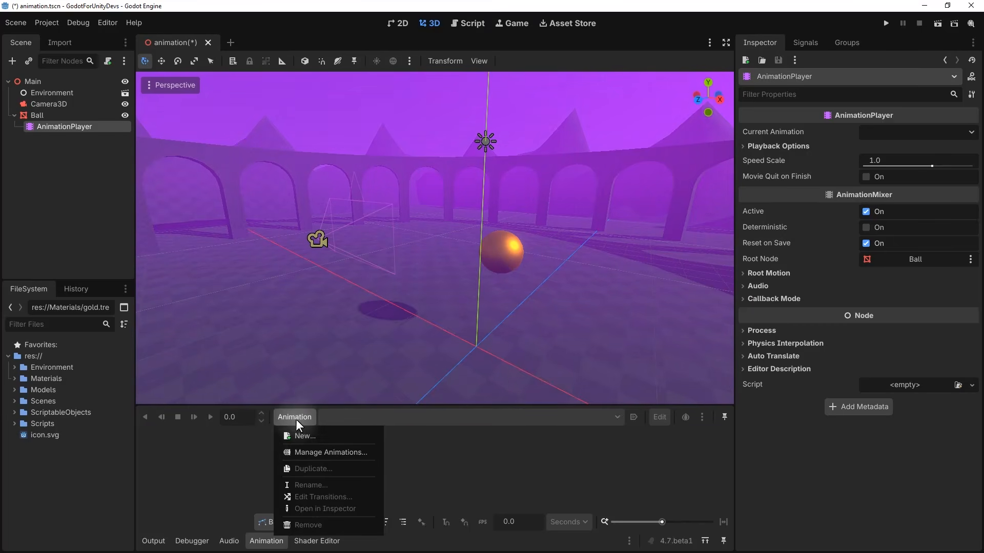
click(294, 439)
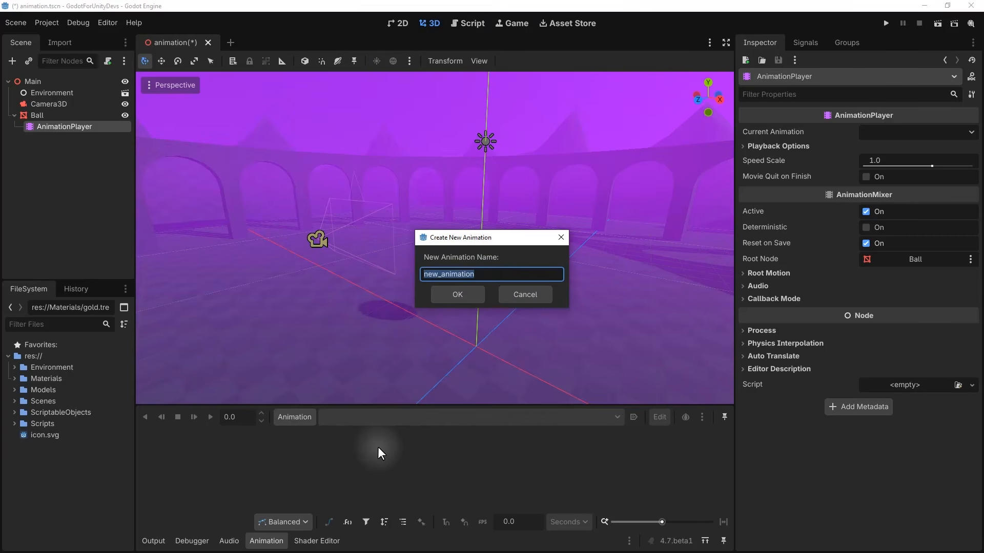
text(ball_move)
key(Return)
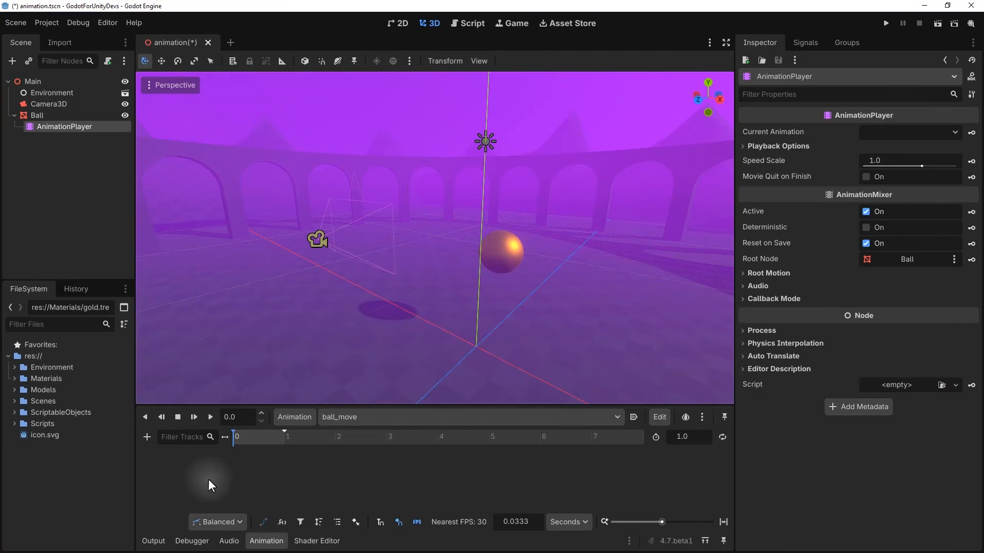
Enlarge the animation editor and add a 3D Position track for the Ball node
drag(217, 398, 208, 383)
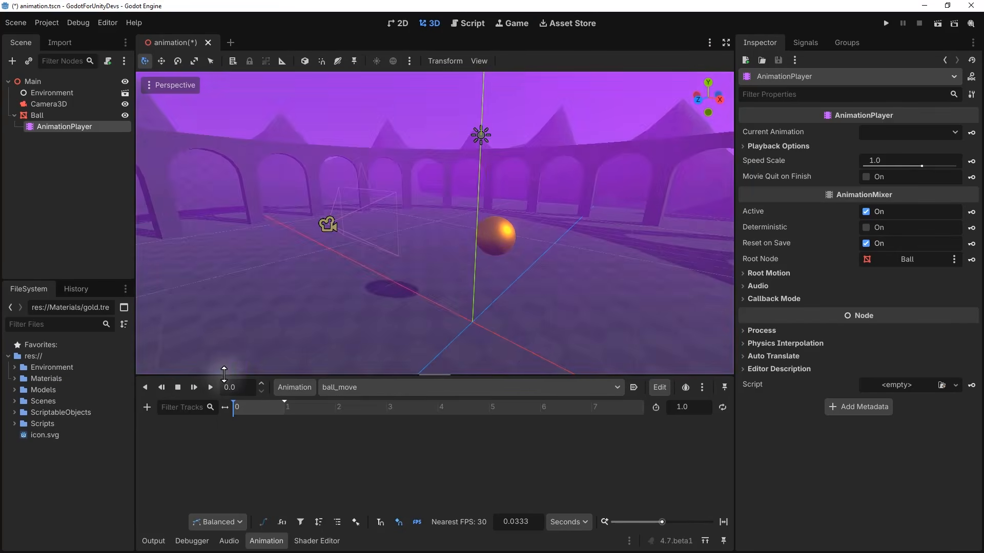
click(147, 408)
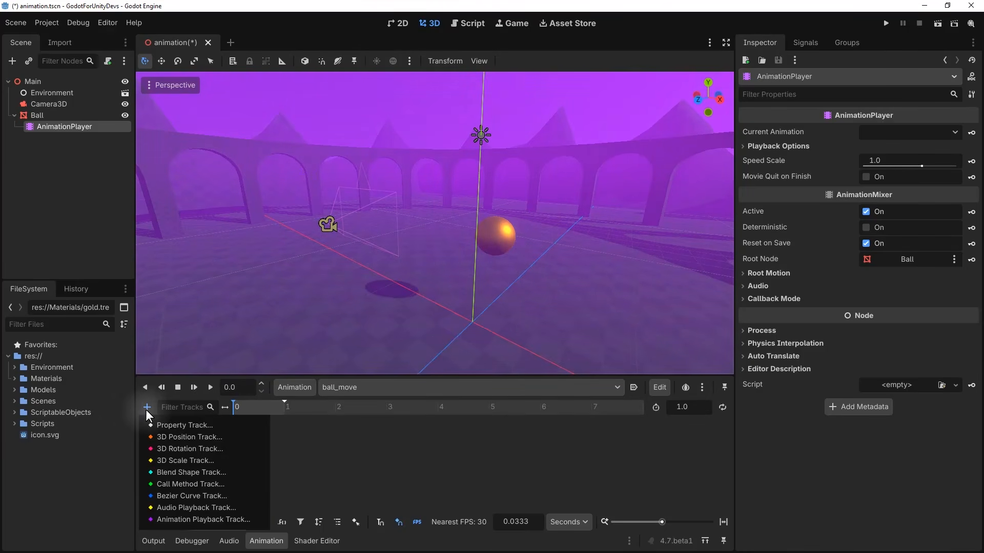
click(188, 437)
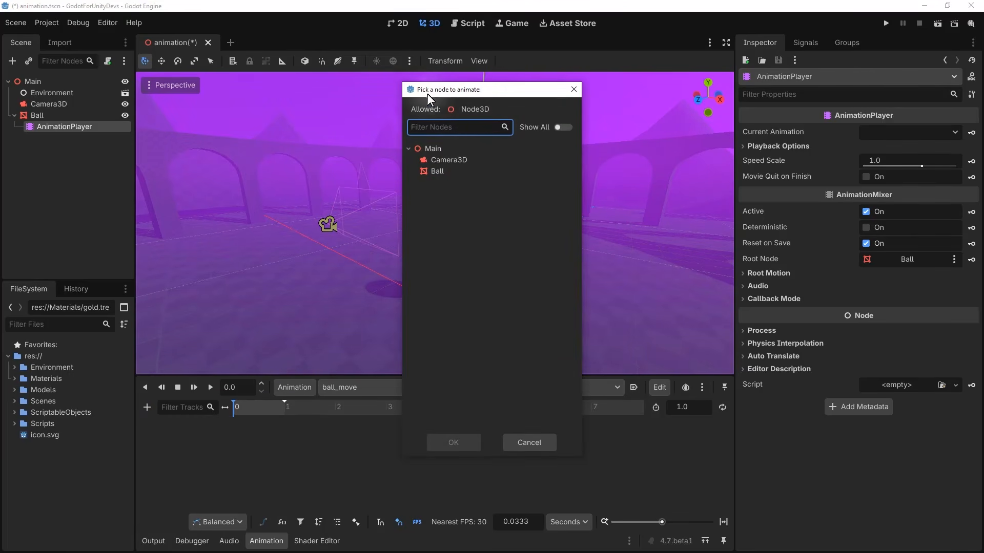
click(444, 174)
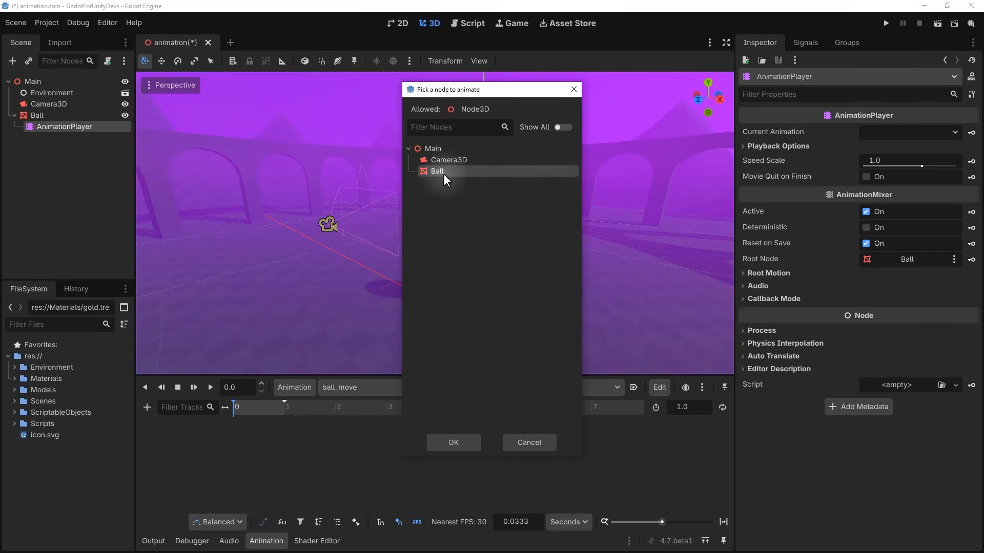
click(453, 443)
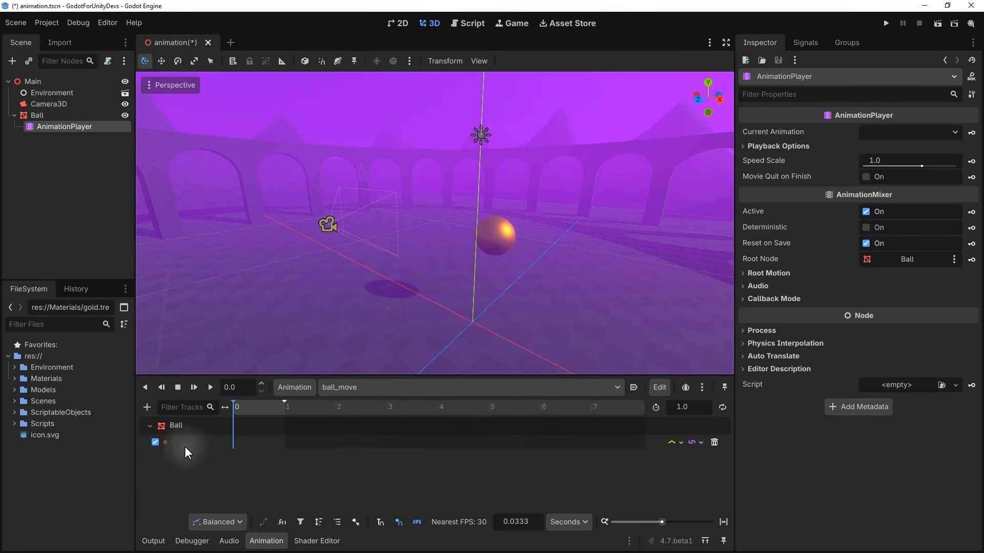
click(183, 426)
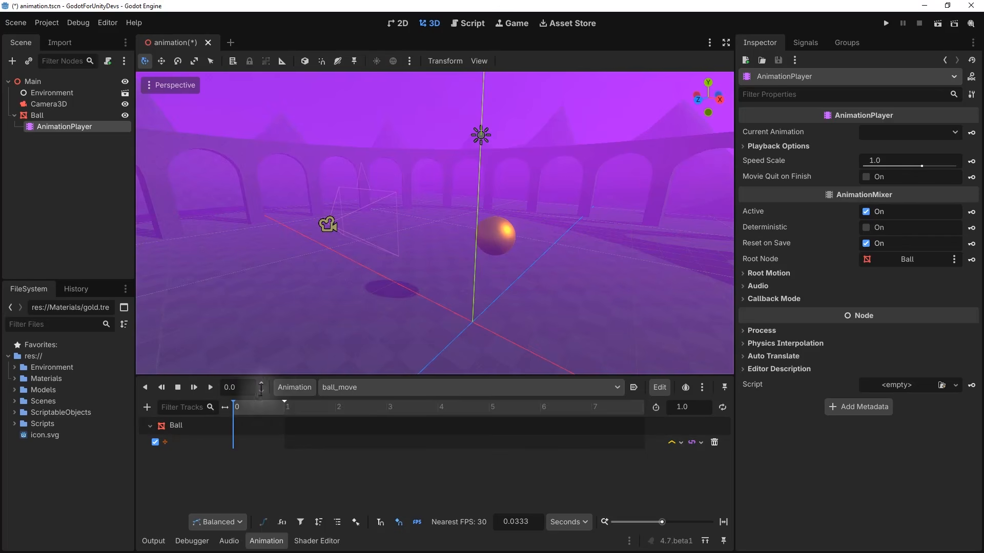
Try scrubbing the ball_move timeline and set the animation's length to 5 seconds
drag(254, 409, 367, 408)
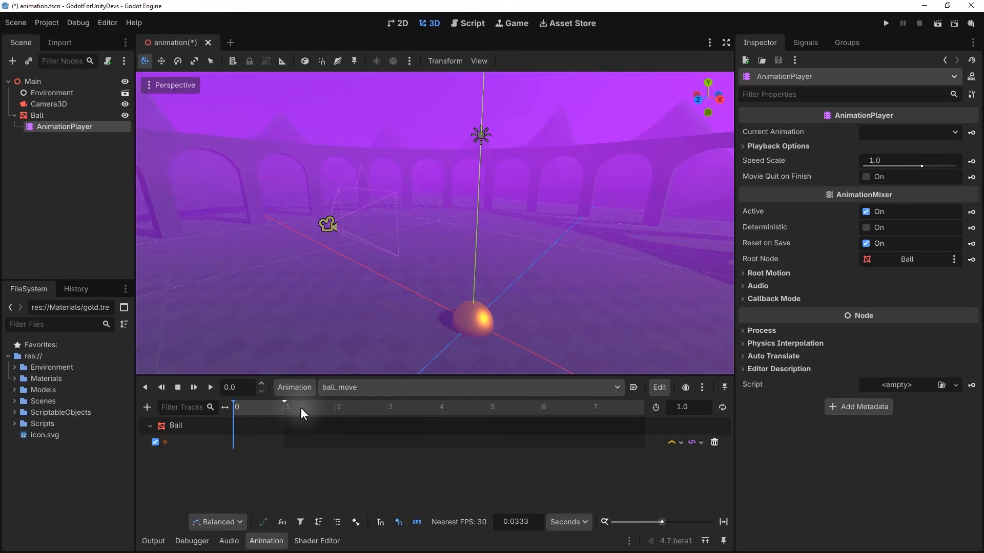
mouse_move(285, 403)
mouse_down()
mouse_move(468, 404)
mouse_move(328, 408)
mouse_move(405, 410)
mouse_up()
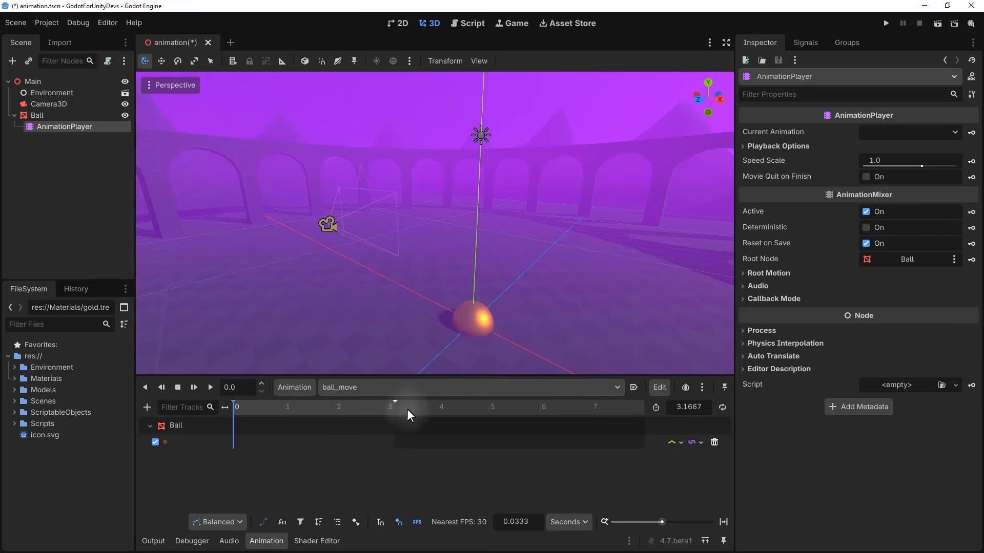
click(687, 407)
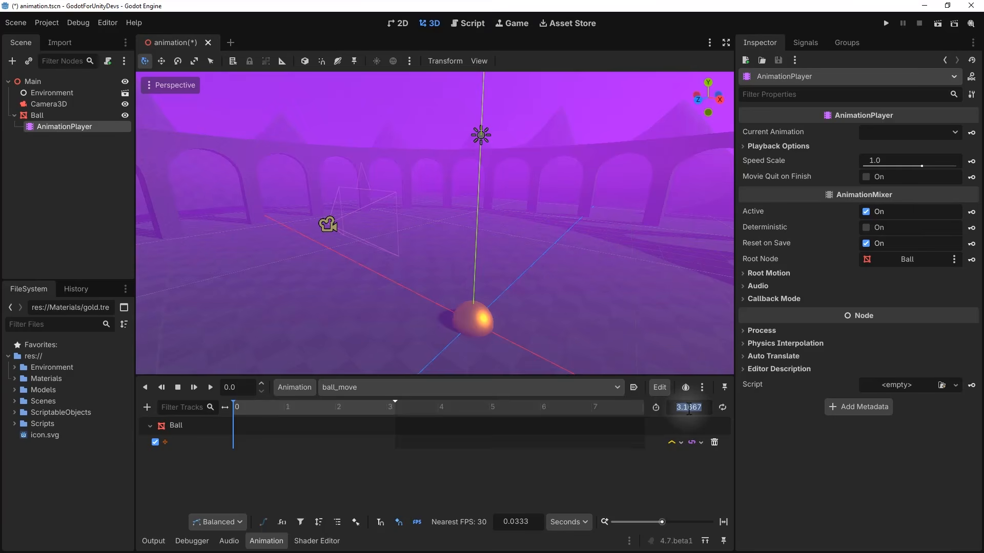
text(5)
key(Return)
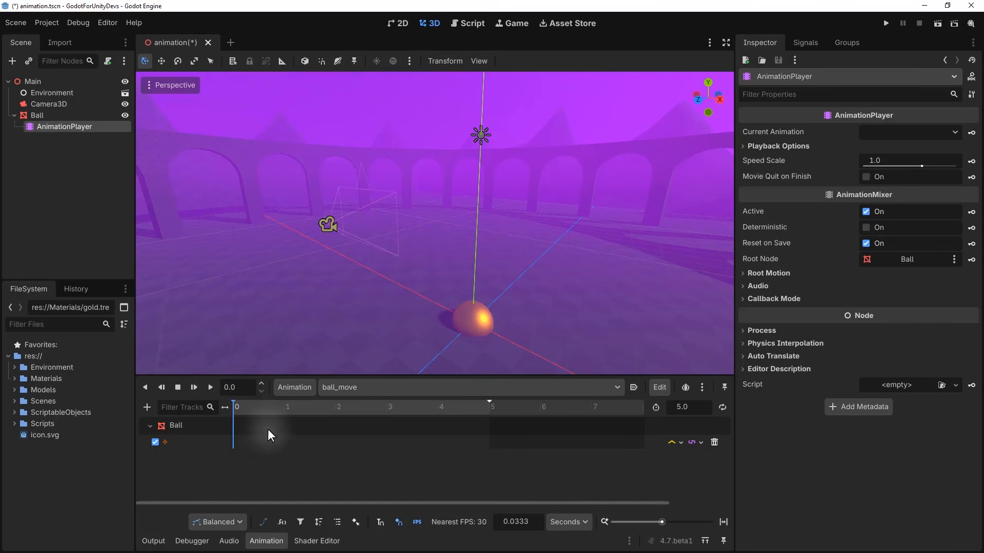
Play and stop the ball_move animation a few times and return the playhead to 0 seconds
key(d)
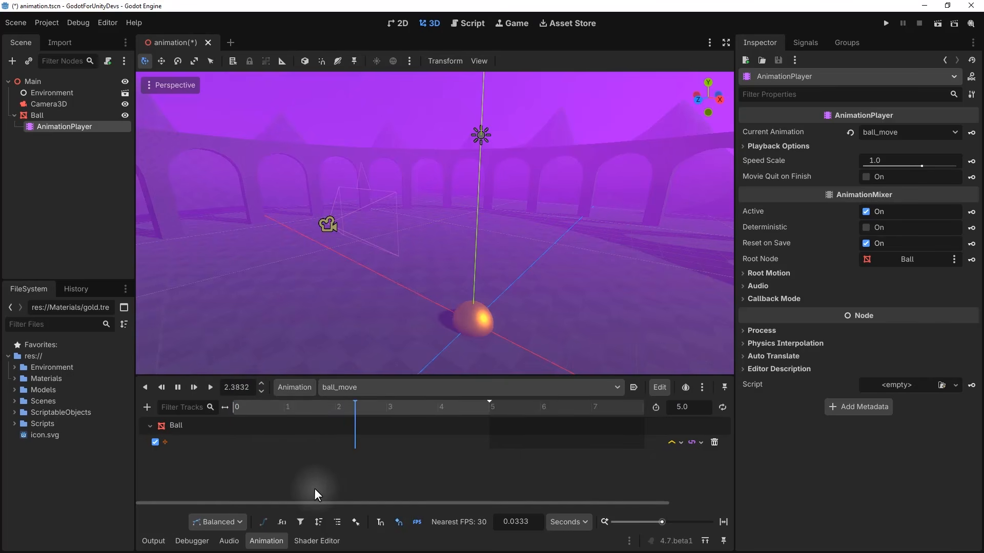
key(s)
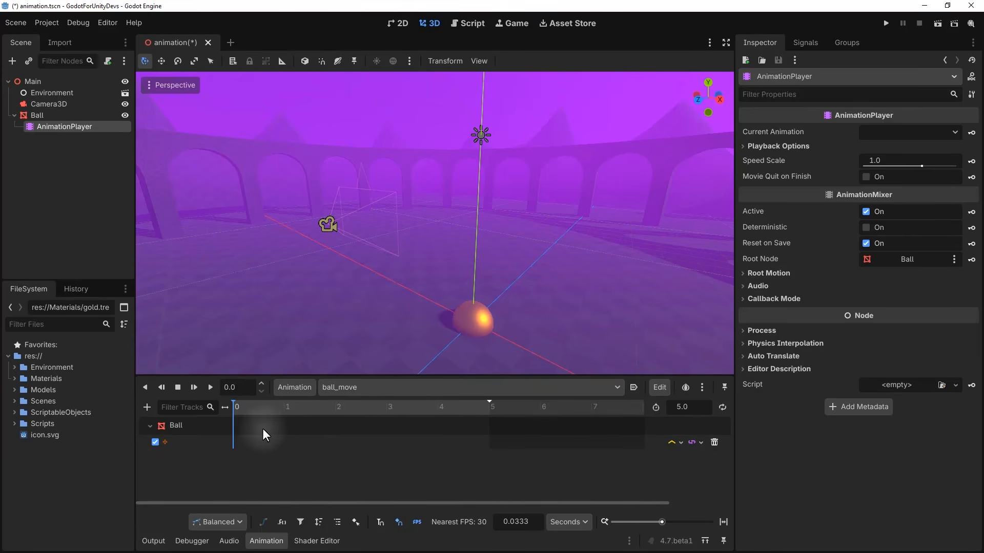
key(d)
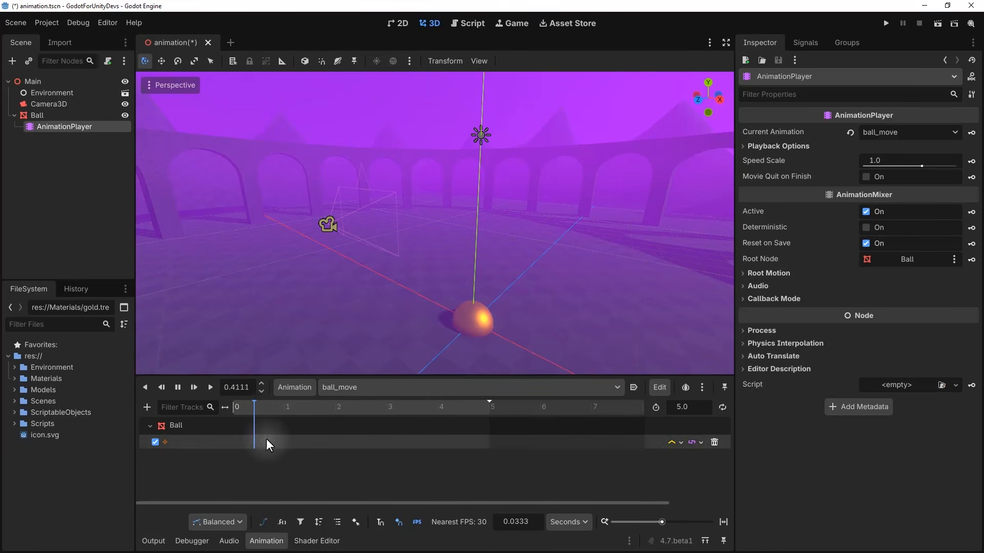
key(s)
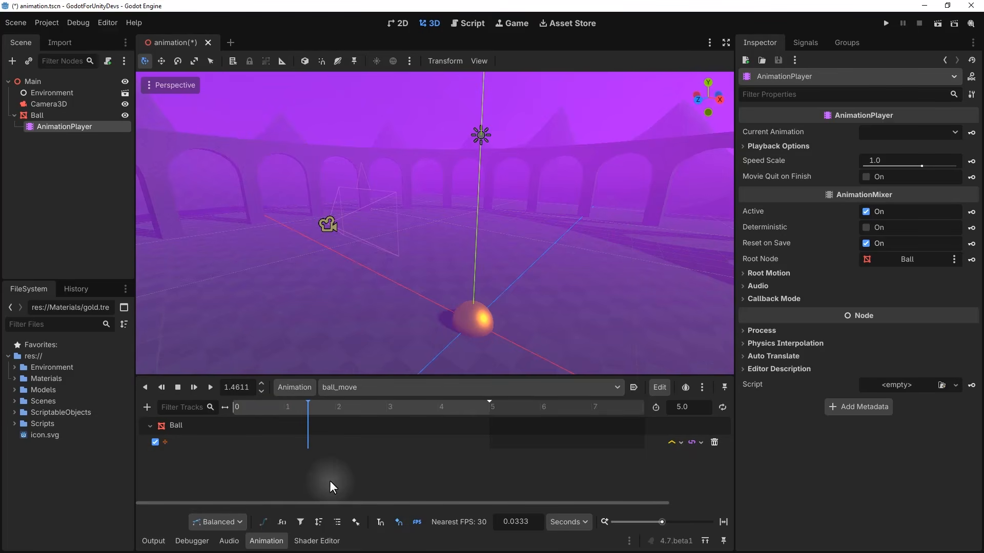
drag(258, 407, 211, 409)
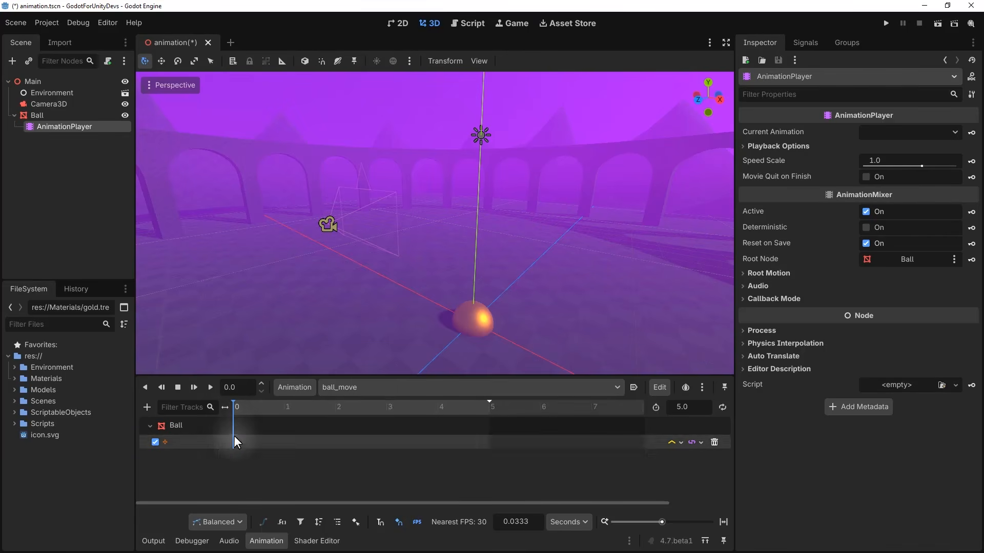
click(244, 469)
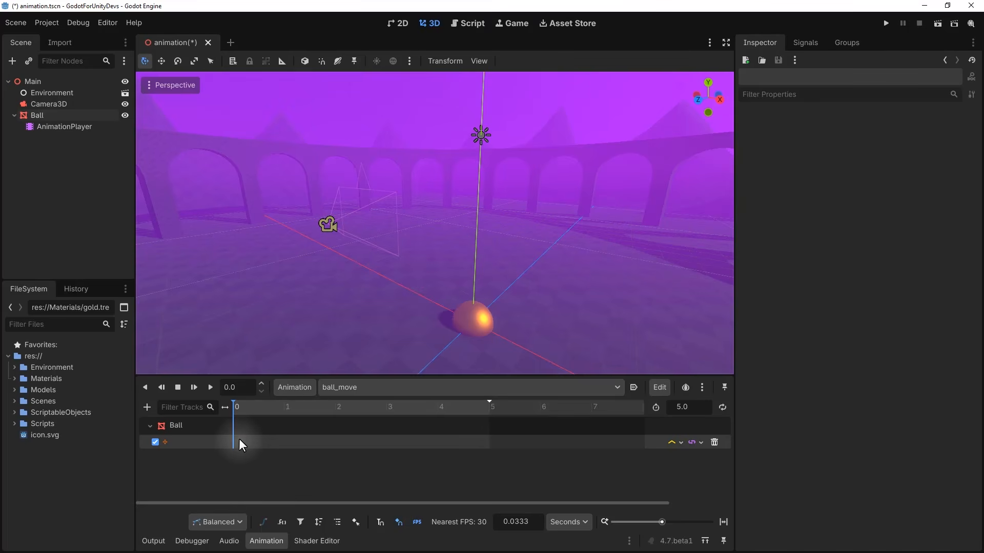
Insert a key at the start of the Ball's position track and set its time to 0 and Y position to 2
right_click(238, 439)
click(257, 450)
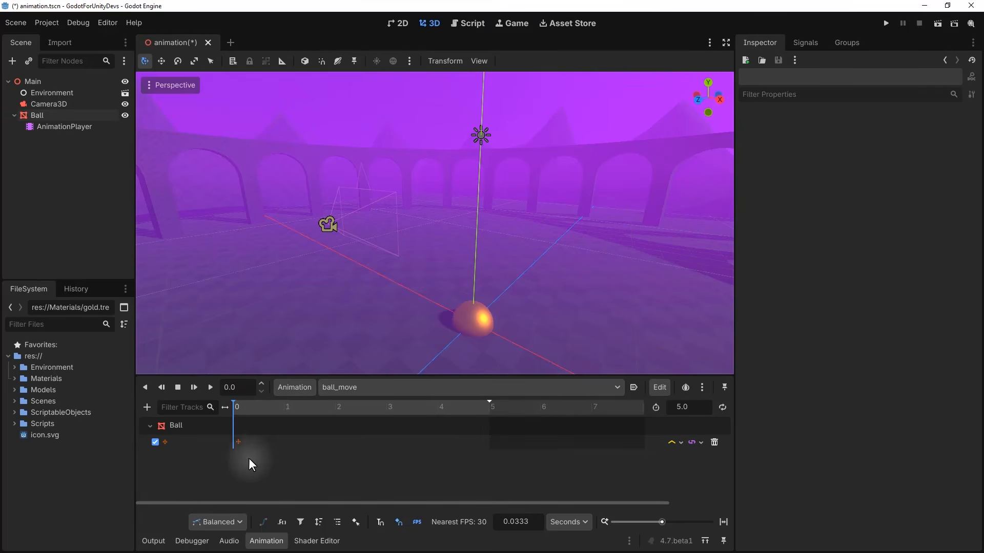
click(238, 443)
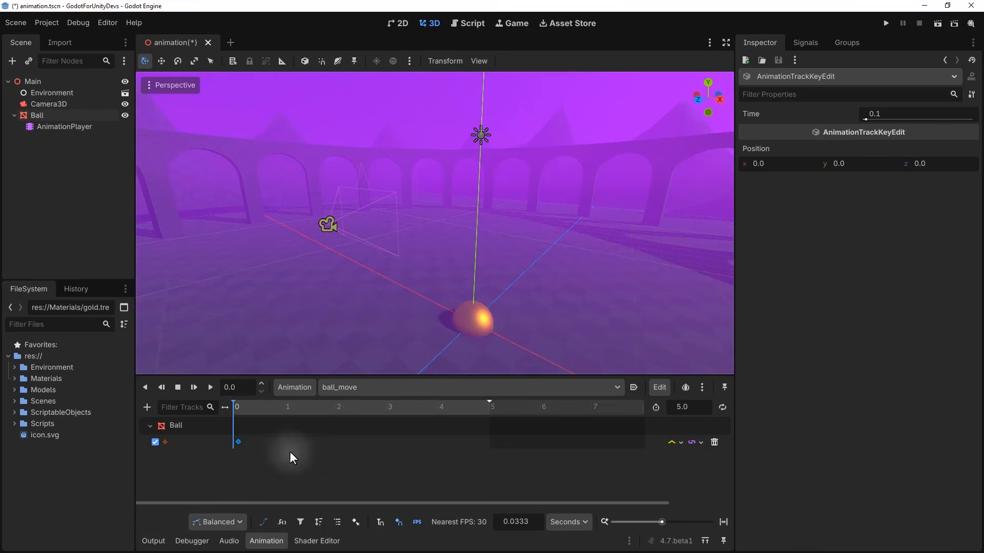
mouse_move(891, 117)
mouse_down()
mouse_move(881, 116)
mouse_move(890, 116)
mouse_up()
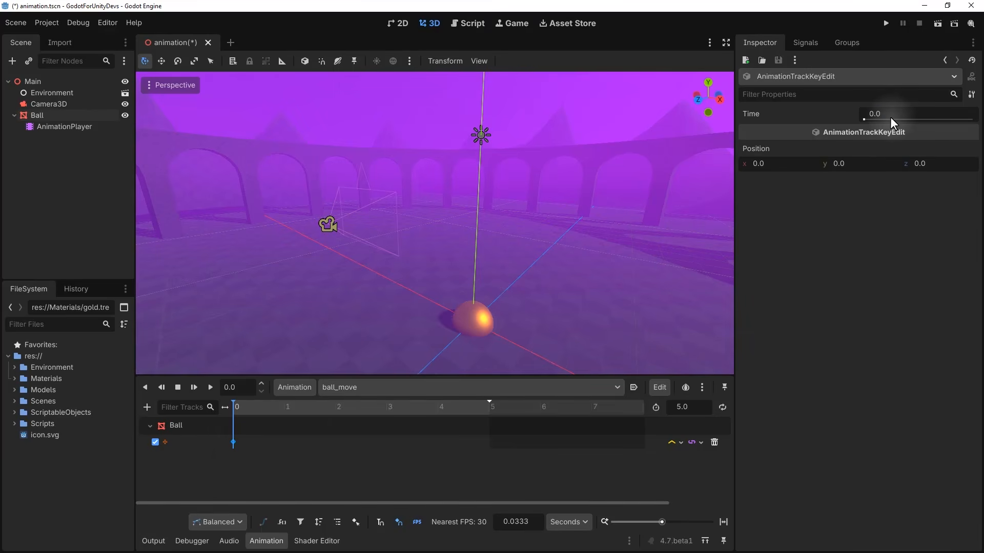
click(842, 164)
text(2)
key(Return)
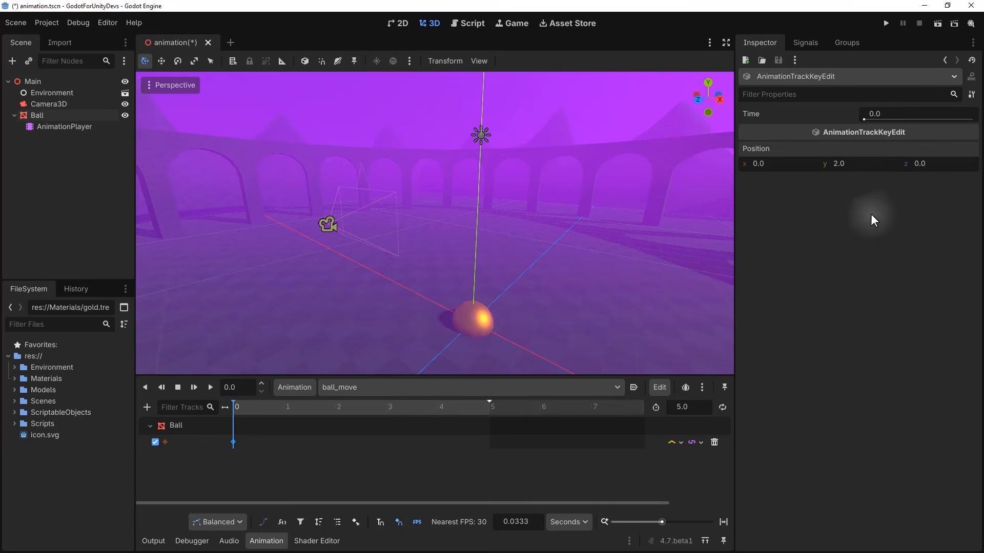
click(239, 406)
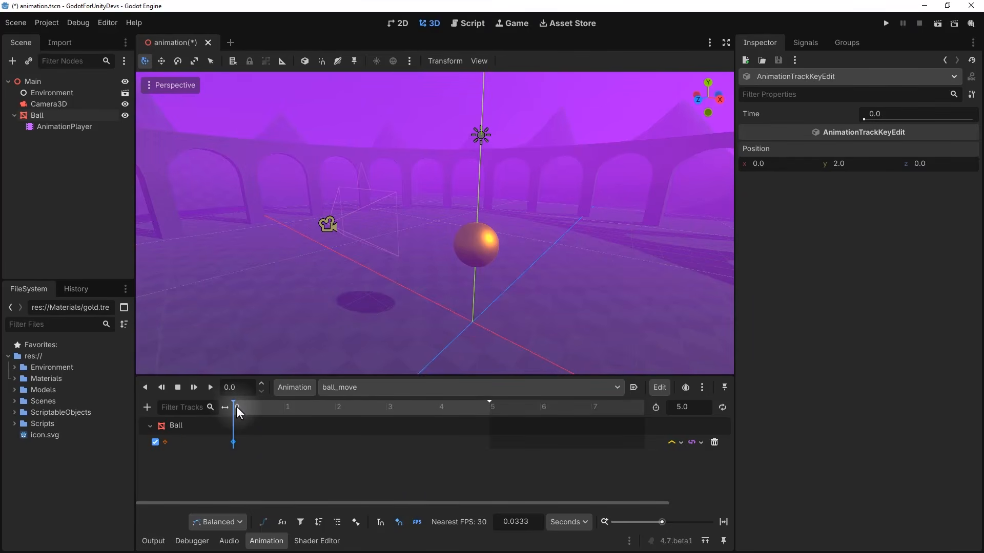
Insert a second position key at about 1.5 seconds and set its X position to -3
drag(238, 406, 312, 407)
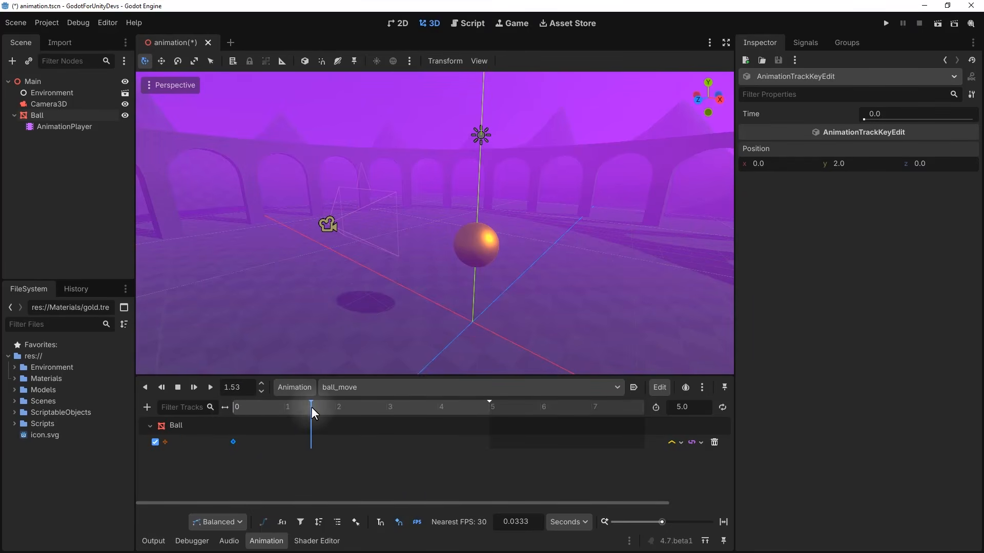
right_click(310, 442)
click(328, 451)
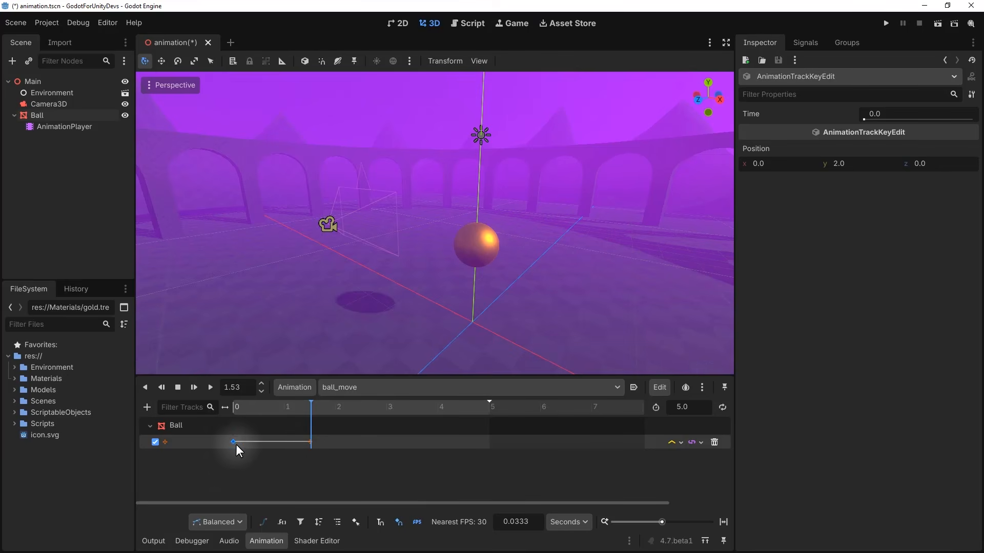
click(310, 442)
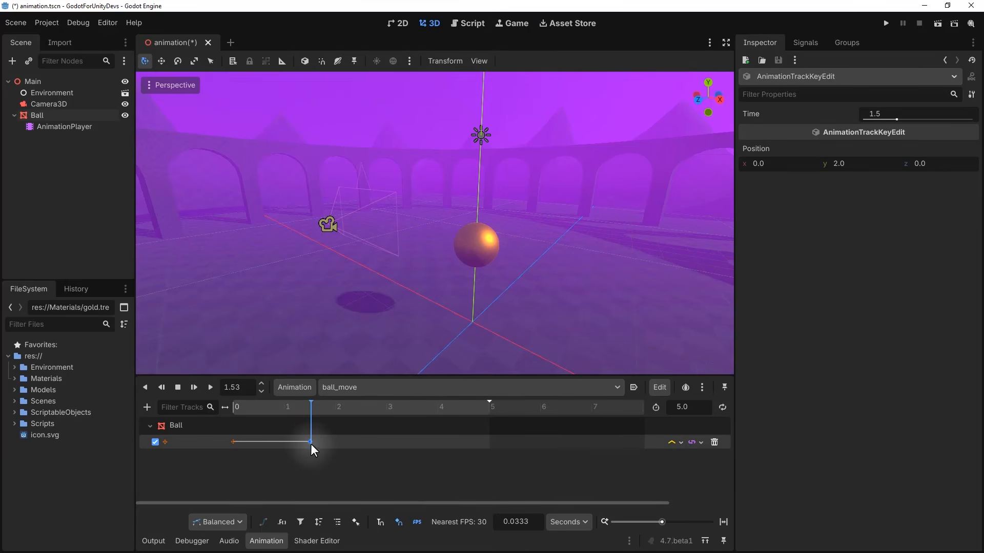
click(323, 407)
click(309, 441)
click(309, 444)
click(777, 164)
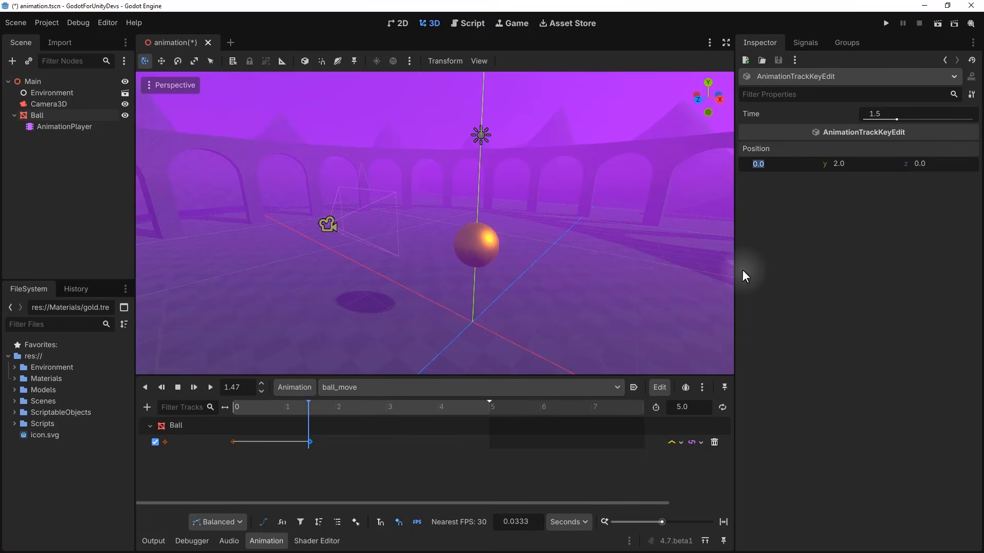
text(-3)
key(Return)
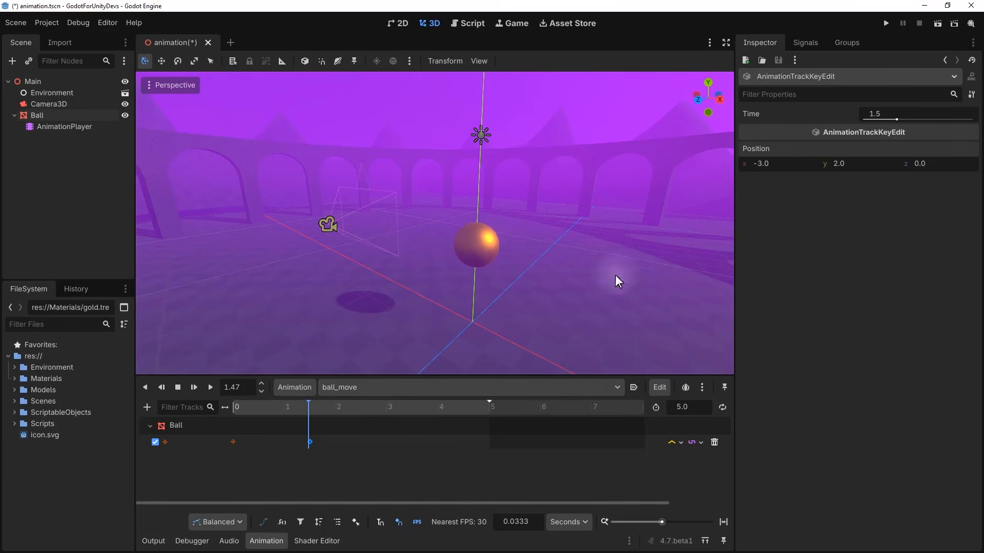
Insert a third position key at about 2.6 seconds and set its position to about X -0.71, Y 4.925
drag(306, 413, 366, 442)
right_click(366, 442)
click(383, 451)
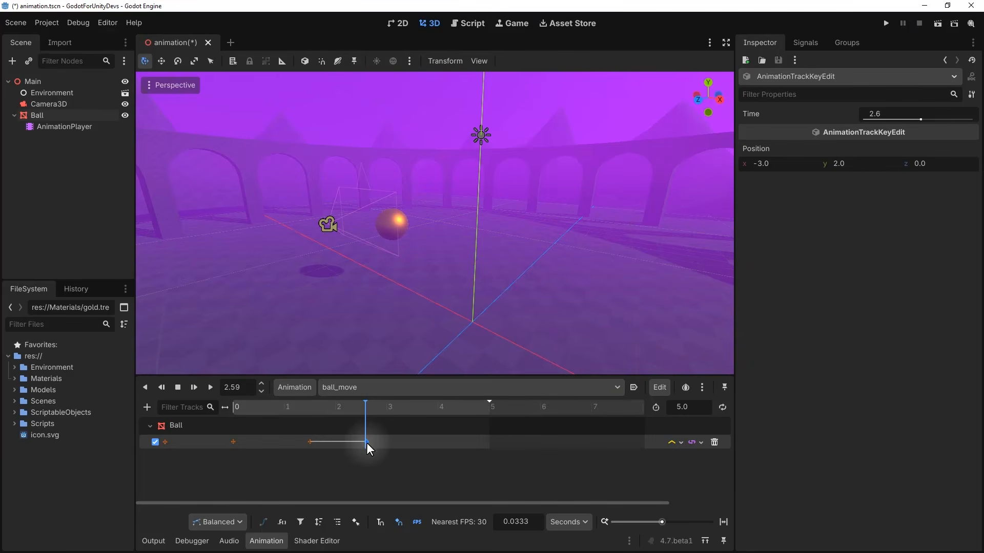
click(367, 443)
mouse_move(839, 165)
mouse_down()
mouse_move(861, 164)
mouse_move(792, 164)
mouse_move(819, 163)
mouse_up()
click(330, 408)
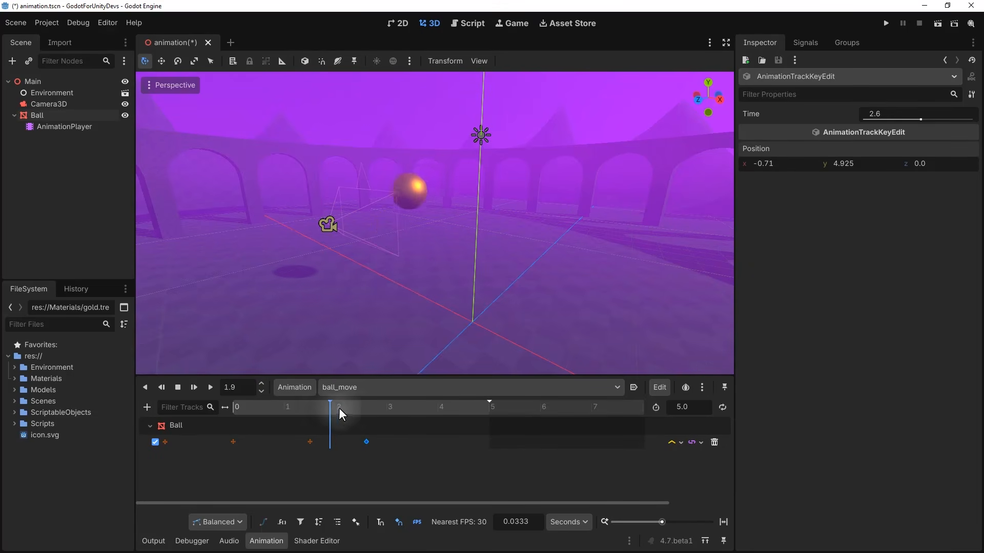
Insert a fourth position key, move it to about 3.83 seconds, and lower its Y position to about 0.82
drag(339, 408, 413, 408)
right_click(417, 439)
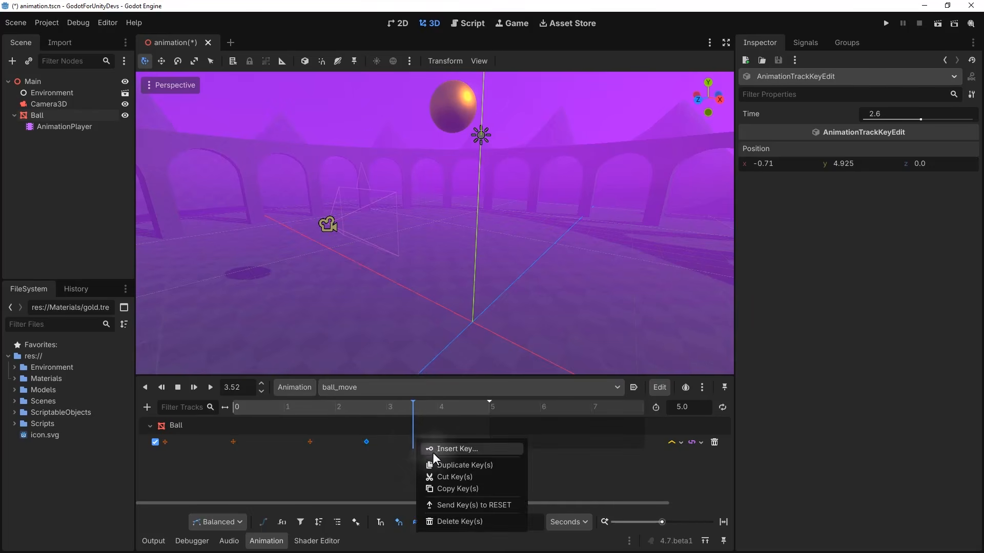
click(436, 448)
drag(413, 441, 429, 441)
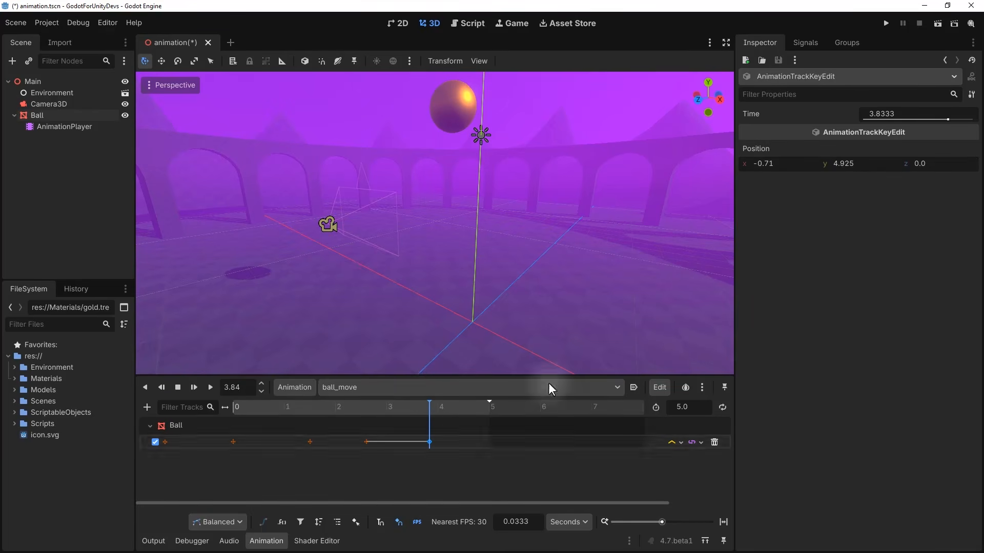
mouse_move(855, 164)
mouse_down()
mouse_move(838, 164)
mouse_move(856, 168)
mouse_up()
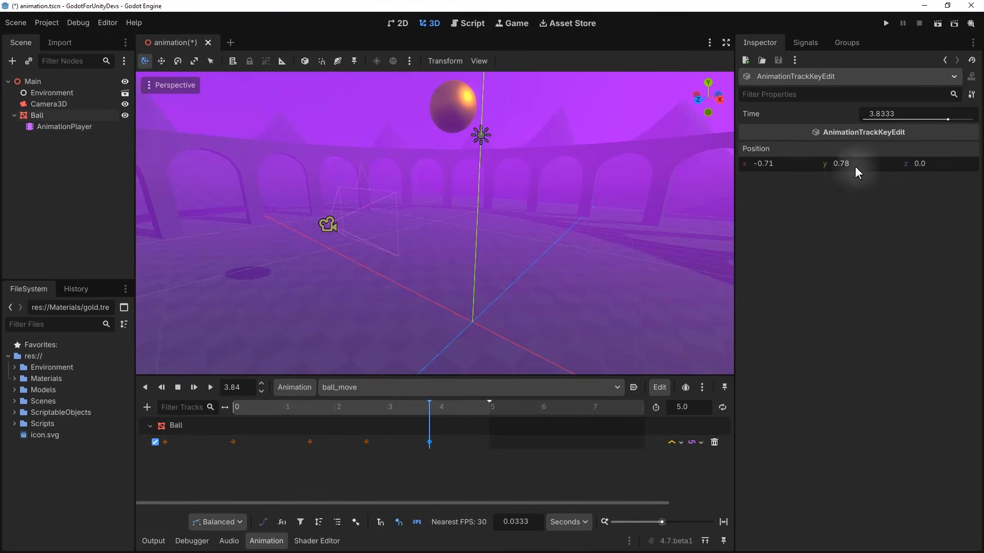
Play ball_move from the start and compare its motion with the BallMove clip in Unity by scrubbing both timelines
drag(394, 407, 223, 401)
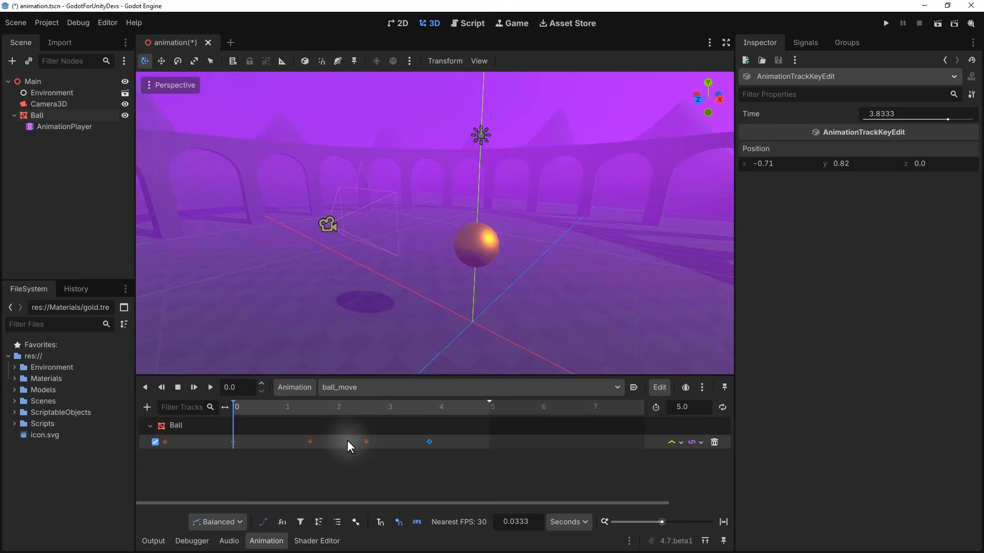
key(d)
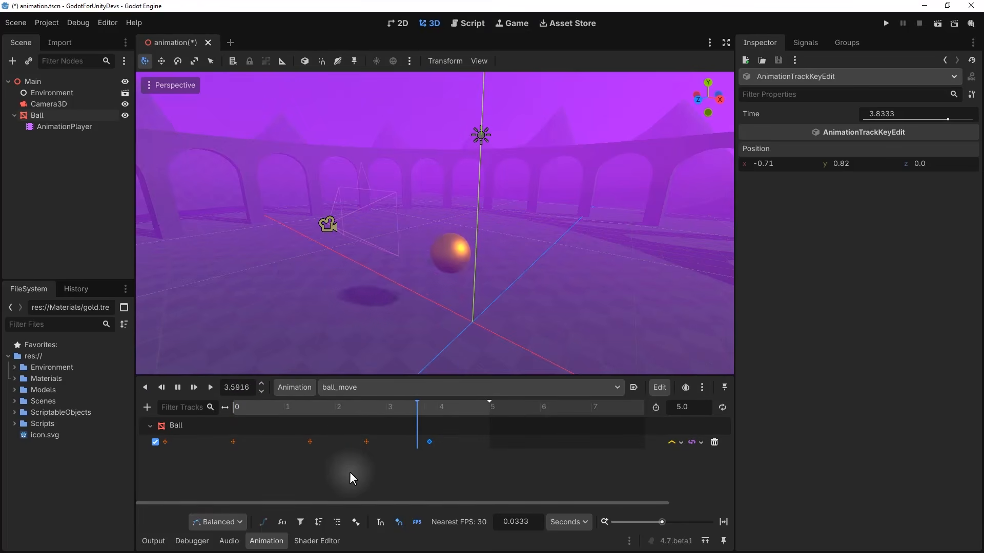
drag(278, 411, 330, 426)
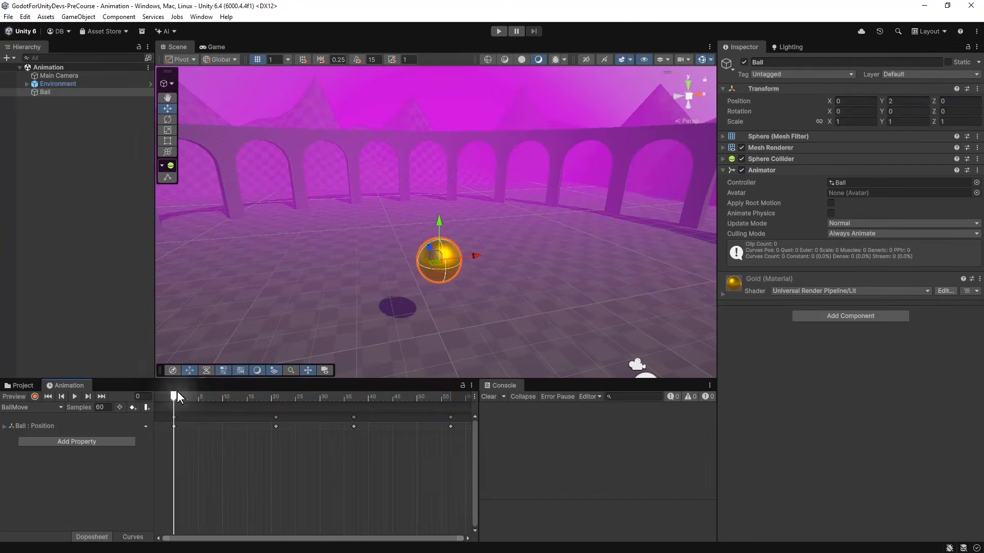
drag(177, 393, 290, 398)
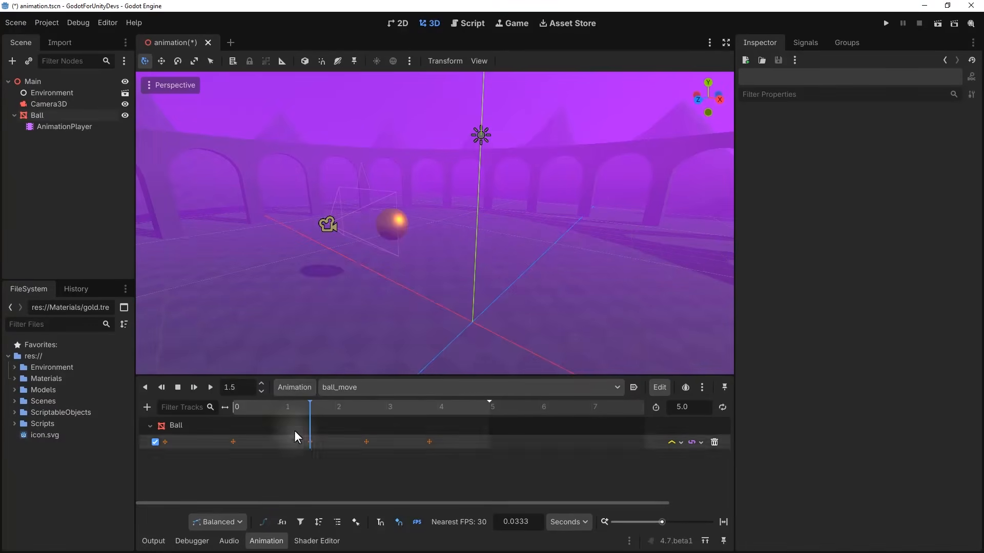
mouse_move(307, 405)
mouse_down()
mouse_move(298, 404)
mouse_move(320, 403)
mouse_move(302, 404)
mouse_up()
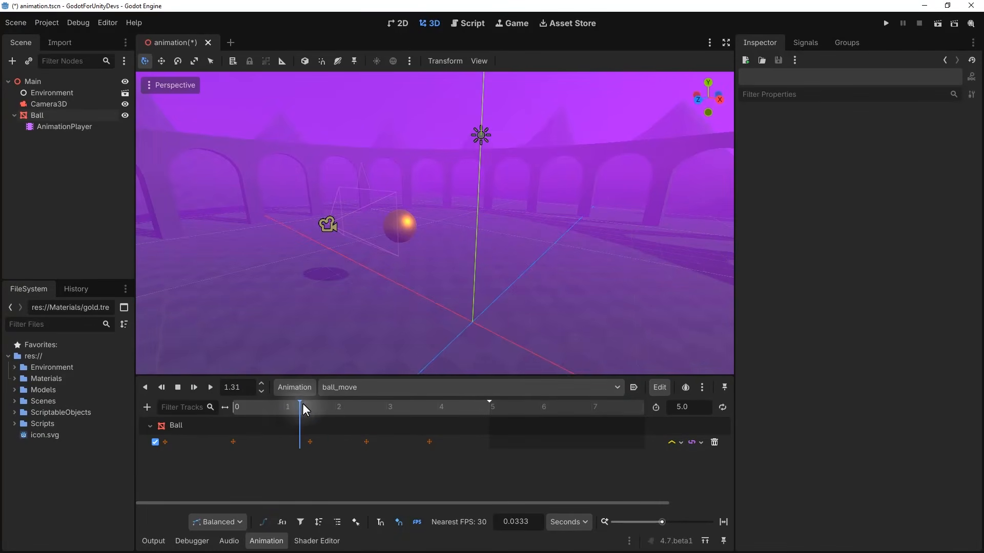
Set the Ball position track's interpolation to Cubic and scrub the timeline around 1 second to preview the smoother motion
click(675, 441)
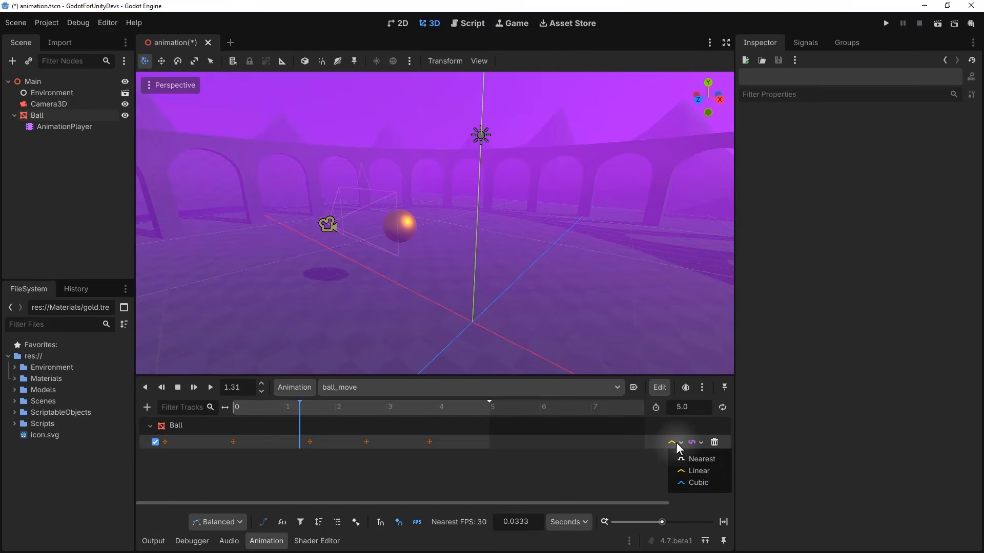
click(699, 482)
click(279, 408)
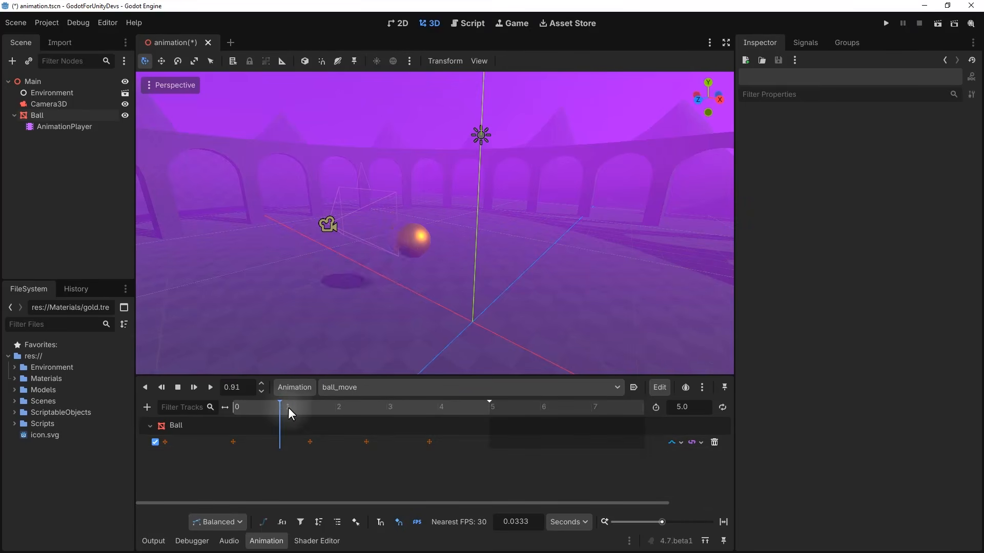
mouse_move(288, 408)
mouse_down()
mouse_move(336, 414)
mouse_move(278, 414)
mouse_up()
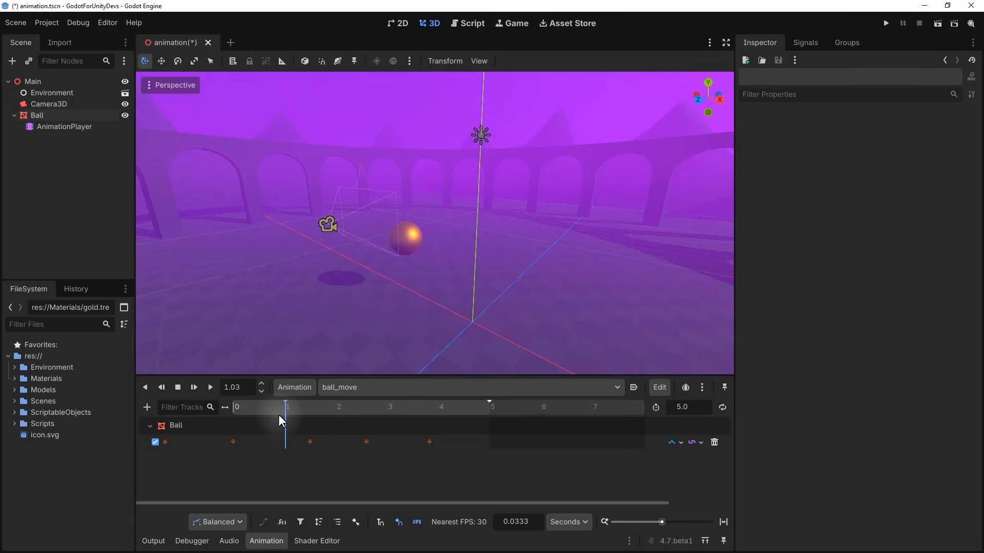
Save the animation scene, run the current scene to test it, and stop it
key(ctrl+s)
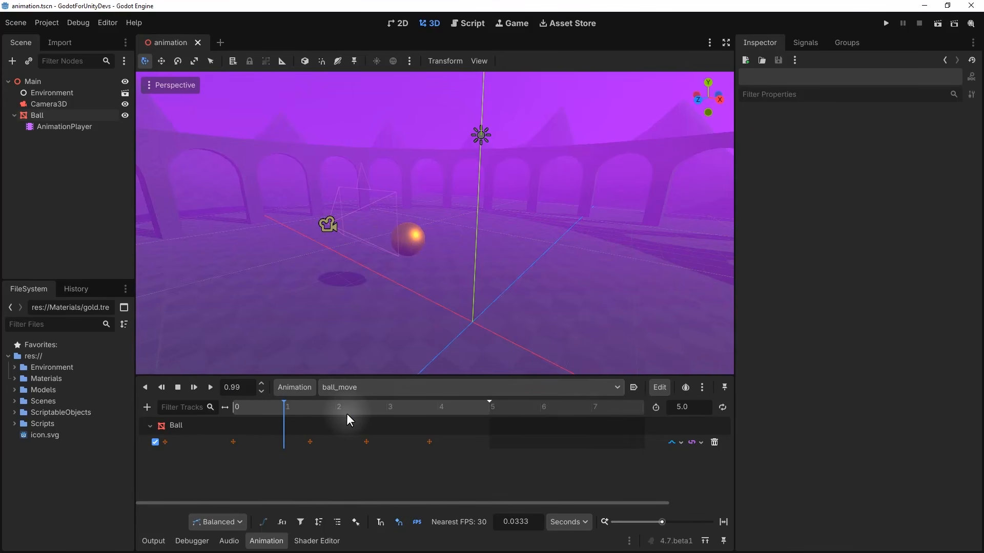
click(938, 26)
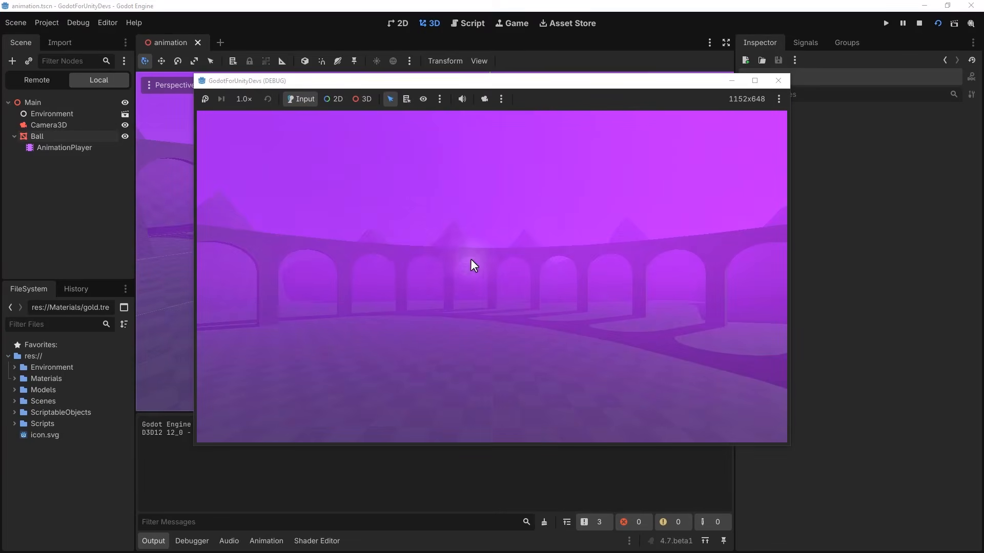
click(918, 24)
Enable autoplay on load for ball_move in the AnimationPlayer, then save the scene and test it with a run
click(68, 127)
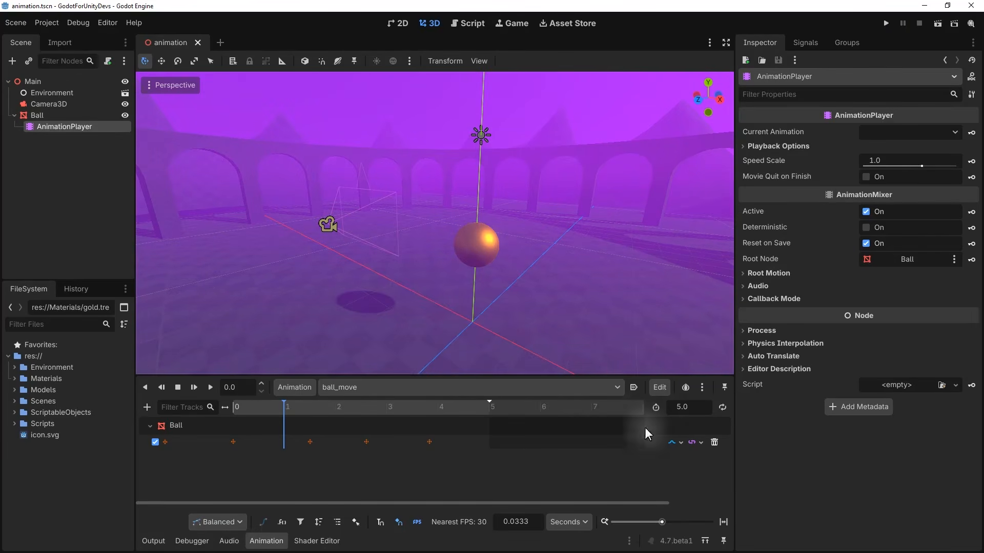
click(631, 387)
key(ctrl+s)
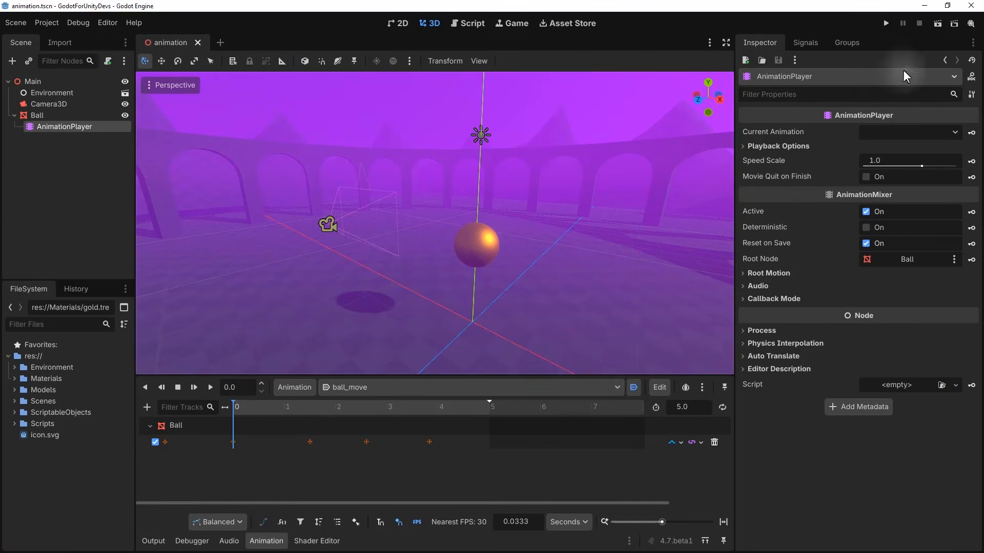
click(938, 25)
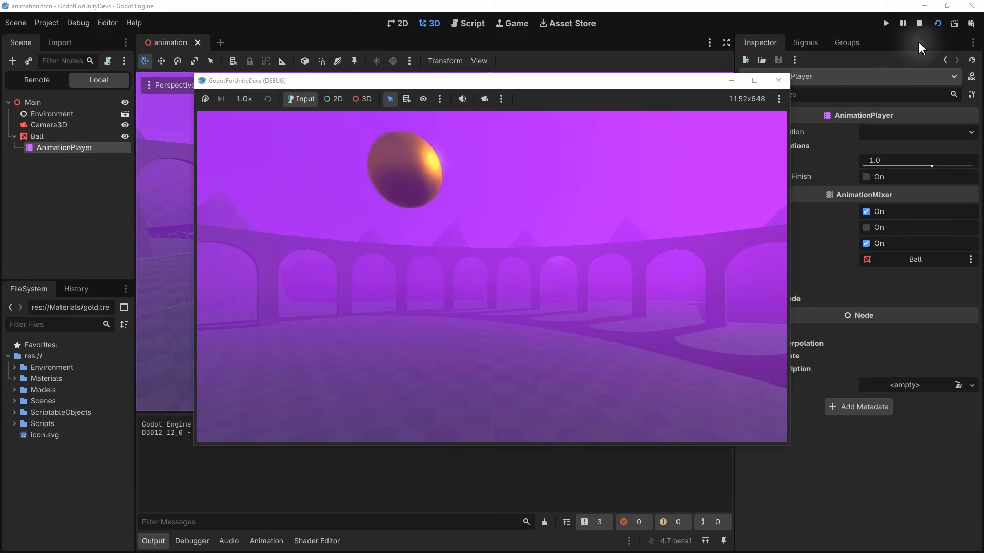
click(924, 25)
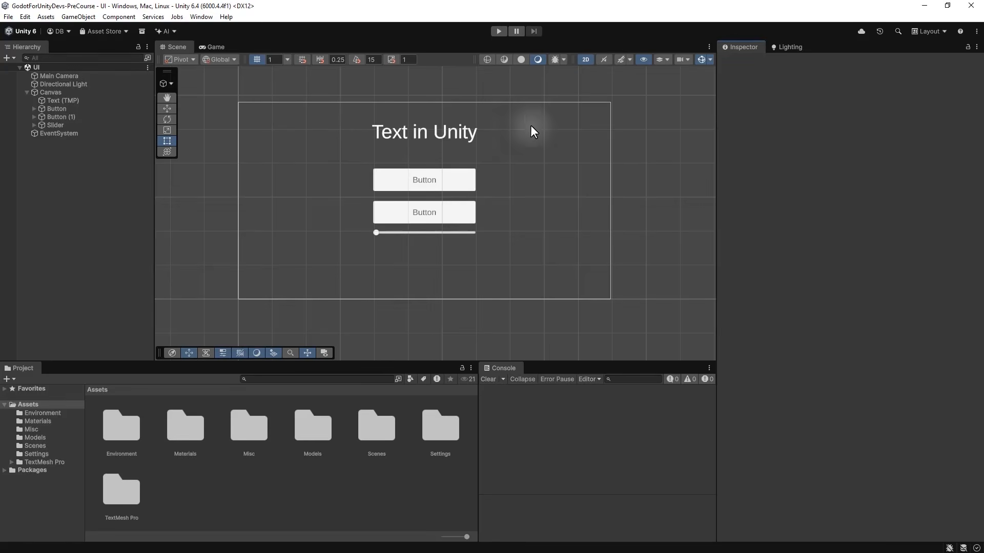
Switch to the Unity UI scene and inspect the Canvas and its Text (TMP), Button and Slider objects
click(45, 93)
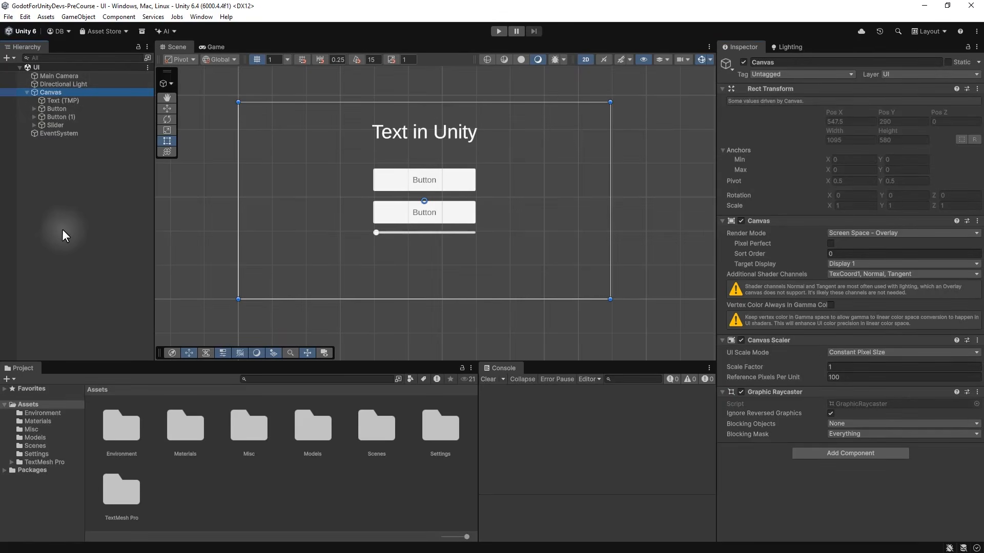
click(62, 101)
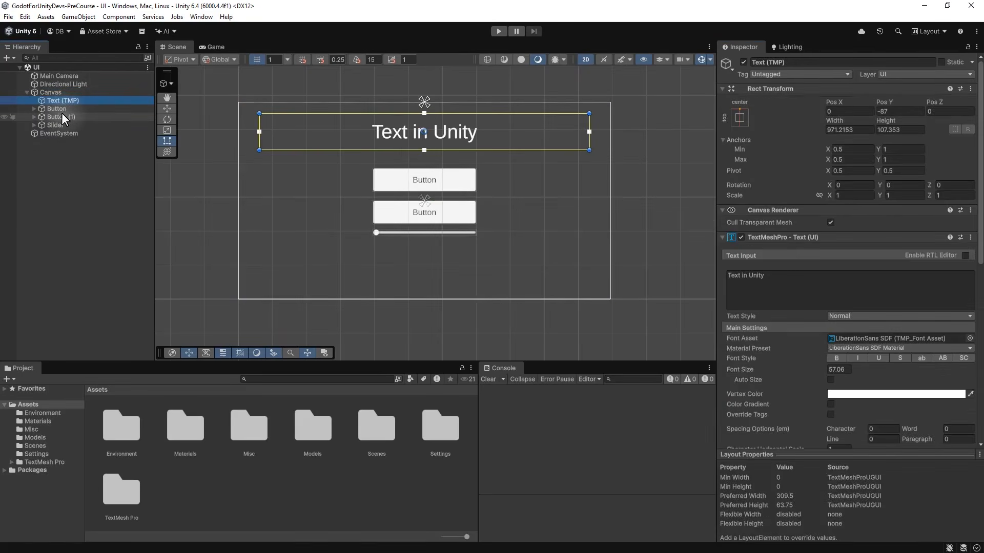
click(63, 108)
click(63, 126)
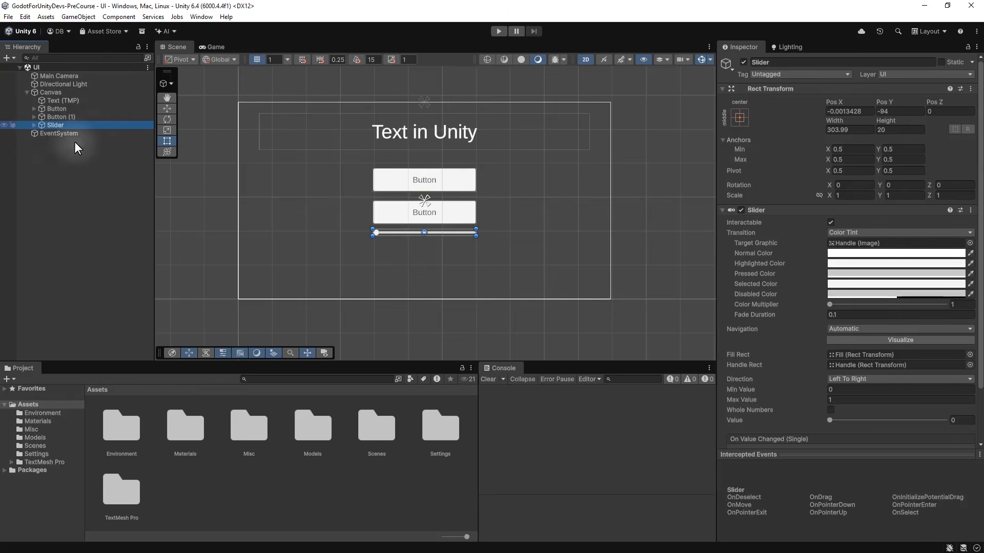
middle_drag(285, 201, 333, 208)
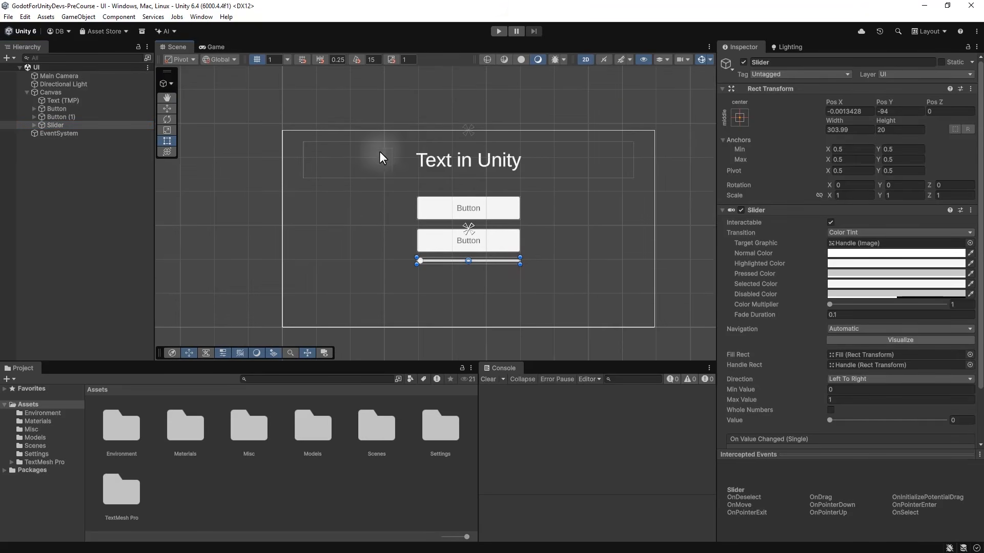
Try moving the Button (1) object in depth in the perspective scene view and undo the move
click(582, 60)
alt+drag(369, 180, 337, 156)
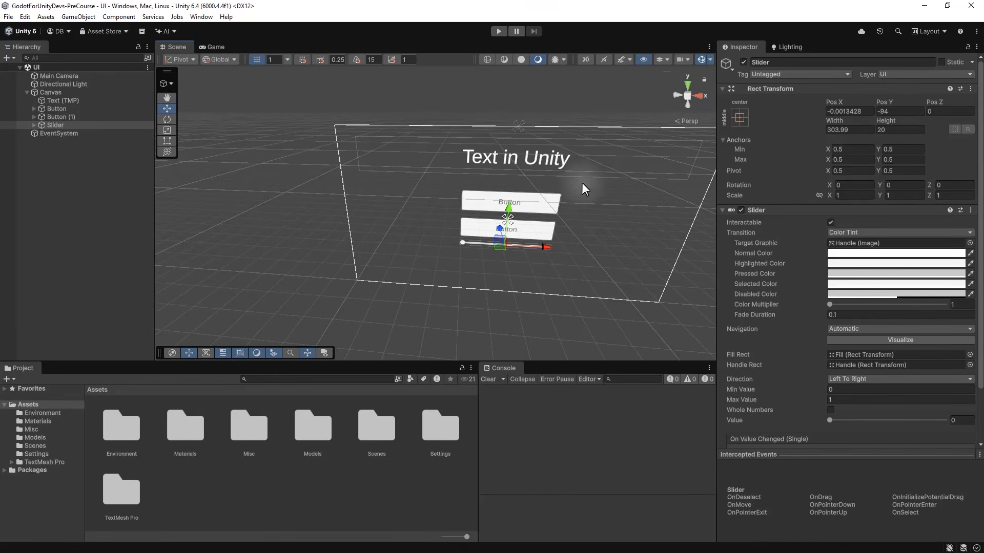
click(74, 117)
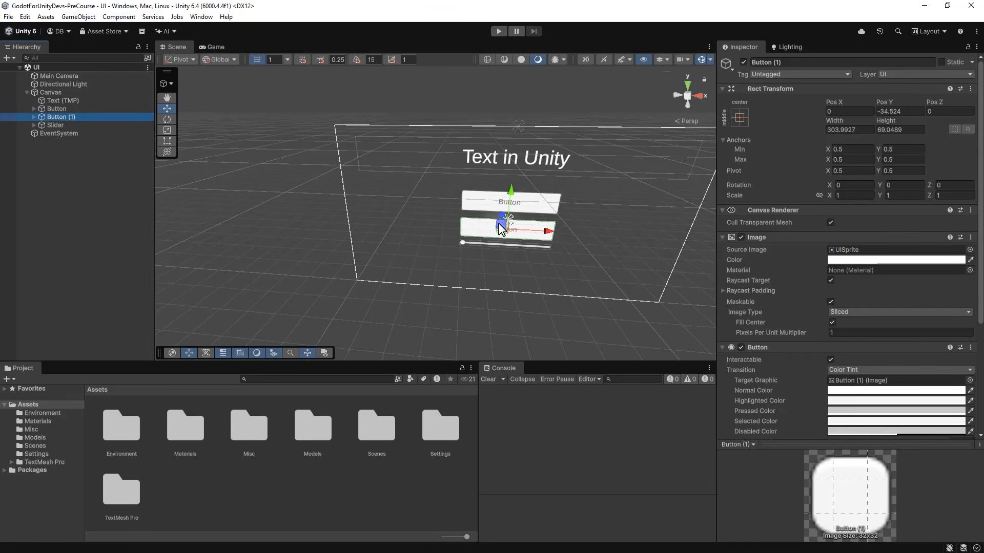
drag(500, 222, 444, 223)
key(ctrl+z)
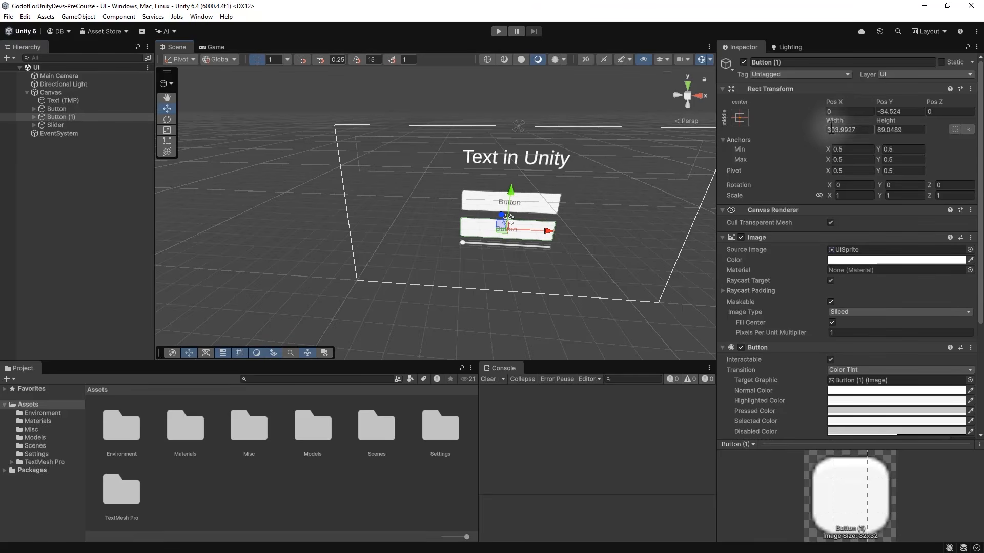
middle_drag(505, 220, 459, 221)
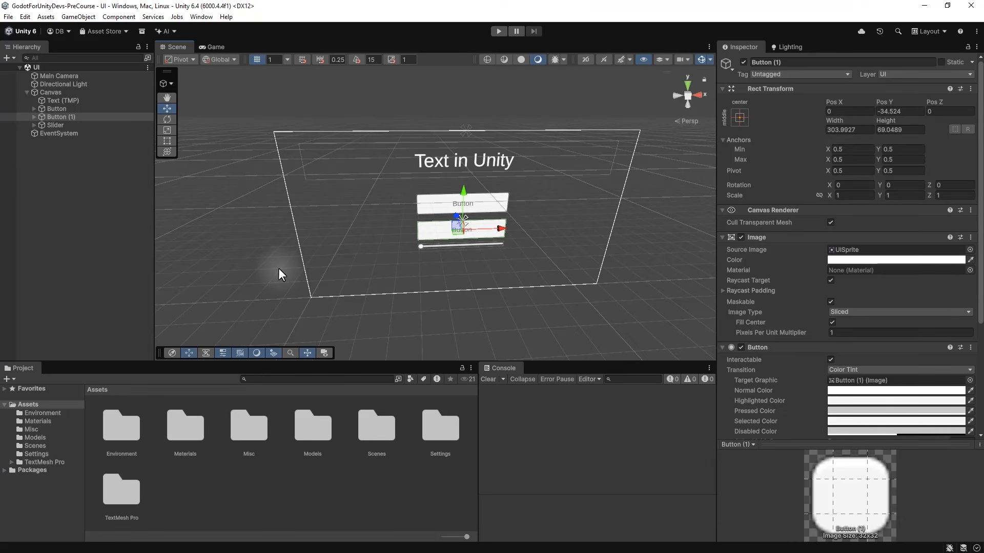
Return the scene view to 2D with the Rect tool and examine the Text (TMP) object's rectangle within the canvas
click(584, 59)
key(t)
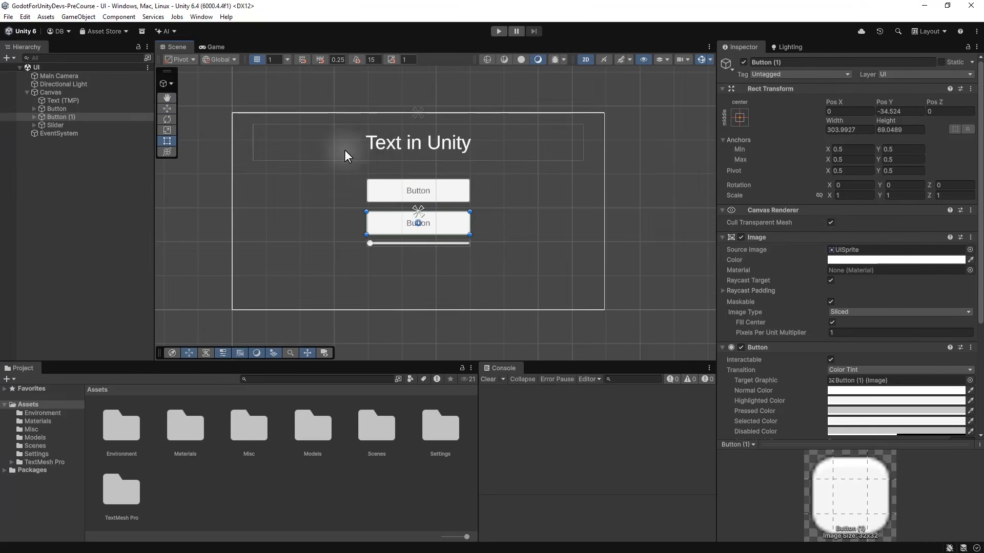
click(401, 141)
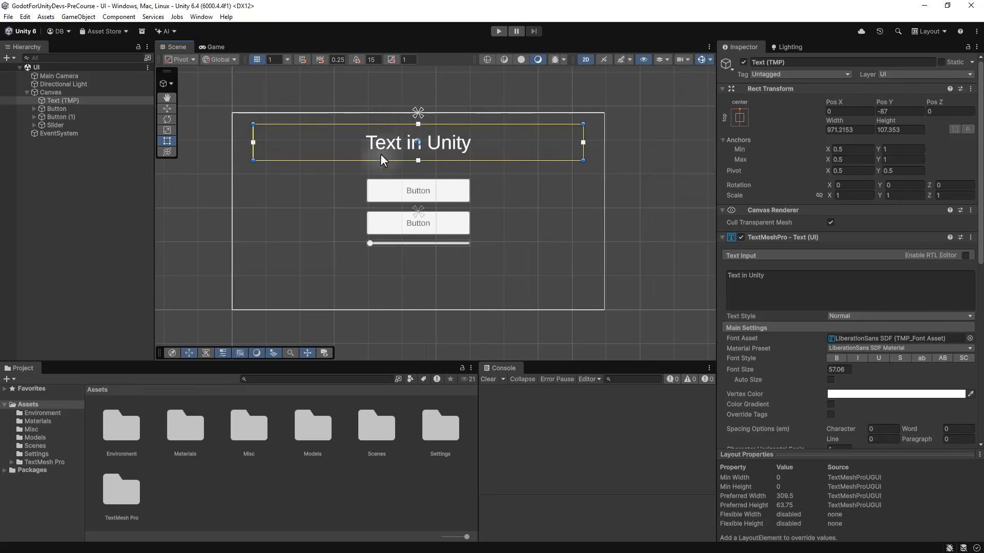
middle_drag(410, 140, 430, 156)
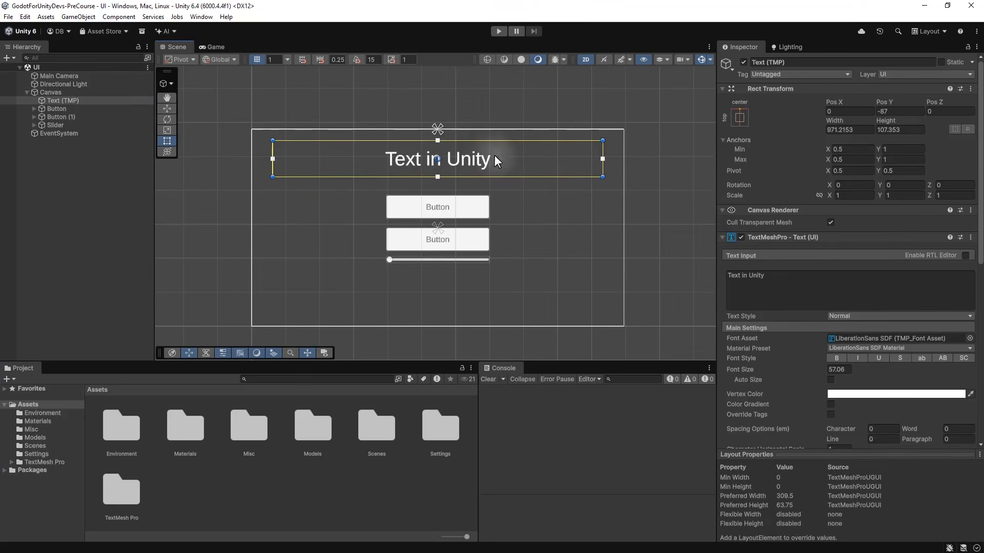
scroll(436, 131, up, 2)
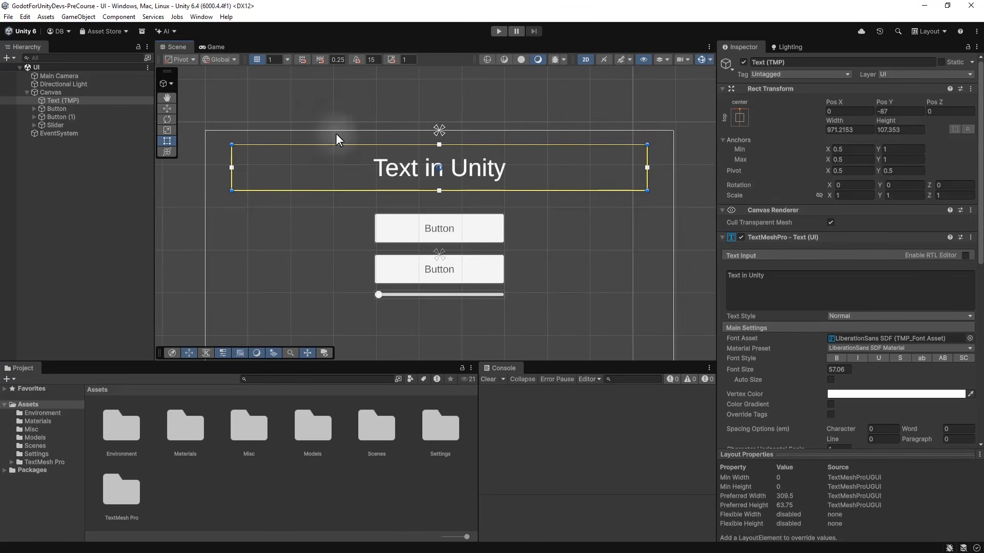
scroll(672, 146, down, 2)
middle_drag(586, 187, 561, 177)
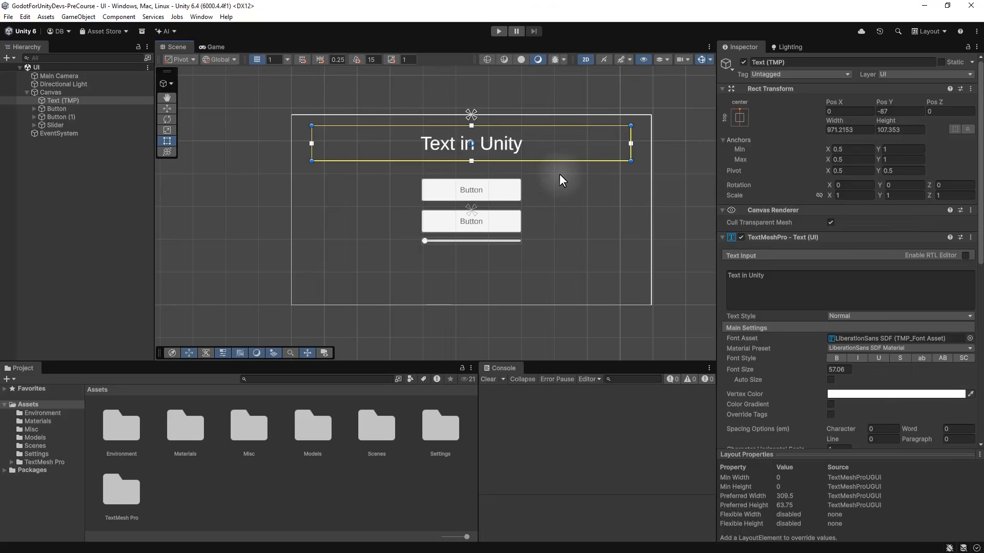
Inspect the Canvas object's components, including its Canvas Scaler settings
click(56, 93)
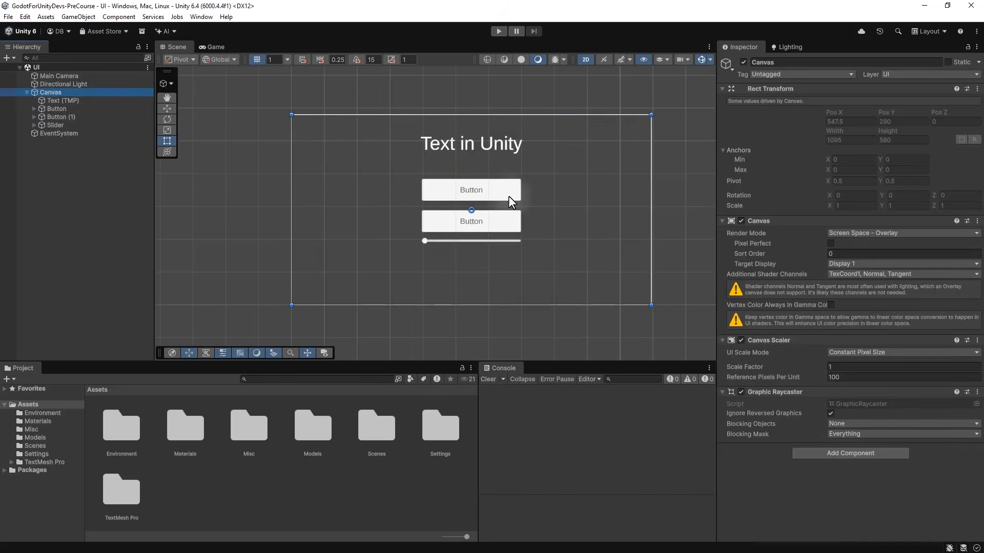
mouse_move(534, 172)
middle_down()
mouse_move(523, 187)
mouse_move(521, 171)
middle_up()
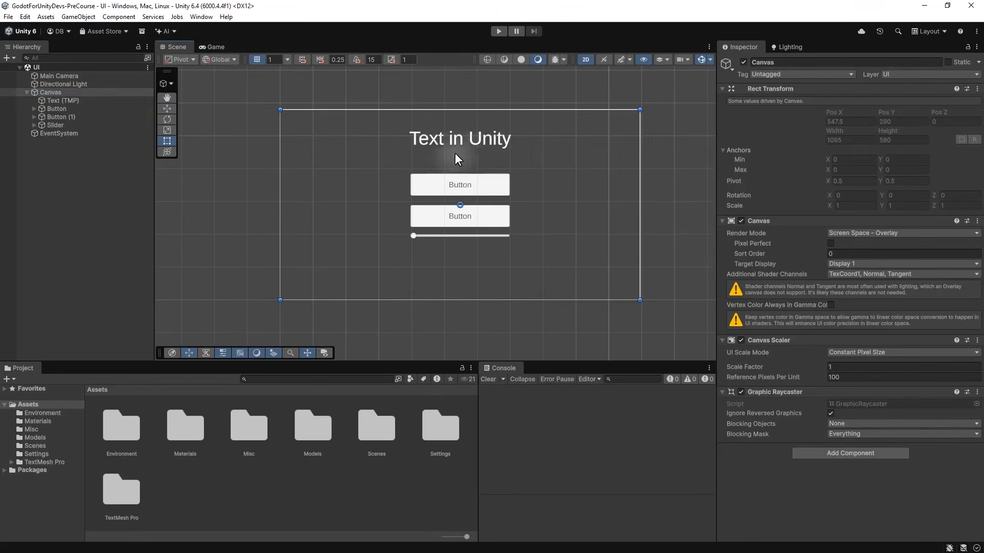
scroll(549, 164, up, 1)
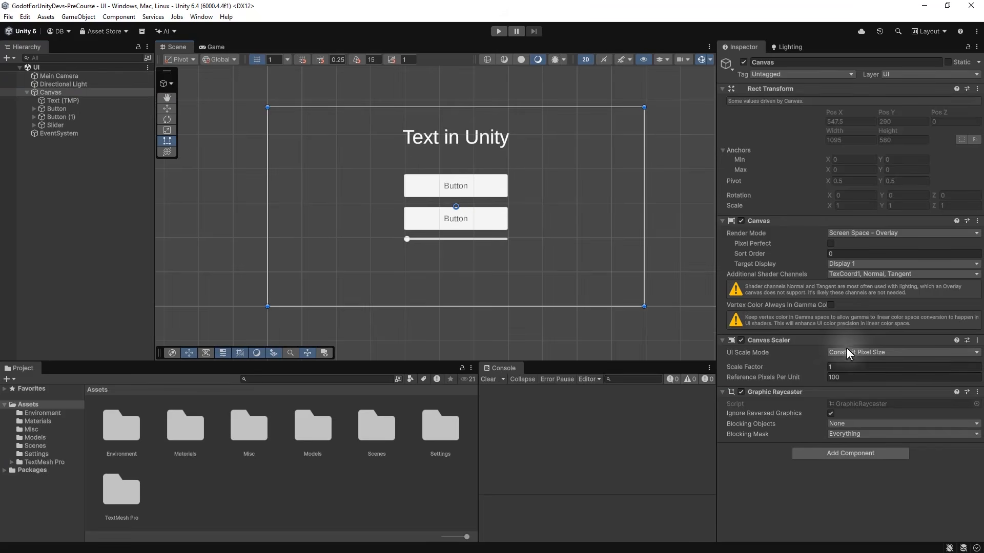
Set the game preview resolution to 4K UHD (3840x2160) and check the Button's size relative to the canvas in the scene view
click(215, 47)
click(261, 58)
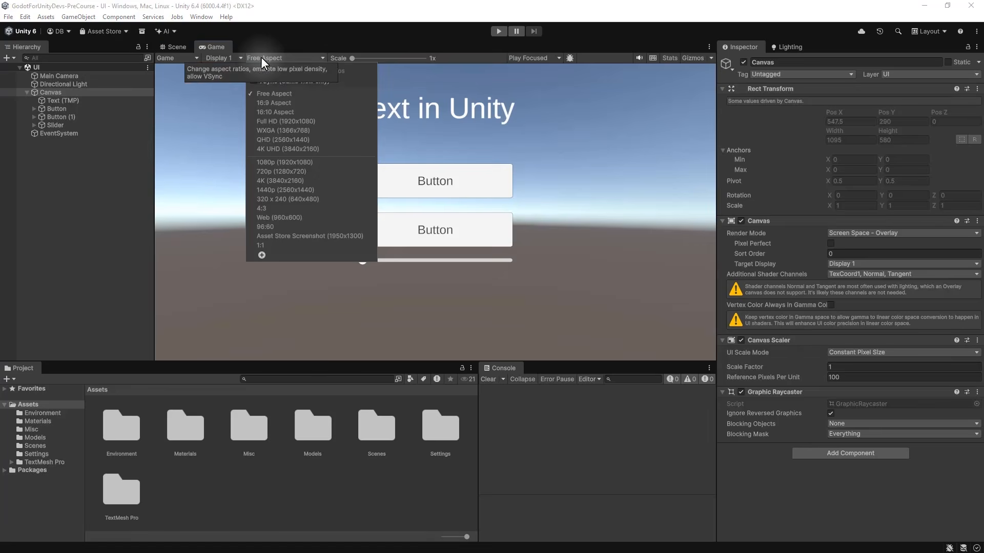
click(279, 148)
click(175, 47)
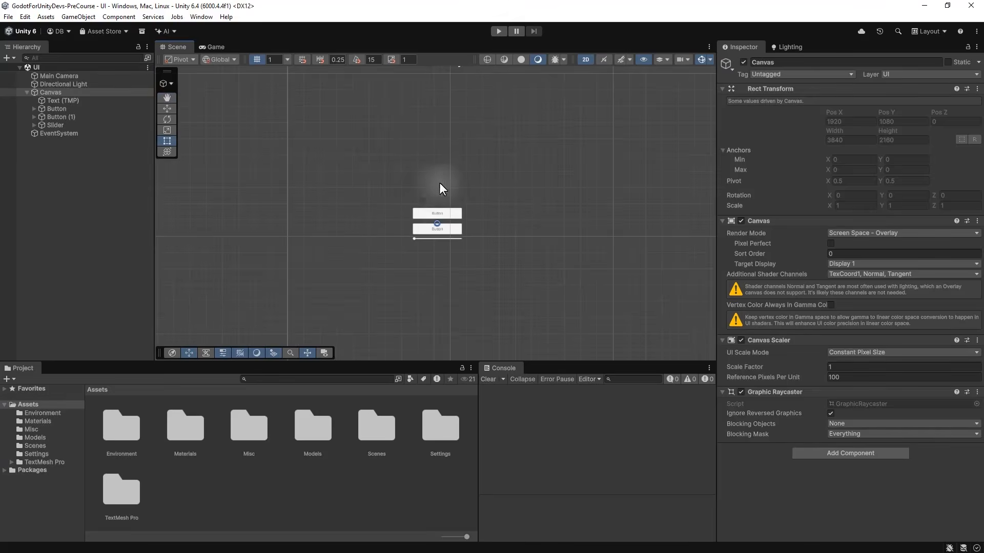
click(437, 211)
scroll(418, 211, down, 1)
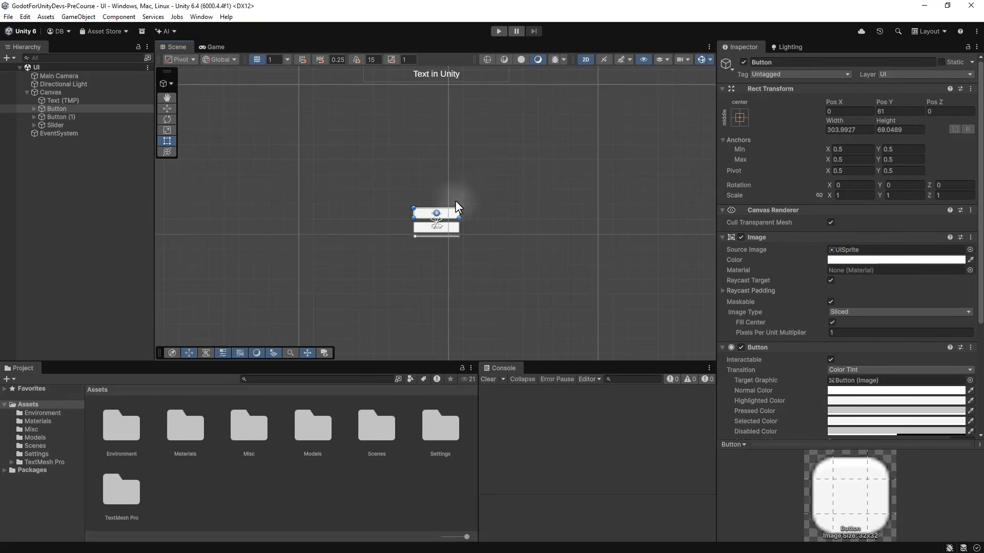
scroll(422, 194, down, 2)
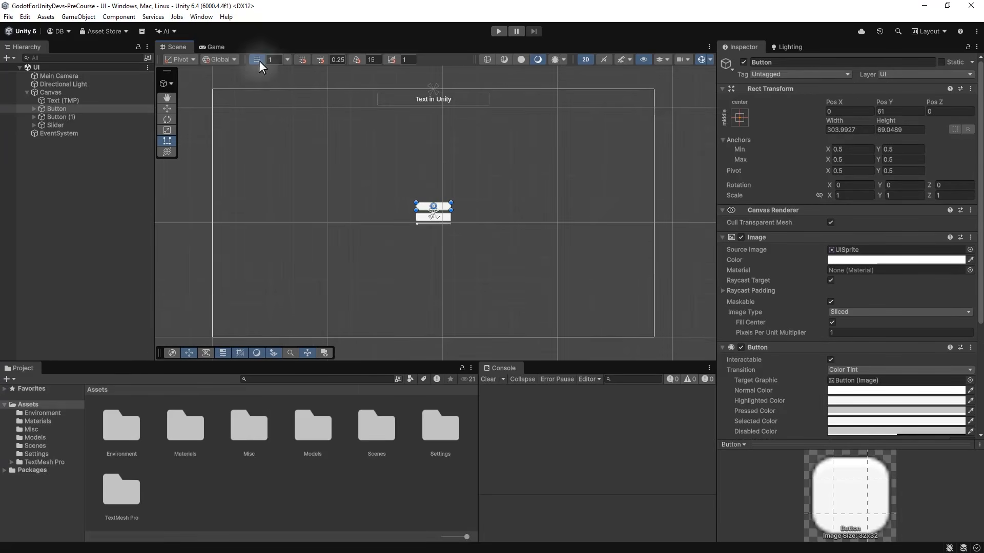
Set the game preview to 16:9 Aspect
click(213, 47)
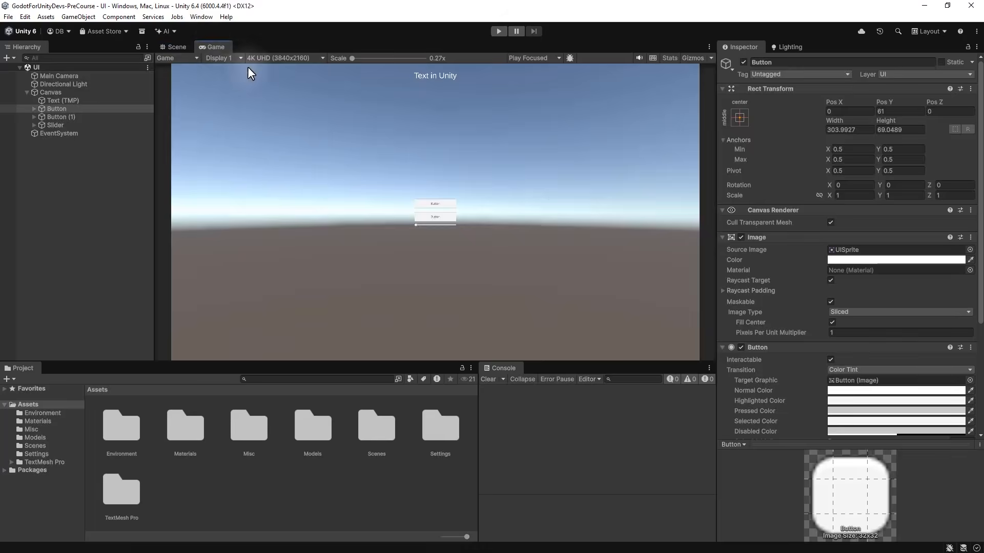
click(285, 58)
click(275, 106)
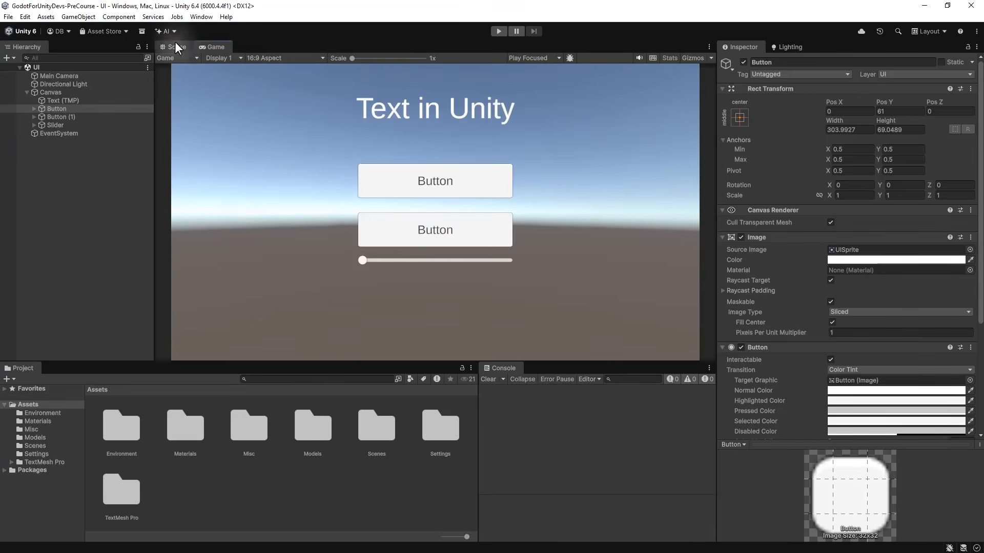
Frame the Canvas in the scene view and set its Canvas Scaler's UI Scale Mode to Scale With Screen Size
click(176, 46)
click(74, 93)
key(f)
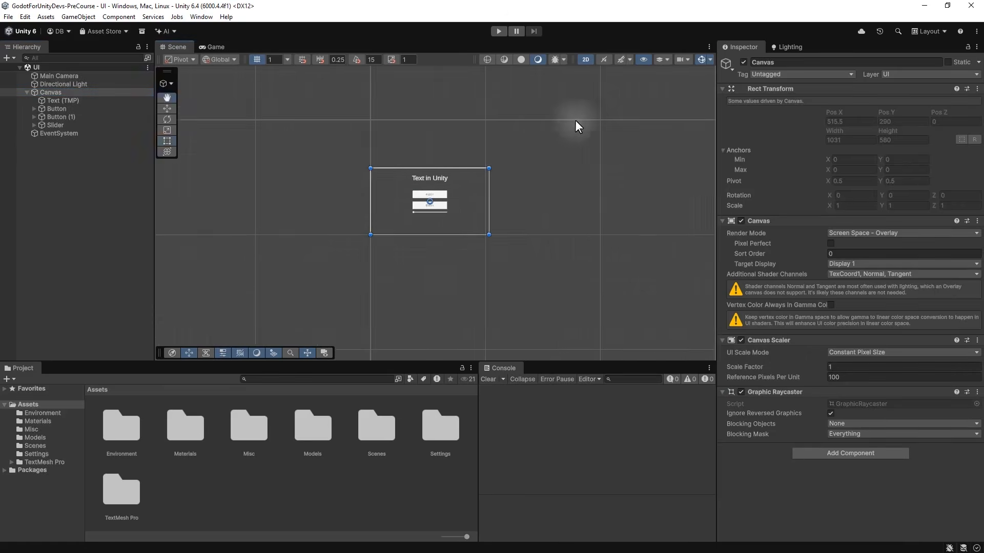
click(881, 354)
click(880, 377)
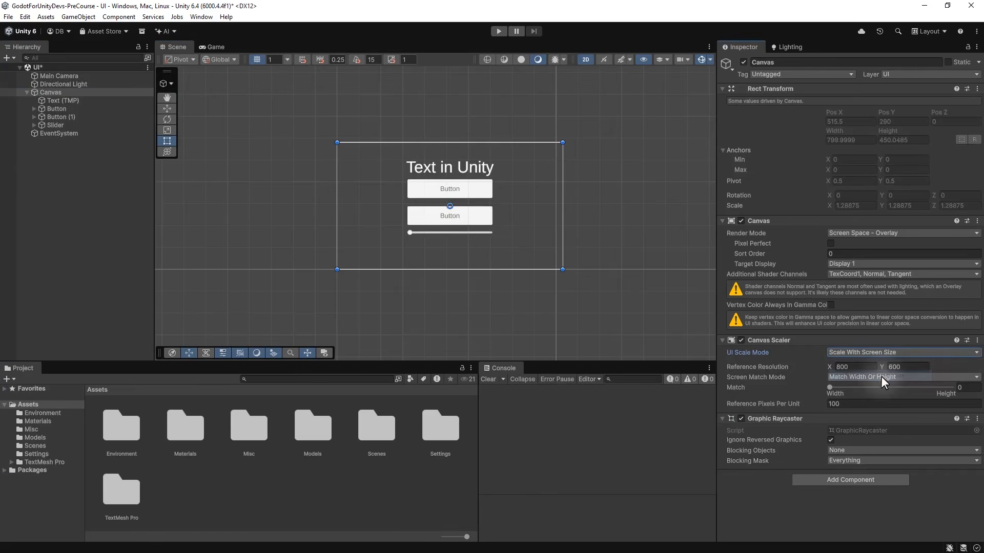
Preview the scaled UI in the game view at 4K UHD (3840x2160) and return it to 16:9 Aspect
click(214, 47)
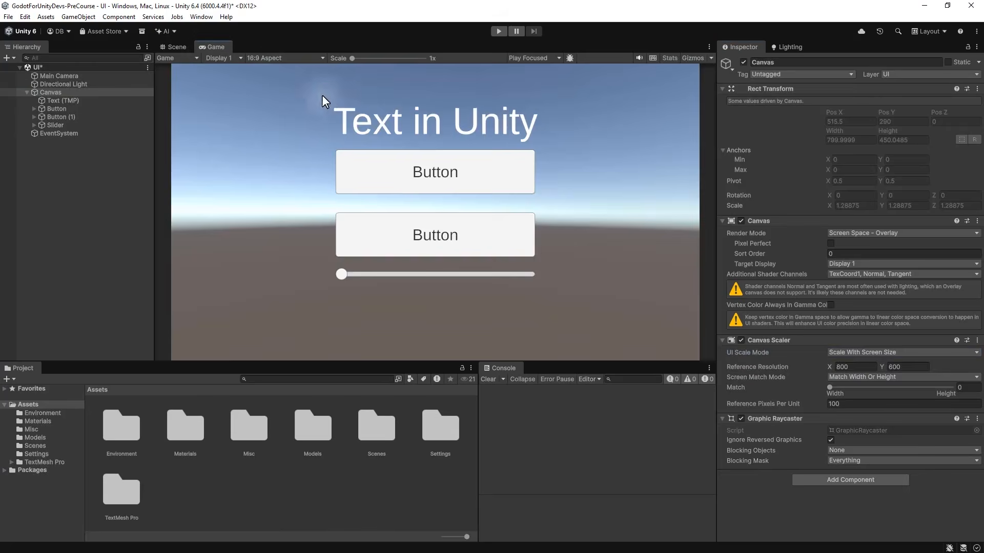
click(284, 59)
click(277, 148)
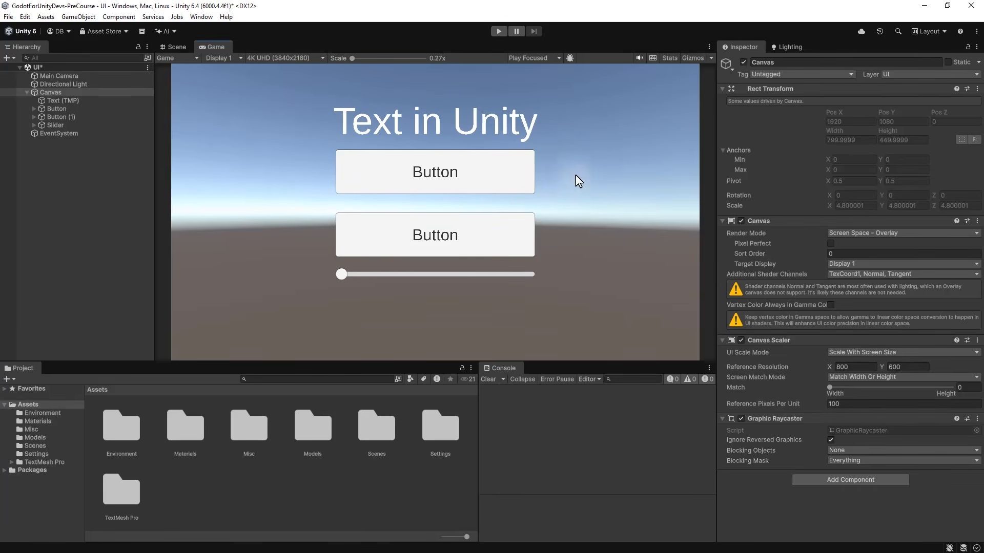
click(272, 57)
click(293, 97)
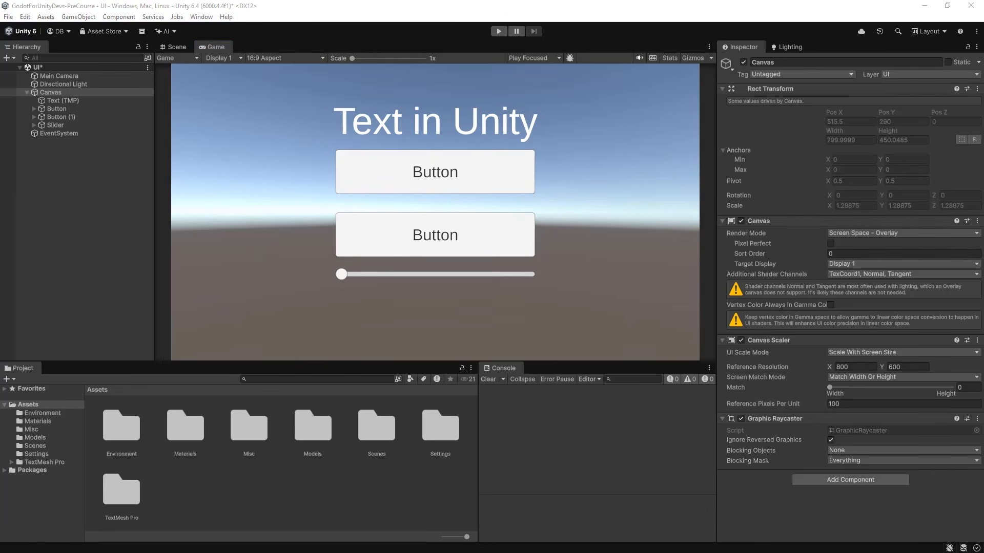
Switch to Godot and compare the 2D and 3D workspaces of the ui scene
key(alt+Tab)
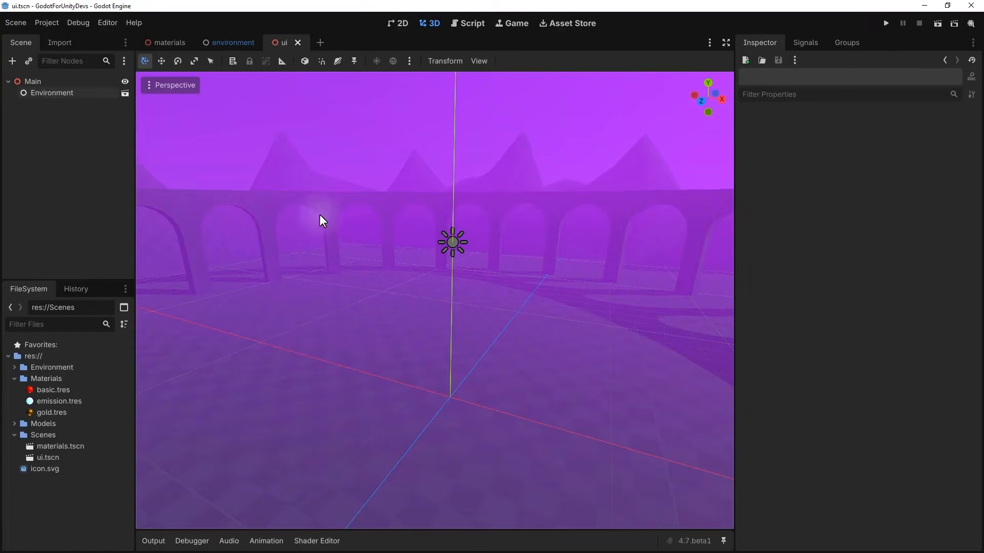
mouse_move(336, 199)
right_down()
mouse_move(353, 199)
mouse_move(340, 184)
mouse_move(347, 190)
right_up()
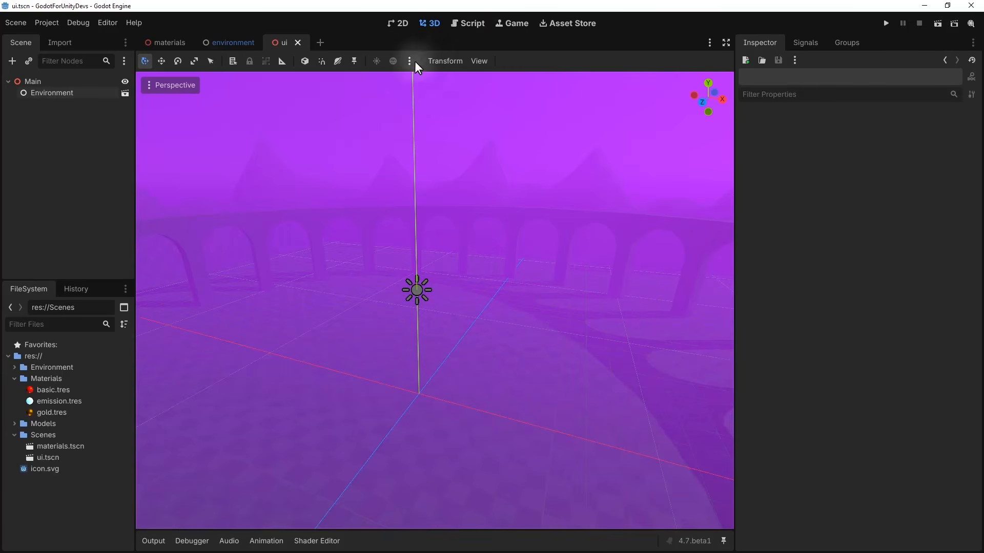
click(399, 24)
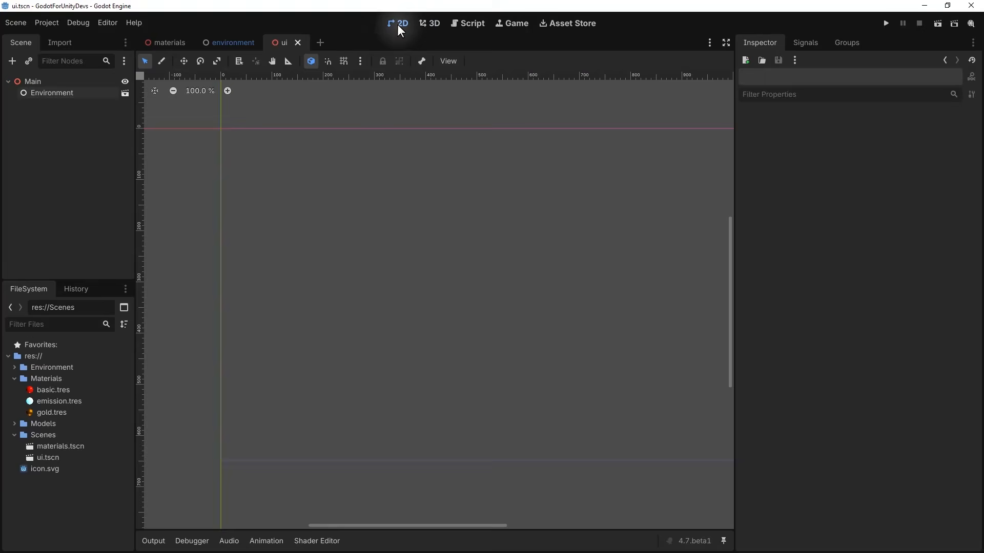
click(431, 25)
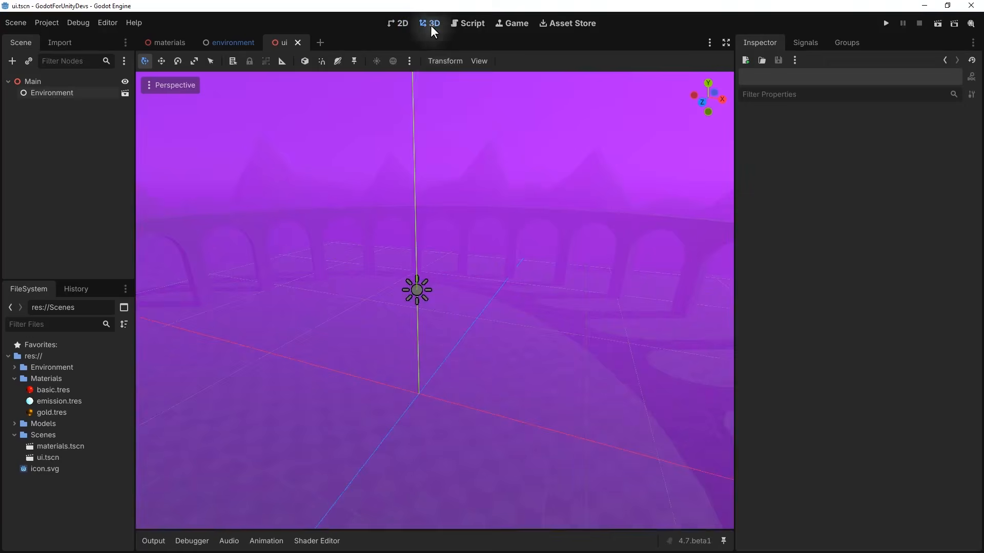
click(397, 25)
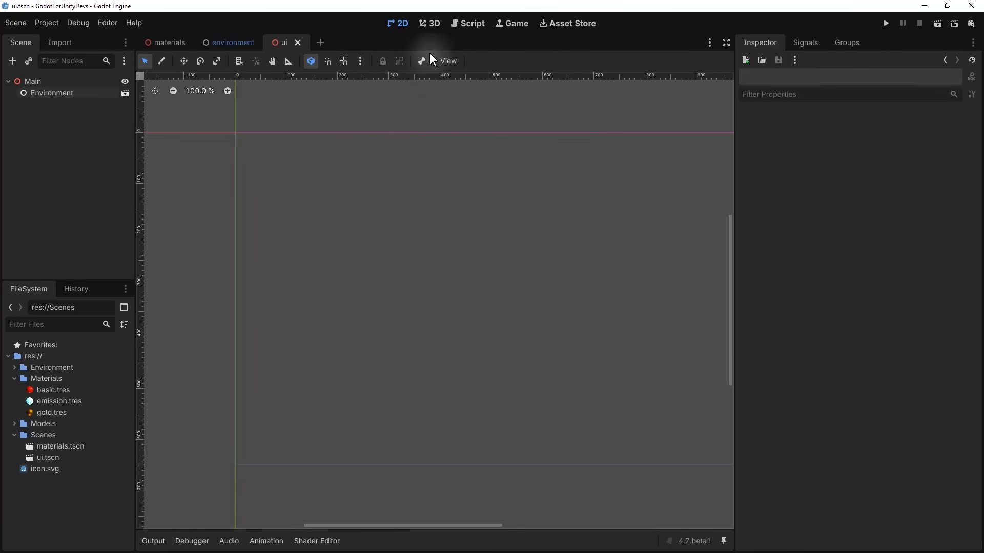
click(433, 24)
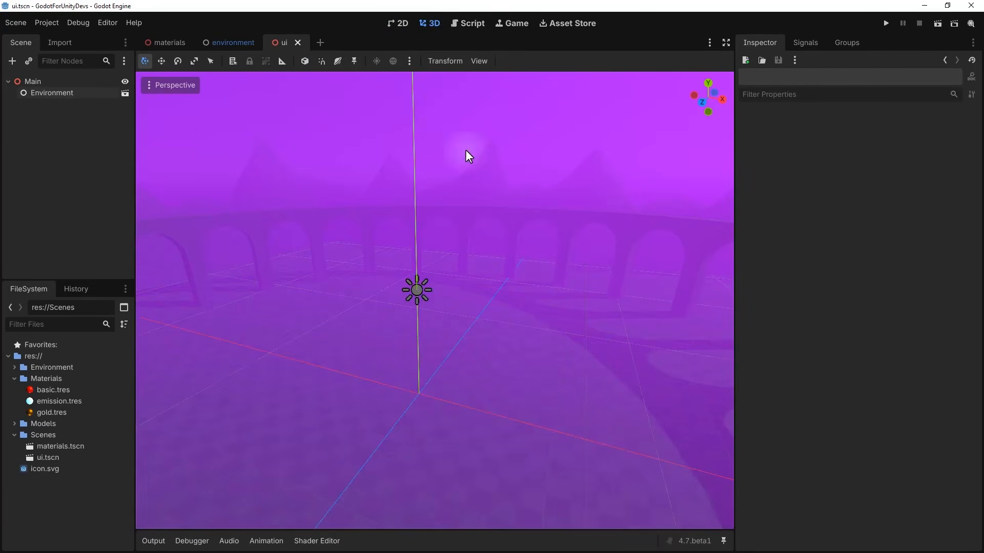
right_drag(465, 150, 414, 242)
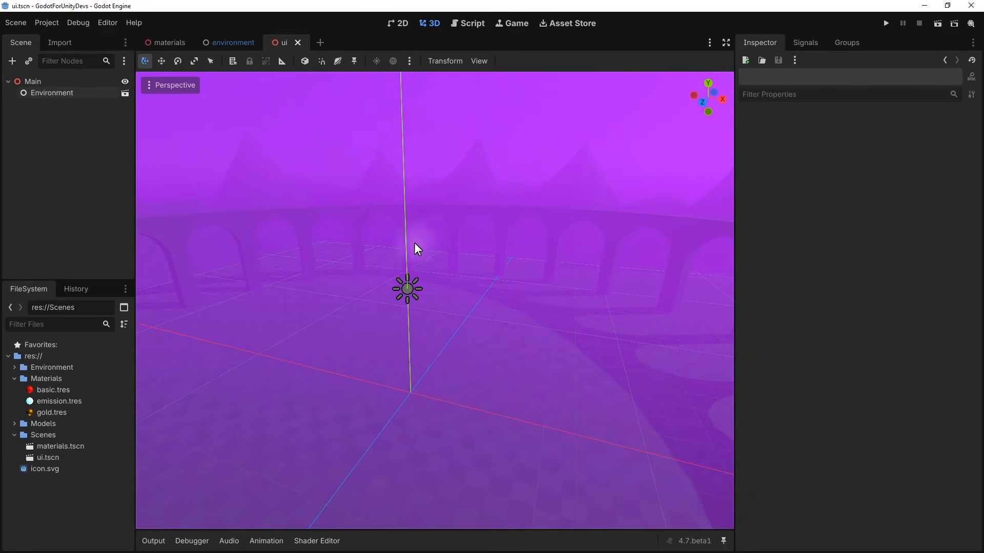
click(398, 24)
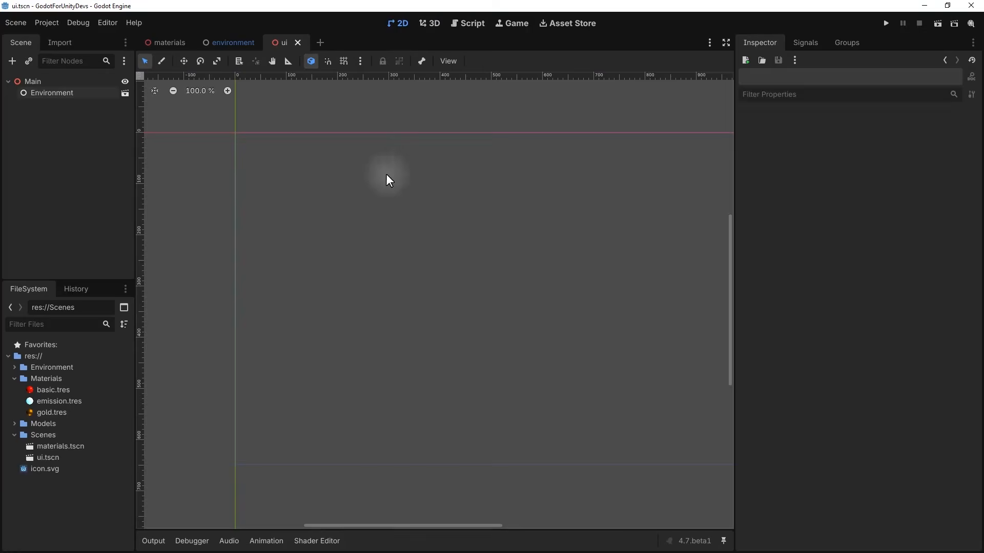
click(433, 24)
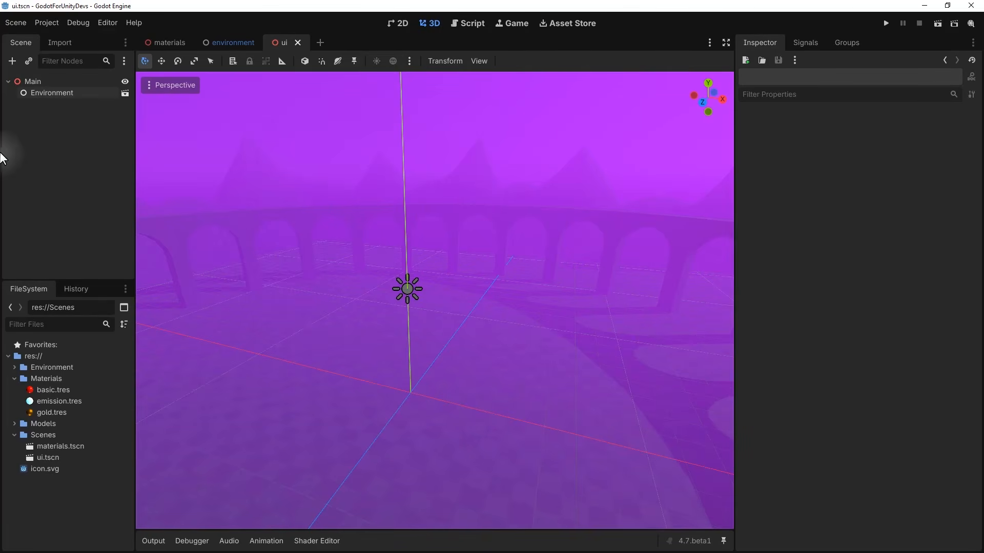
Add a CanvasLayer node under Main in the ui scene
click(14, 61)
text(canvas)
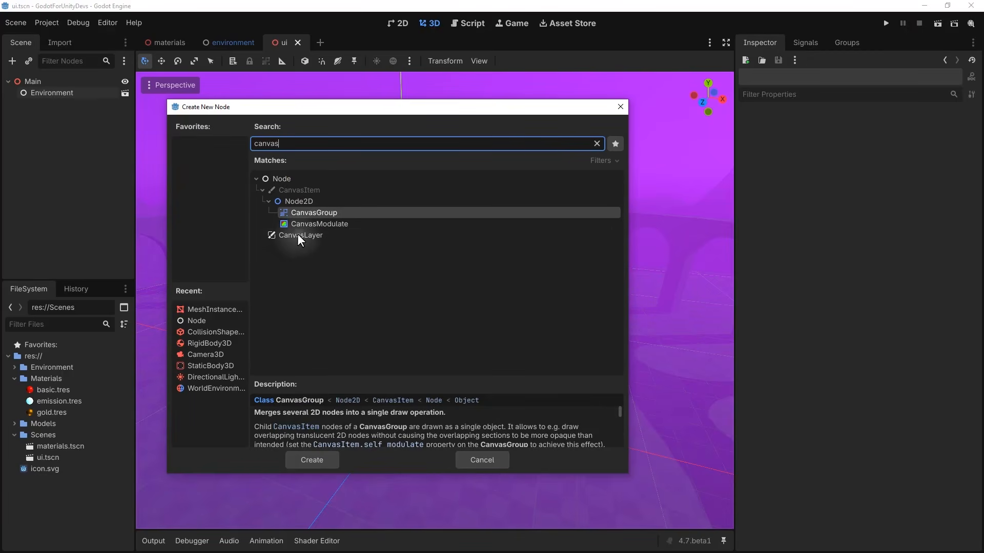
click(300, 235)
click(309, 460)
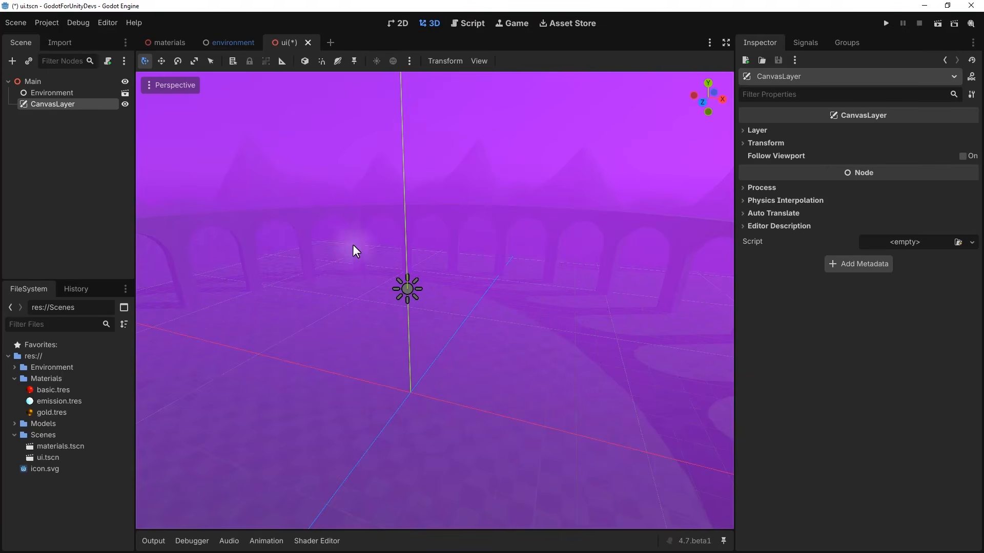
right_drag(388, 233, 468, 188)
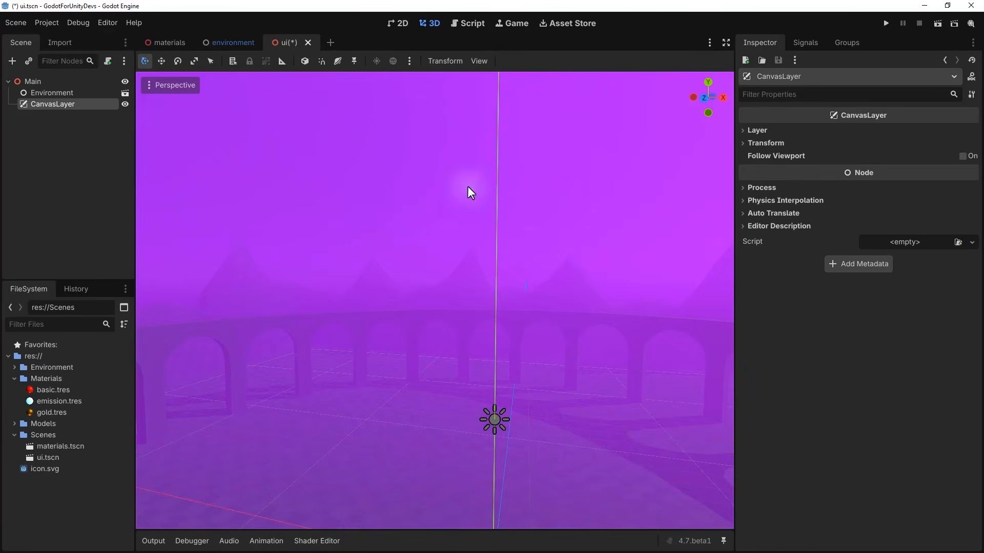
Examine the screen boundary rectangle in the 2D workspace and save the ui scene
click(400, 23)
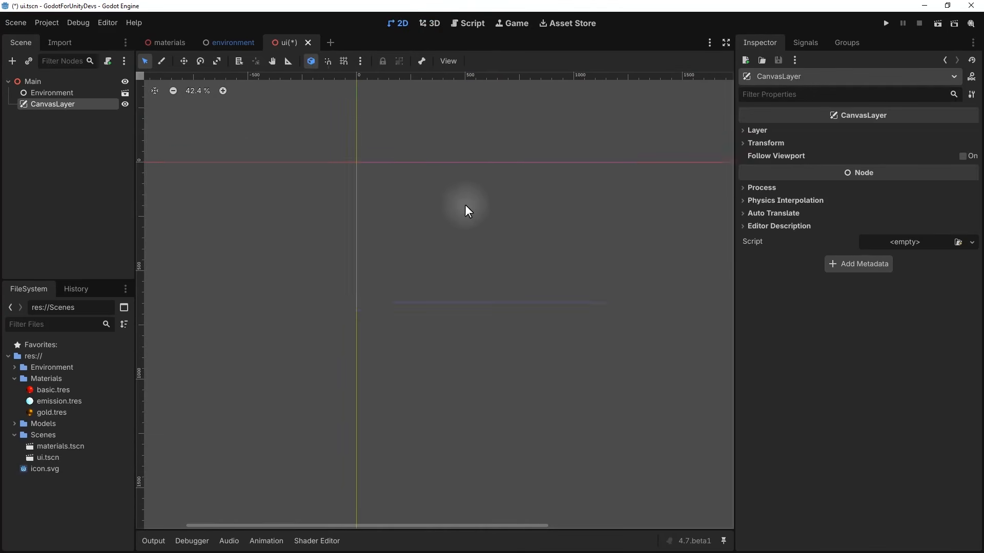
scroll(468, 210, up, 4)
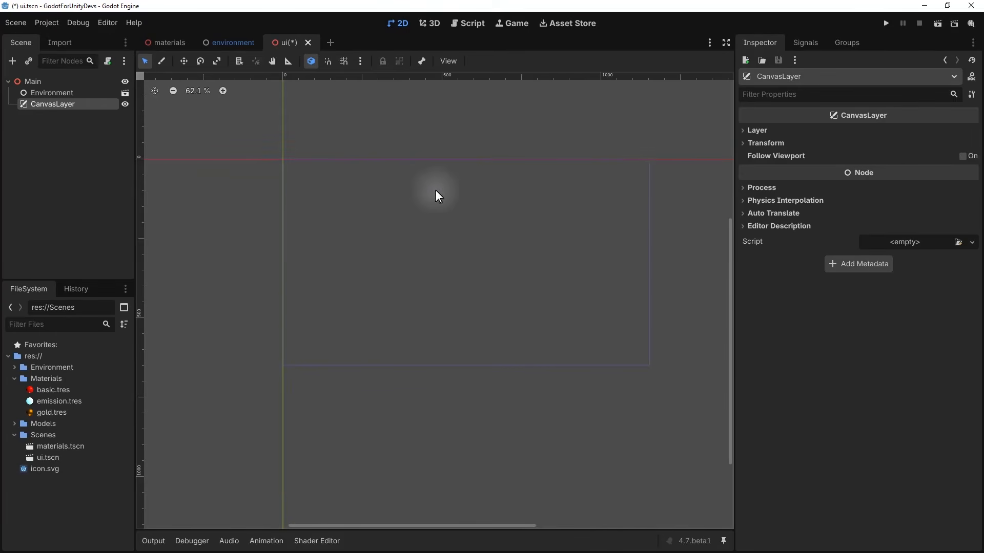
middle_drag(478, 271, 463, 301)
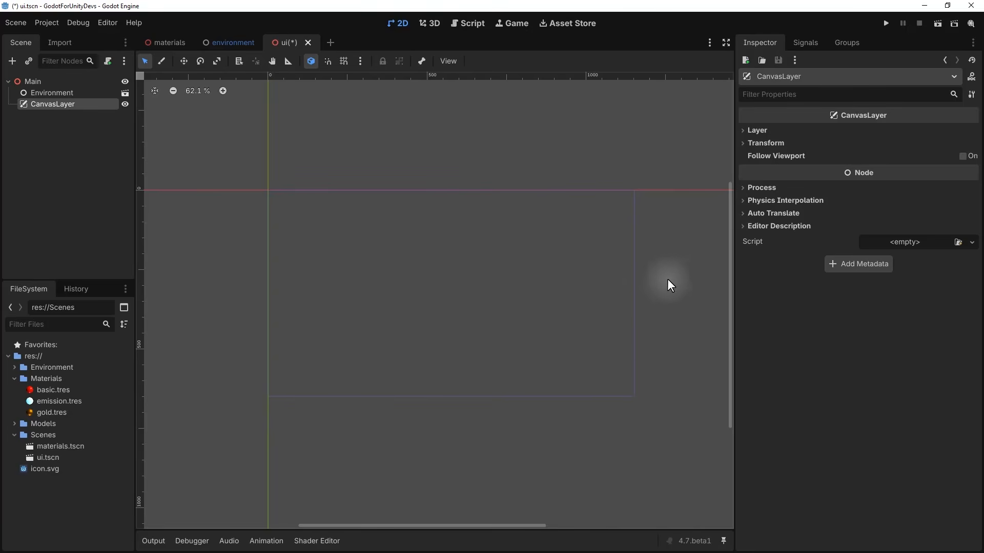
middle_drag(668, 280, 641, 259)
scroll(558, 233, up, 2)
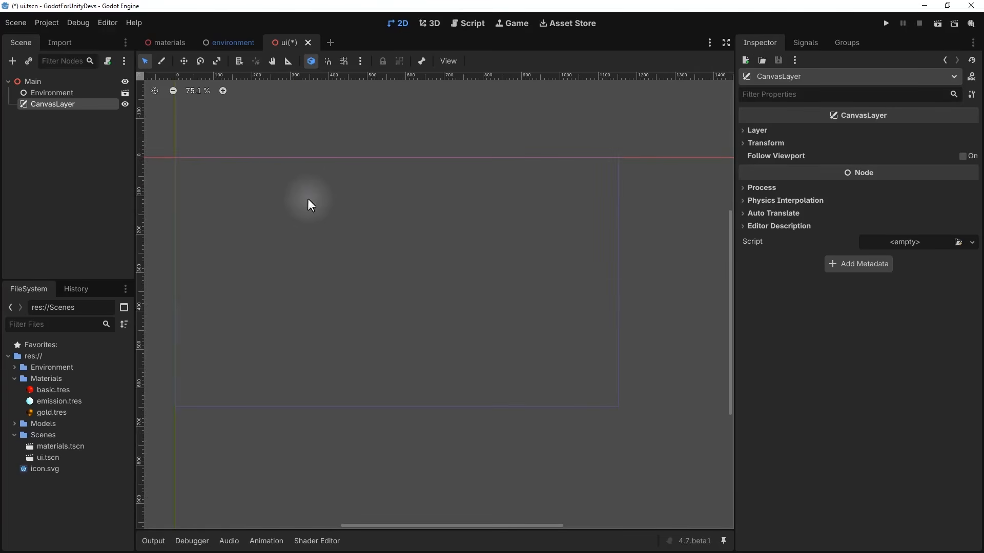
scroll(309, 205, down, 1)
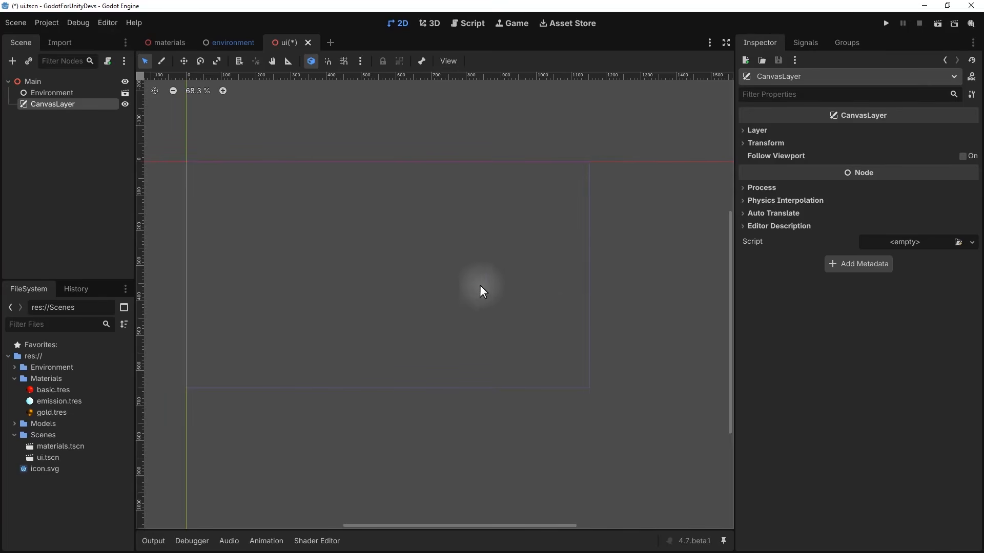
scroll(487, 292, left, 2)
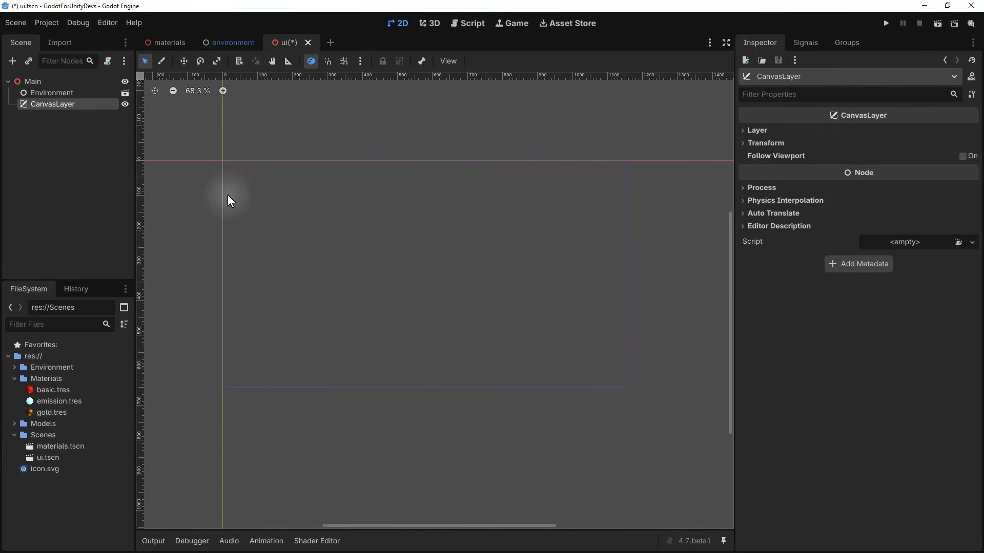
click(53, 147)
key(ctrl+s)
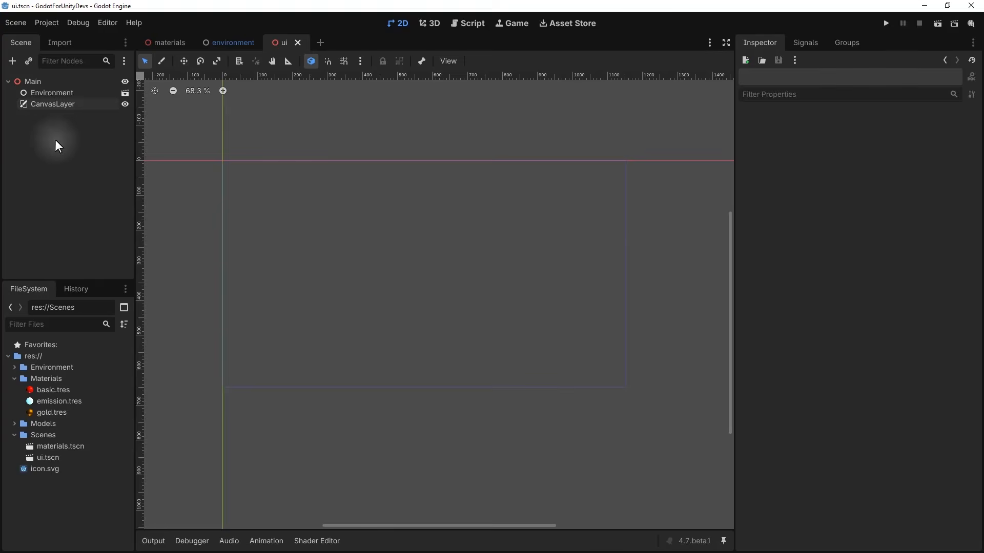
Browse the Control node types and add a Label as a child of CanvasLayer
right_click(39, 105)
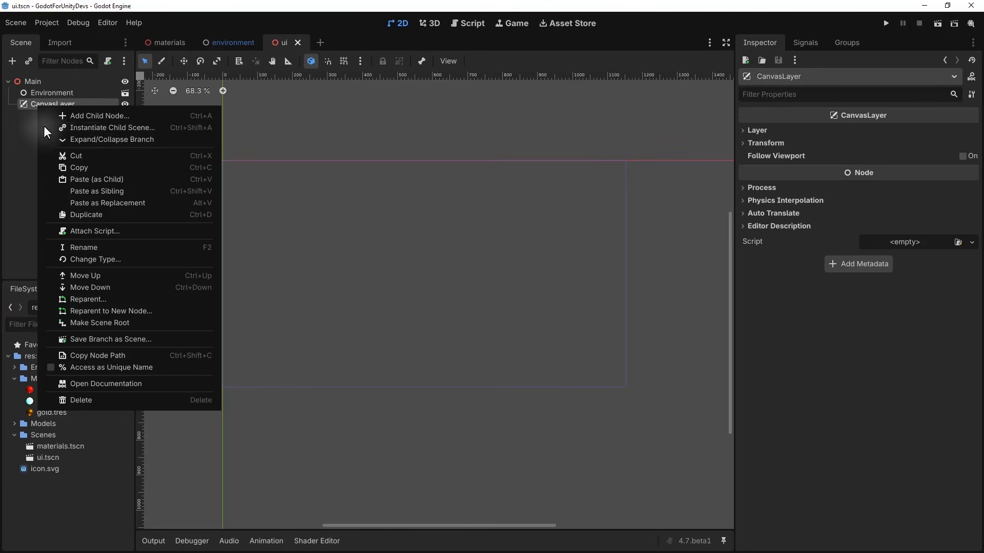
click(78, 116)
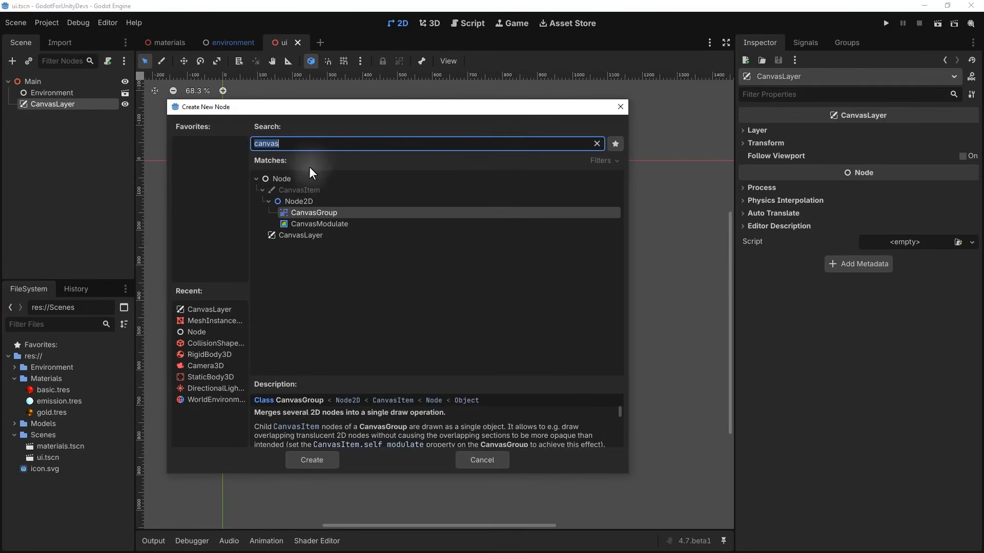
key(BackSpace)
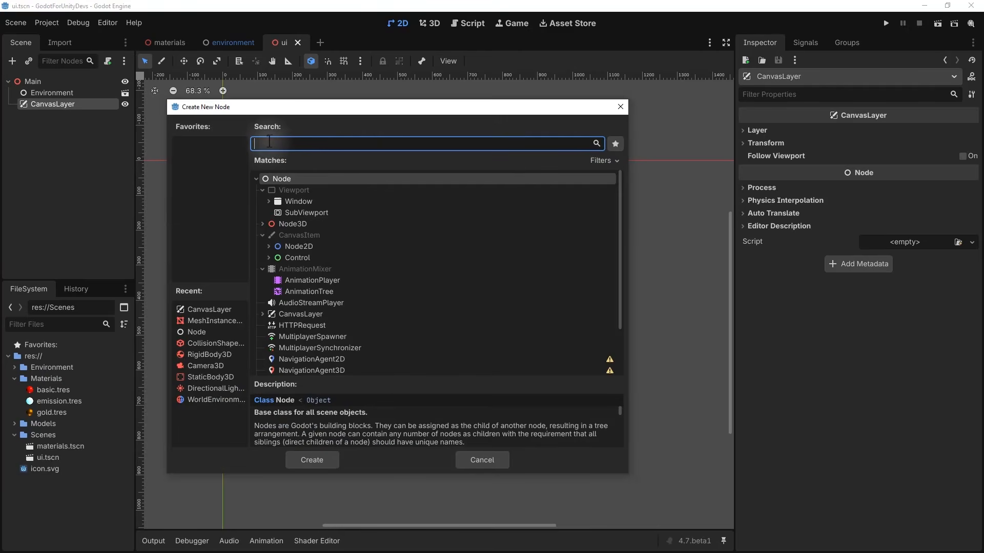
click(269, 257)
scroll(384, 236, down, 3)
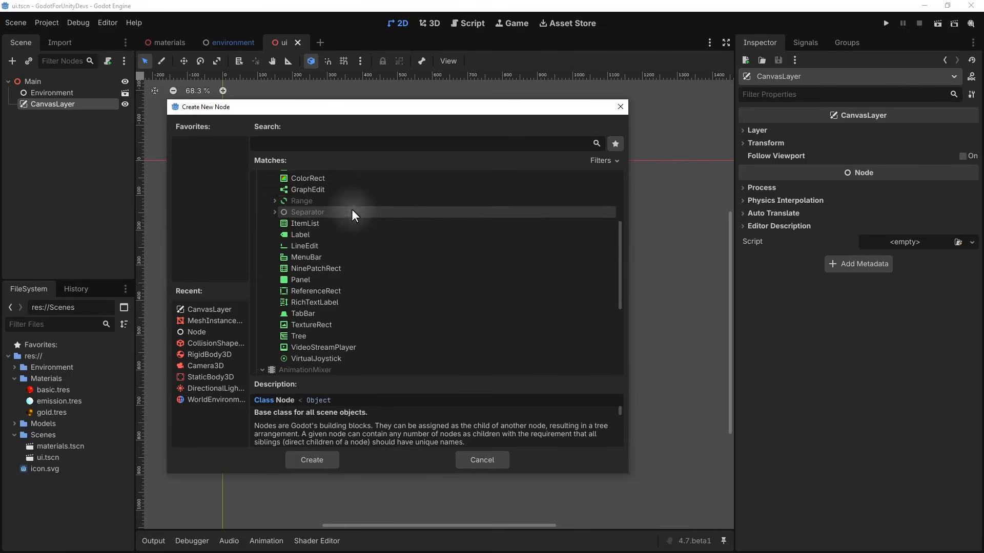
scroll(349, 206, up, 2)
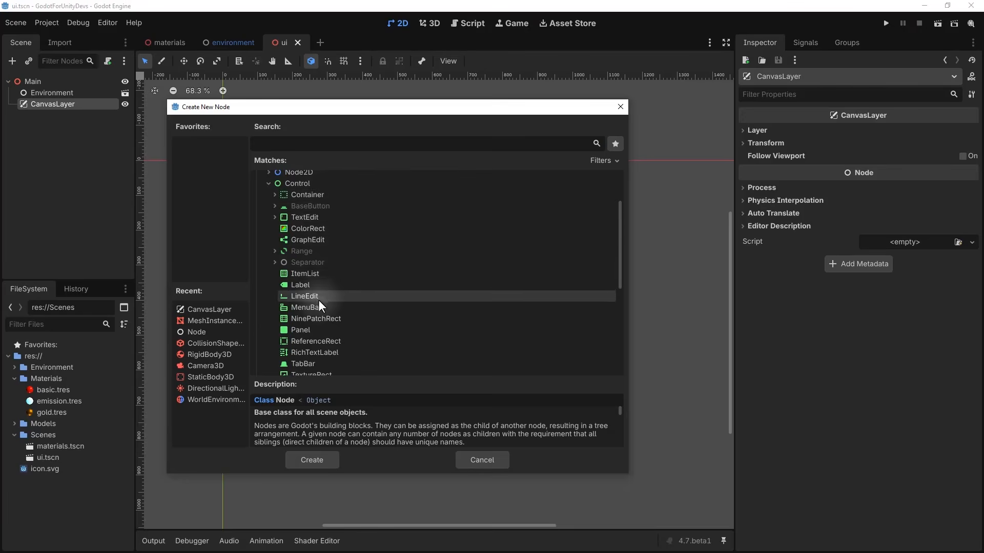
scroll(318, 299, down, 2)
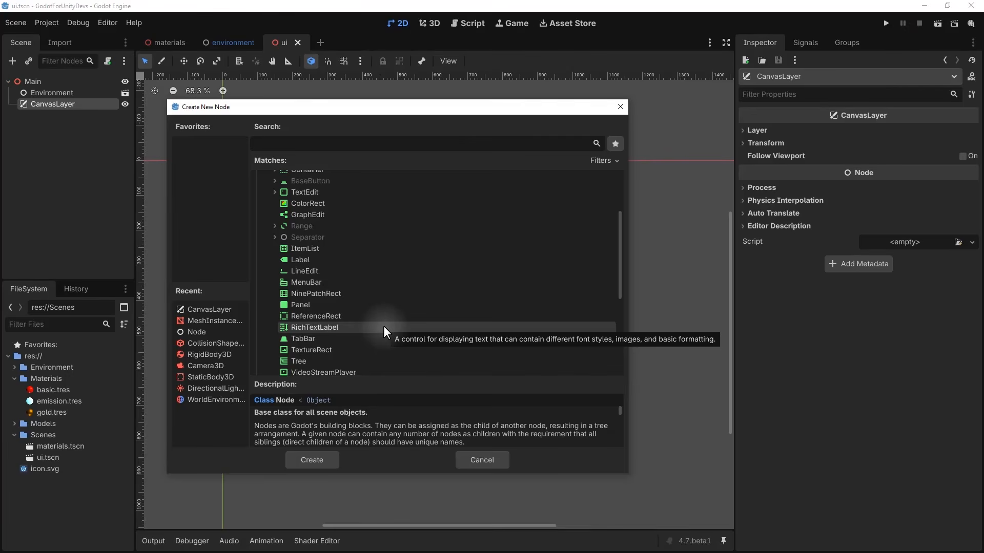
click(307, 261)
click(307, 461)
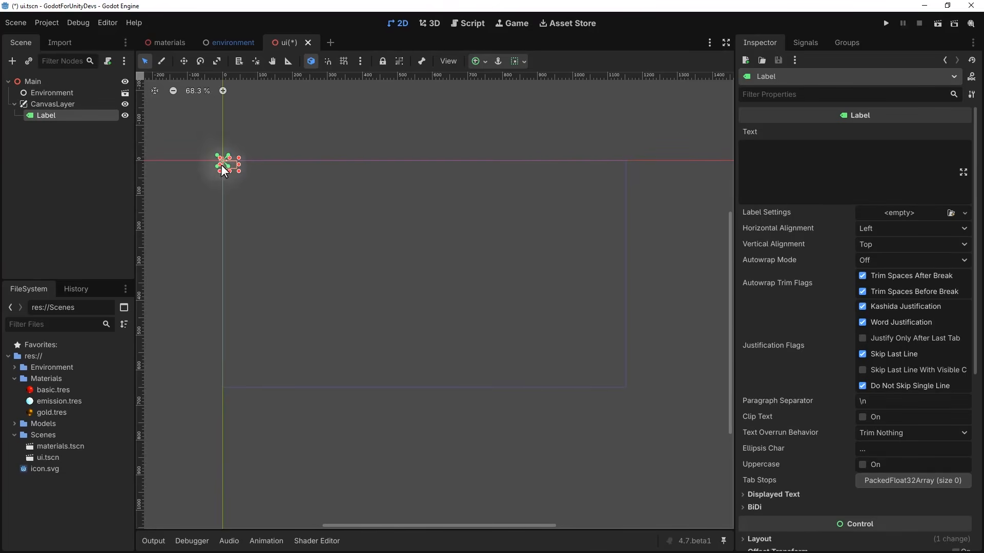
Place the Label inside the screen rectangle at about 320 by 120 px and set its text to "Text in Godot"
middle_drag(262, 166, 373, 211)
scroll(362, 211, up, 3)
drag(344, 217, 472, 262)
middle_drag(380, 205, 232, 150)
drag(259, 182, 399, 280)
click(768, 152)
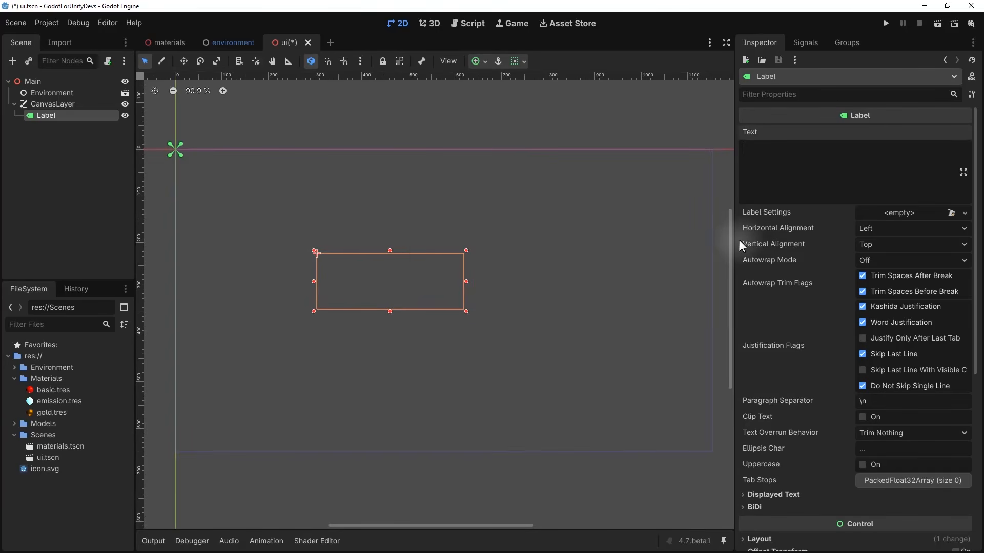
text(Text in Godot)
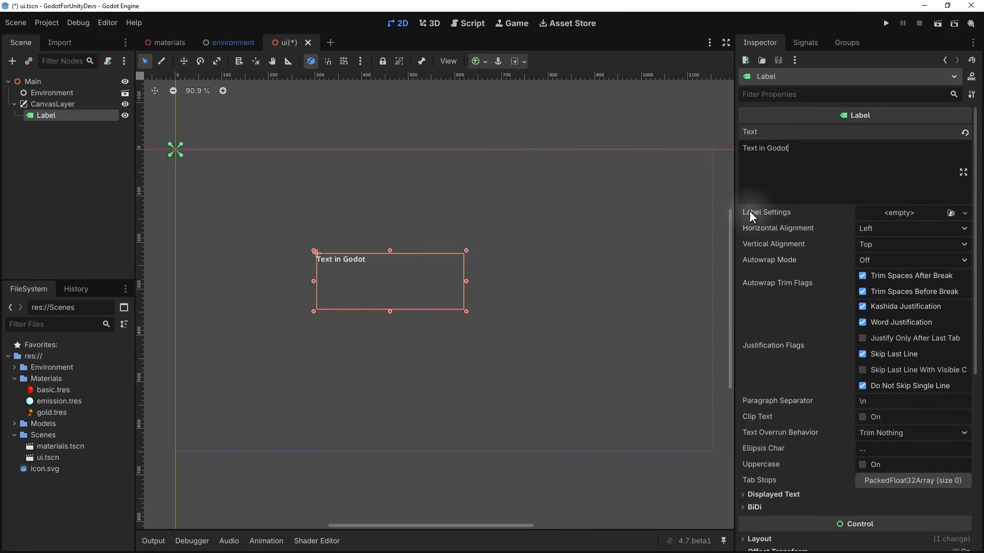
Give the Label a new LabelSettings resource with font size 43 px and widen the Label to about 420 px
click(889, 212)
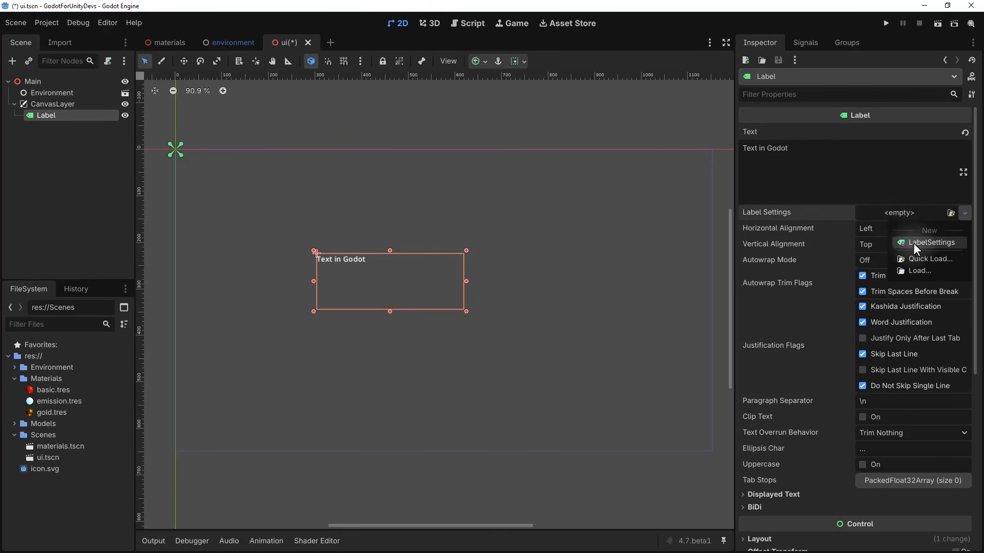
click(914, 243)
click(901, 211)
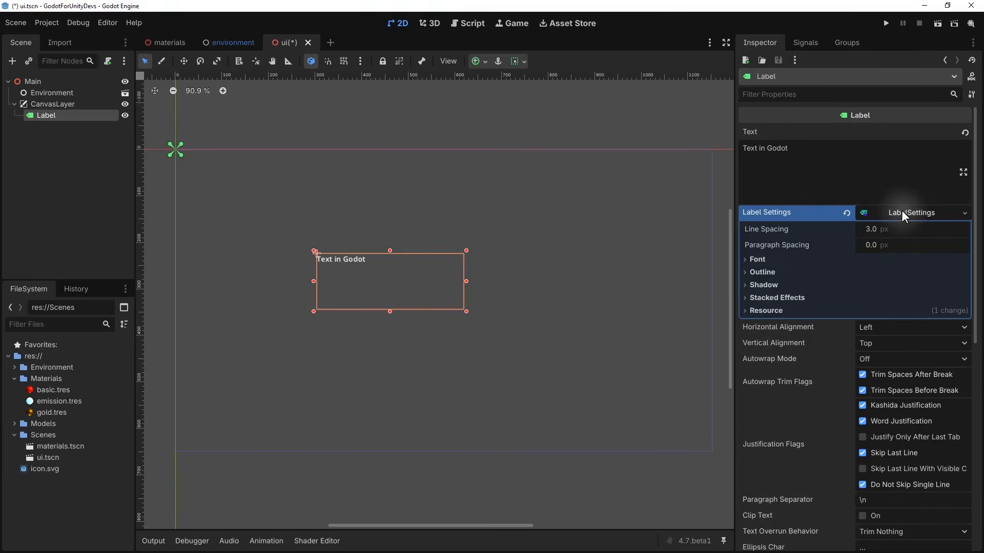
click(756, 260)
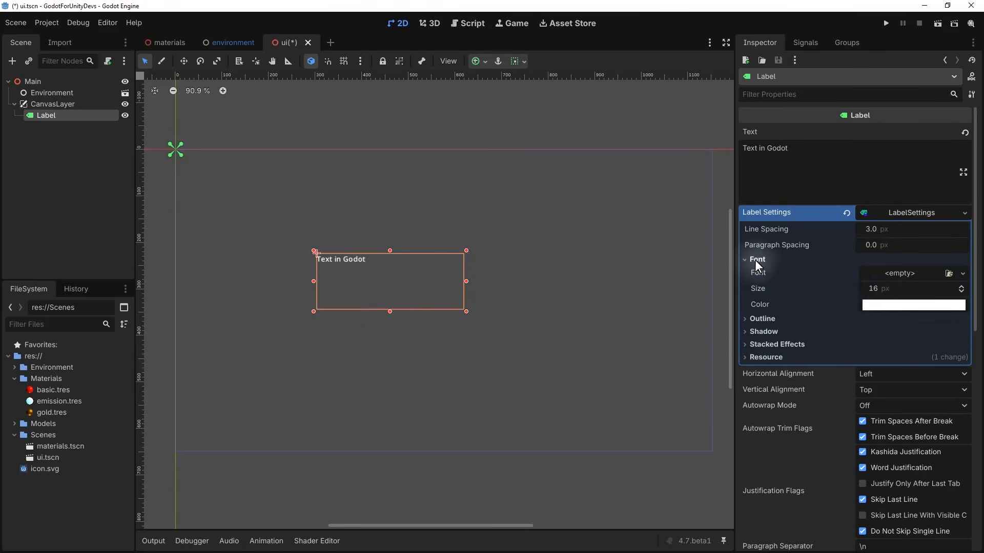
drag(875, 289, 917, 289)
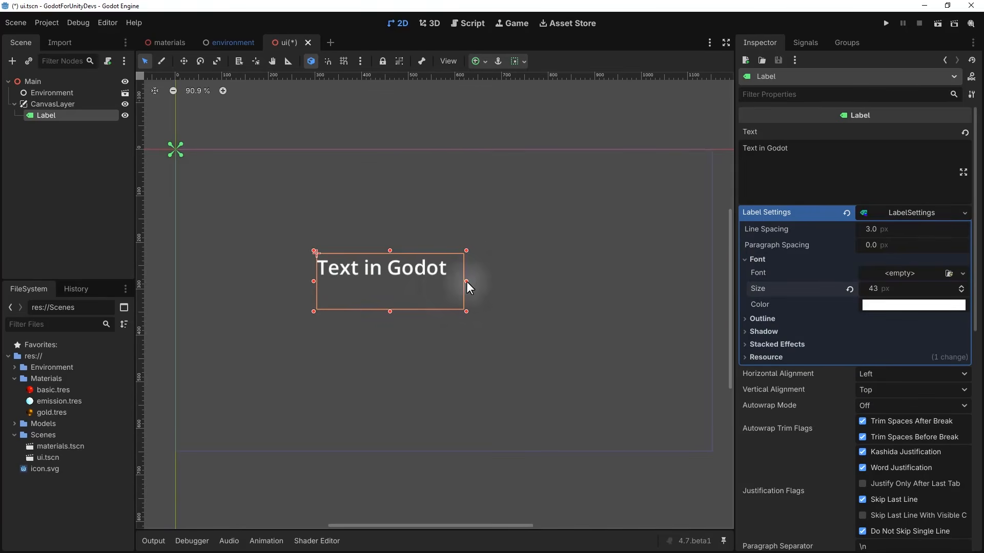
drag(466, 281, 514, 281)
Set the Label's horizontal and vertical alignment to Center
scroll(812, 254, down, 2)
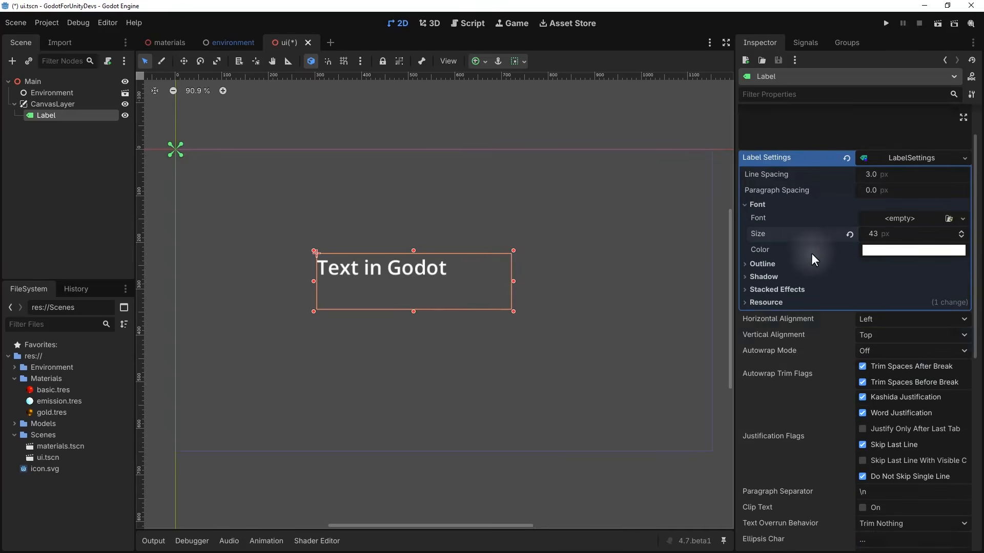
click(866, 322)
click(879, 346)
click(881, 342)
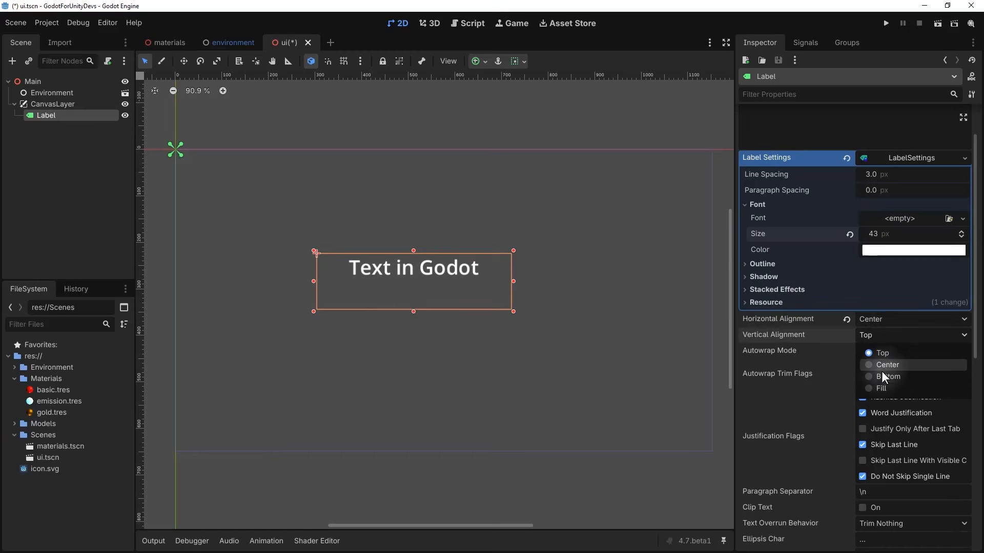
click(879, 367)
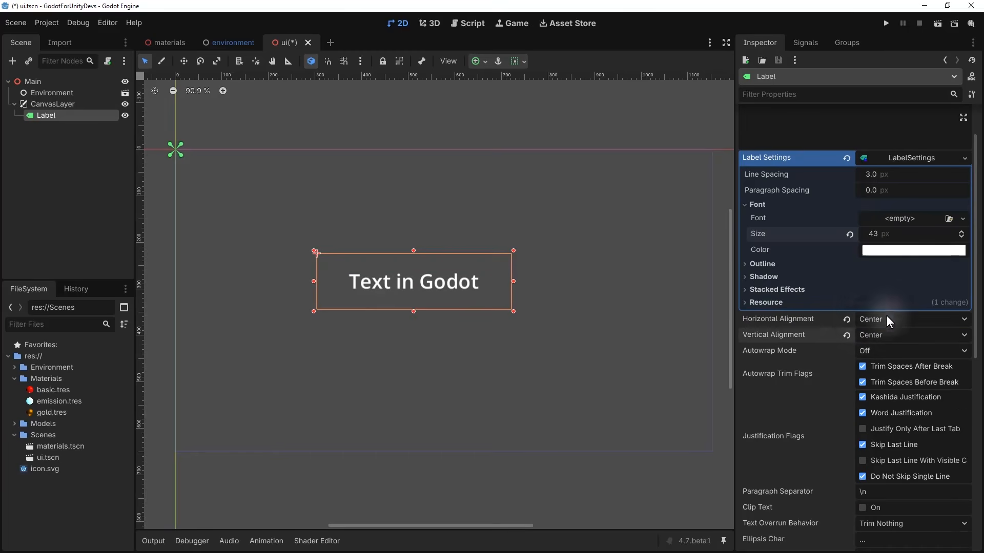
Look over the Label's remaining text properties and move the Label slightly up and left to about x 260, y 190 px
scroll(827, 297, down, 4)
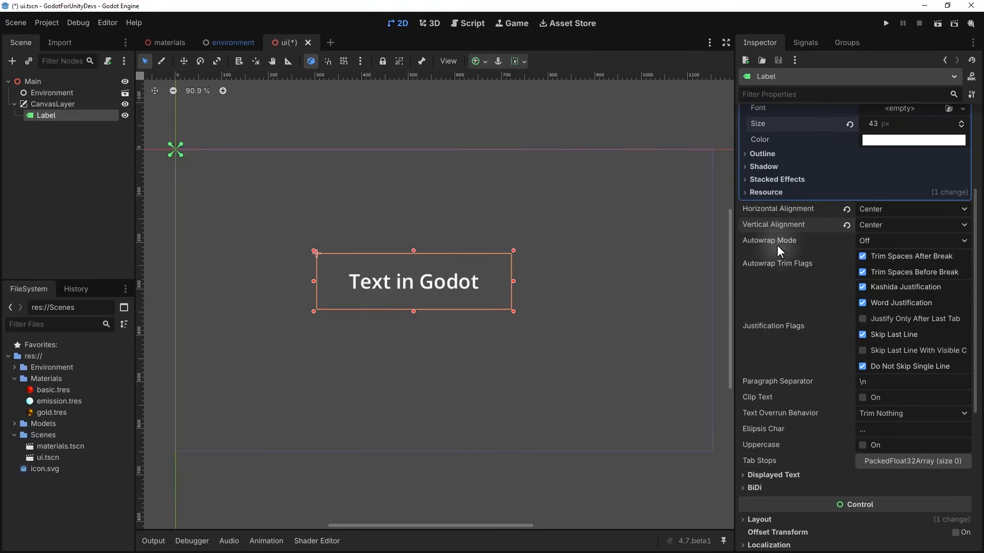
mouse_move(780, 384)
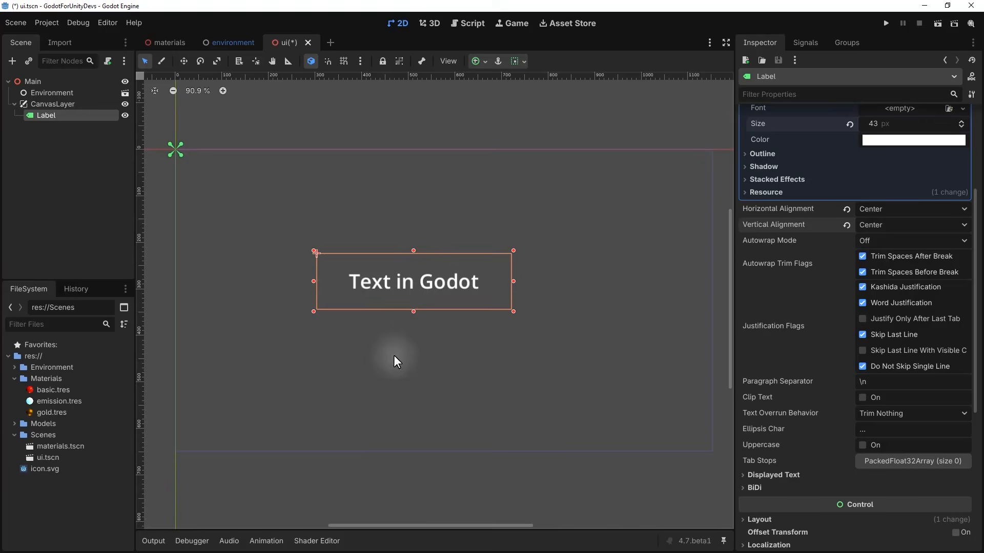
mouse_move(471, 265)
middle_down()
mouse_move(501, 246)
mouse_move(458, 262)
middle_up()
drag(447, 286, 418, 269)
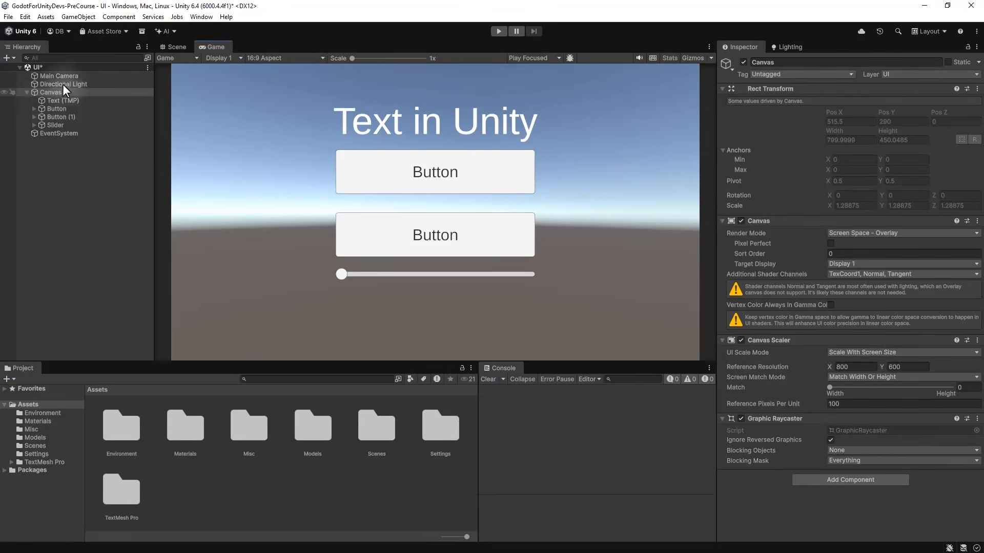
Switch to Unity and examine the Text (TMP) object's anchor presets and anchor Min and Max values with the scene view showing
click(62, 102)
click(174, 47)
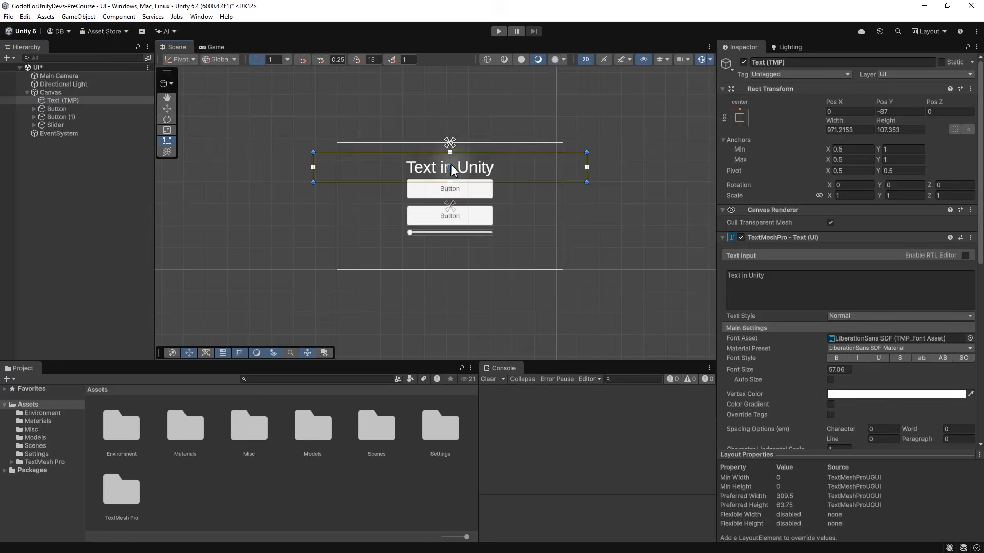
scroll(451, 153, up, 4)
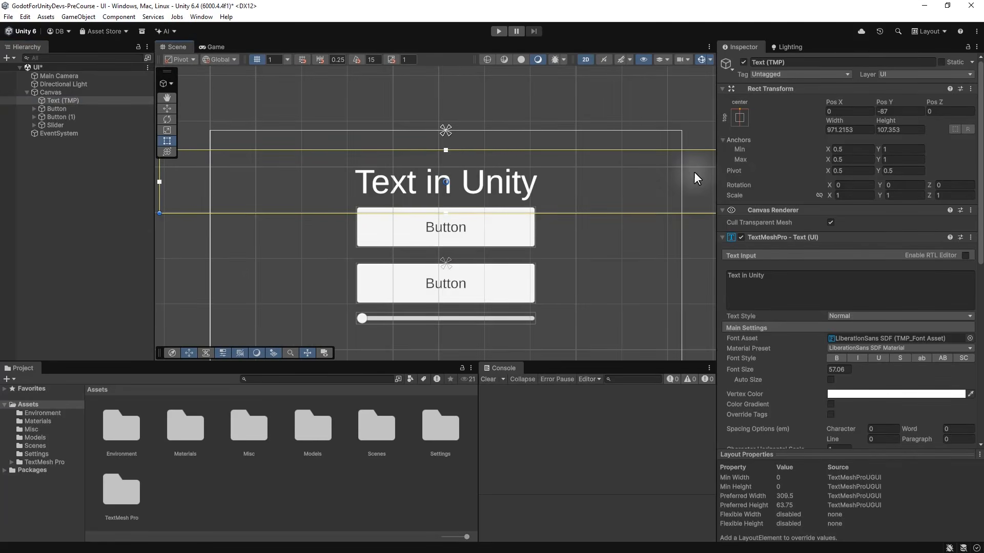
click(738, 118)
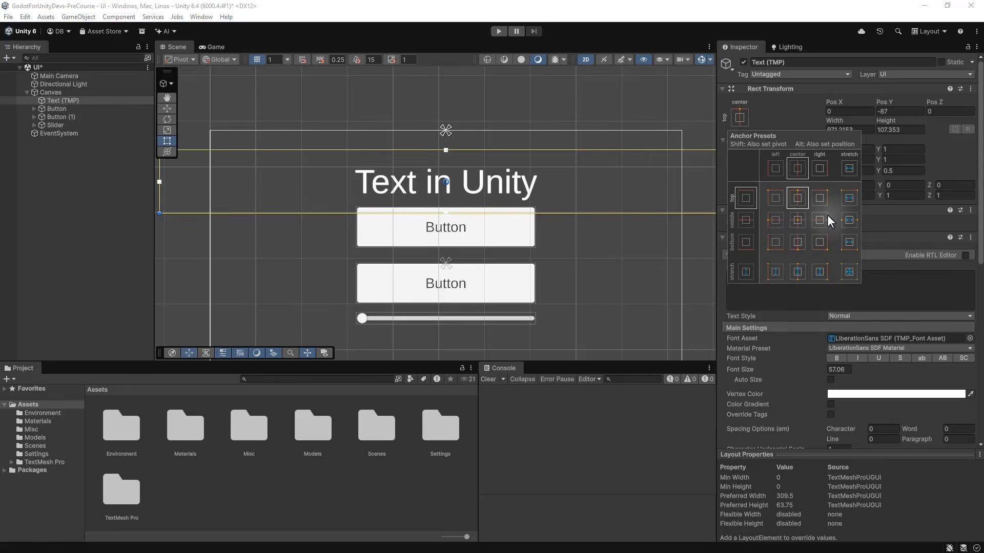
click(779, 124)
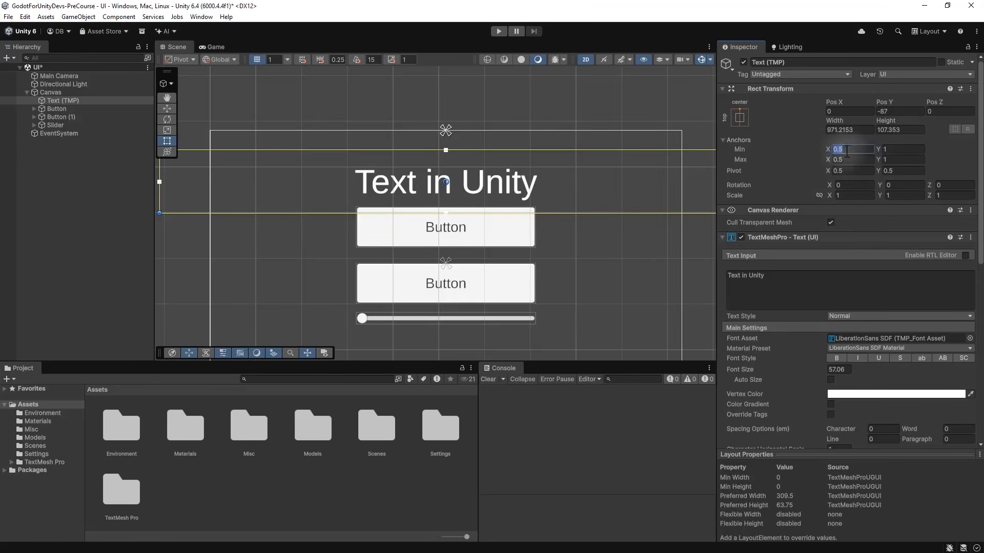
click(893, 150)
click(738, 140)
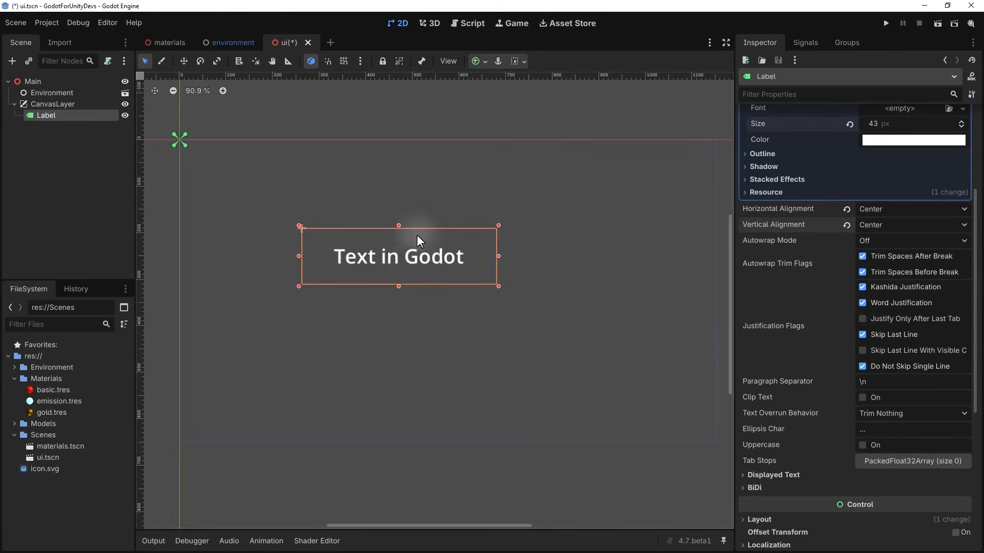
Set the Label's anchors preset to Center Top in its Layout properties
scroll(914, 231, up, 4)
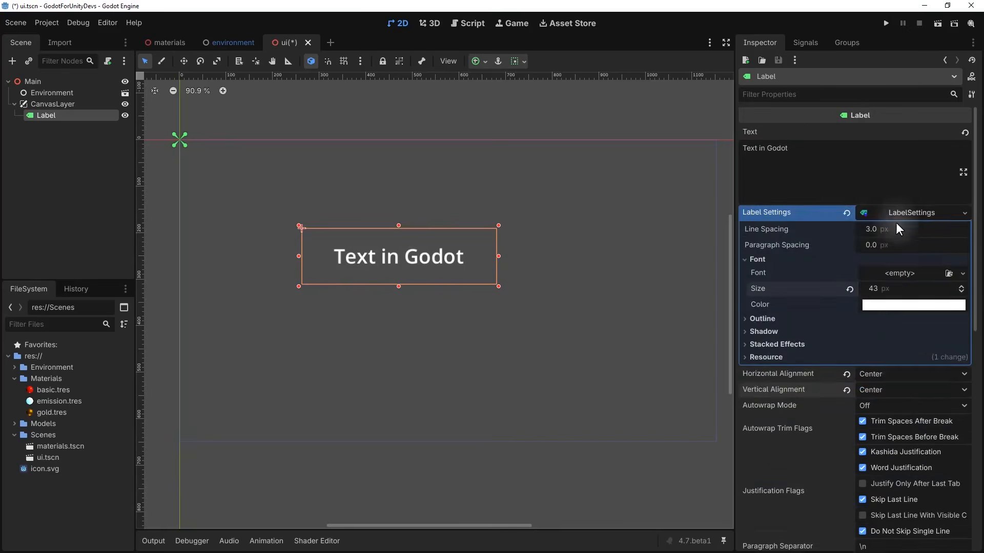
click(904, 215)
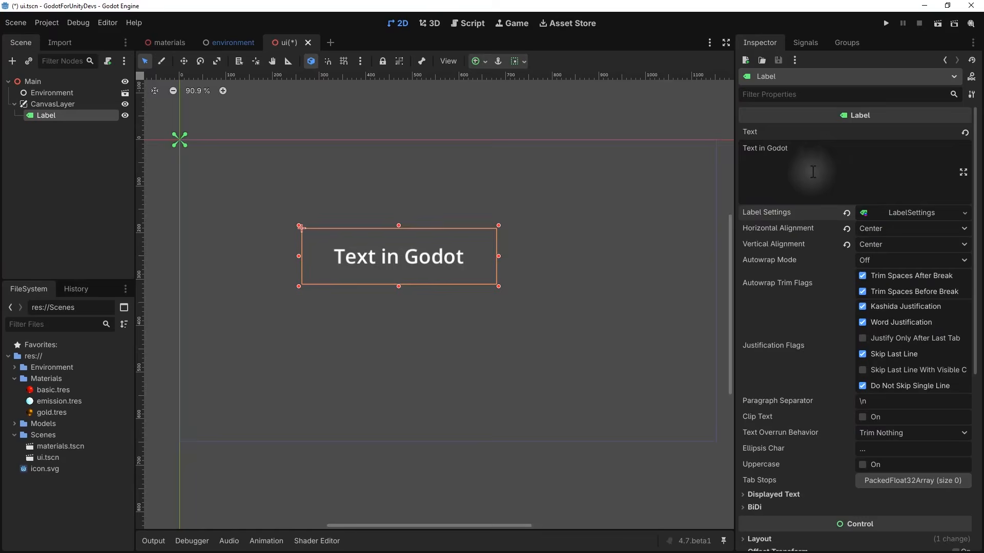
scroll(811, 172, down, 5)
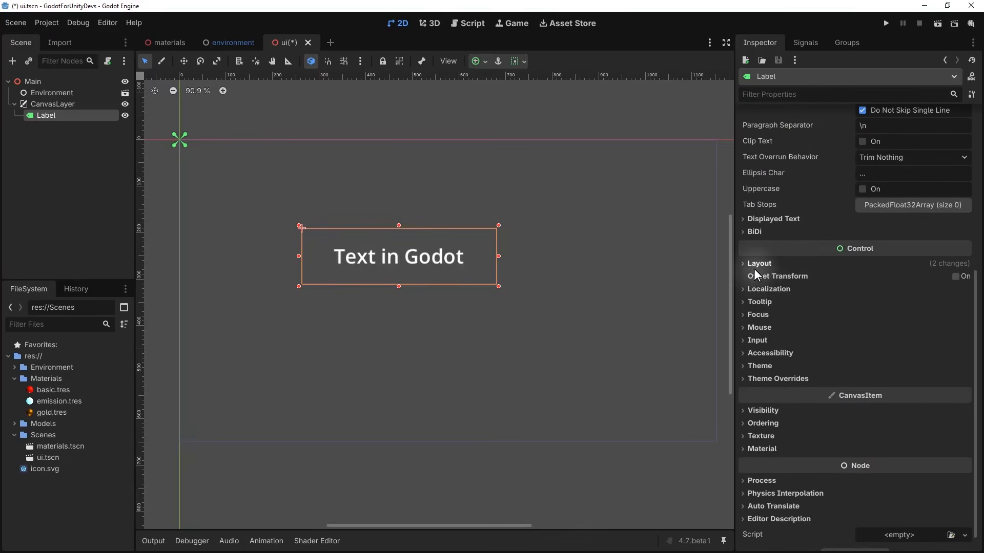
click(757, 265)
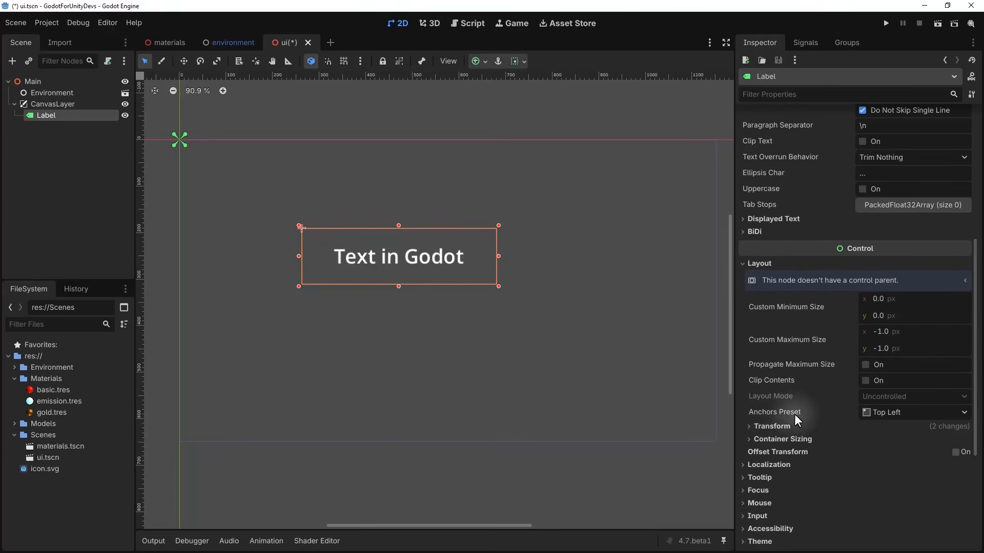
click(909, 415)
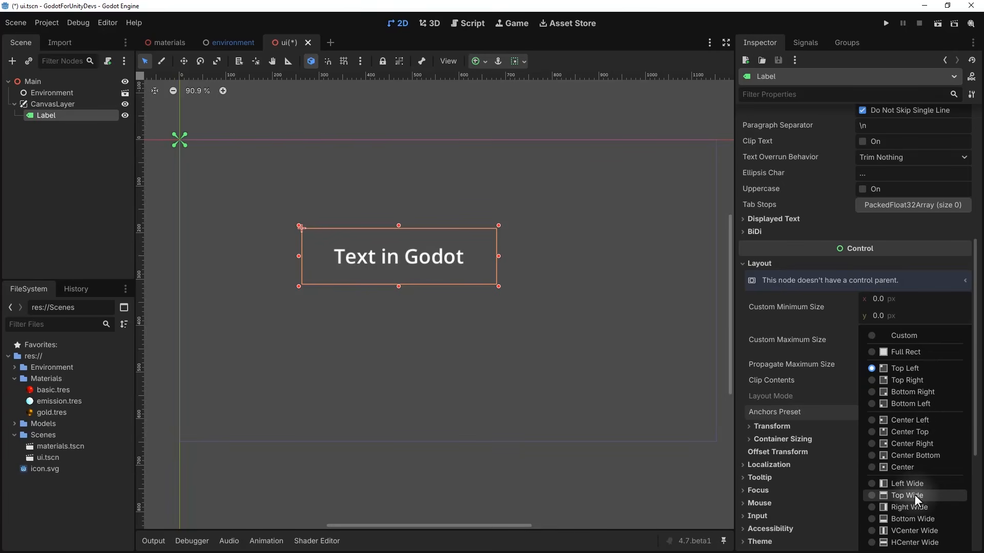
click(912, 433)
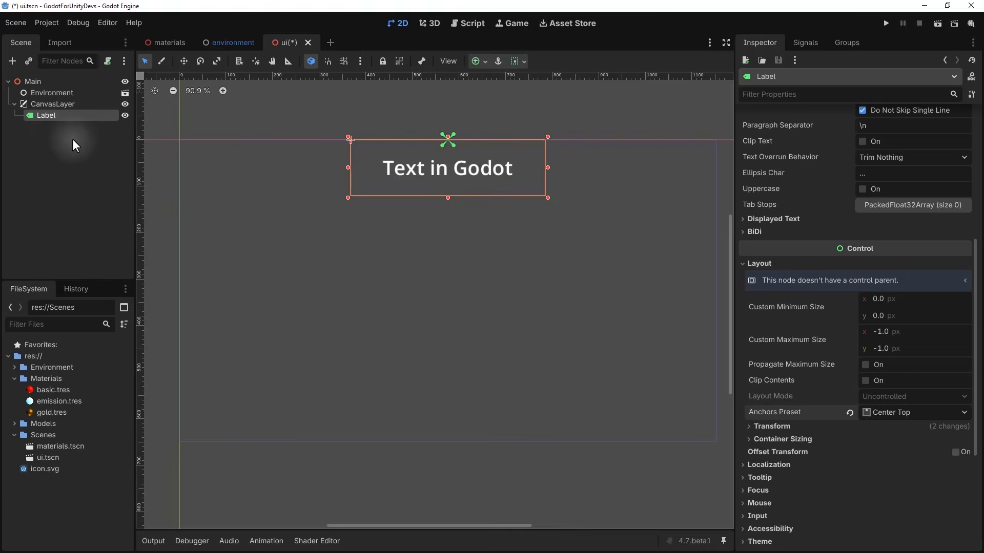
Add a Button node as a child of CanvasLayer
click(76, 161)
right_click(53, 101)
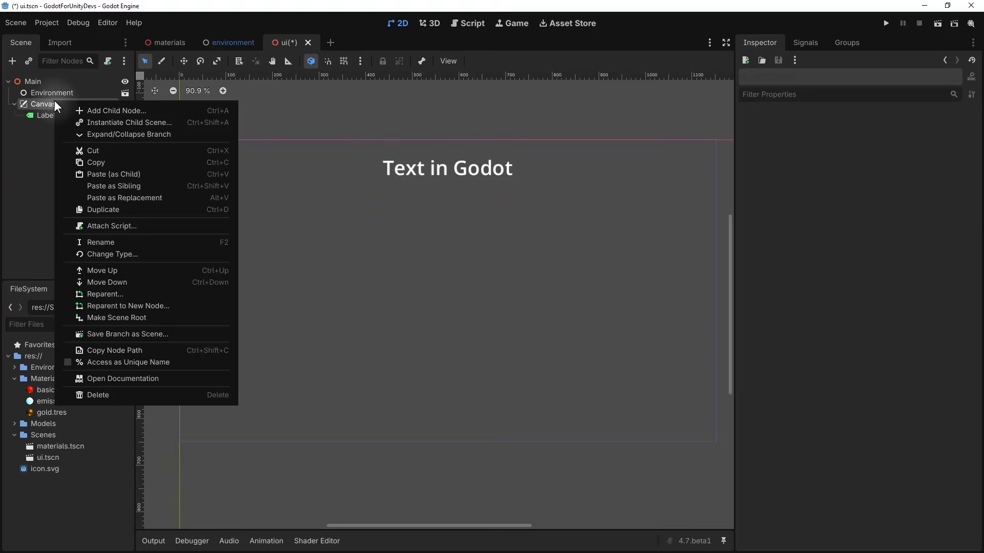
click(127, 111)
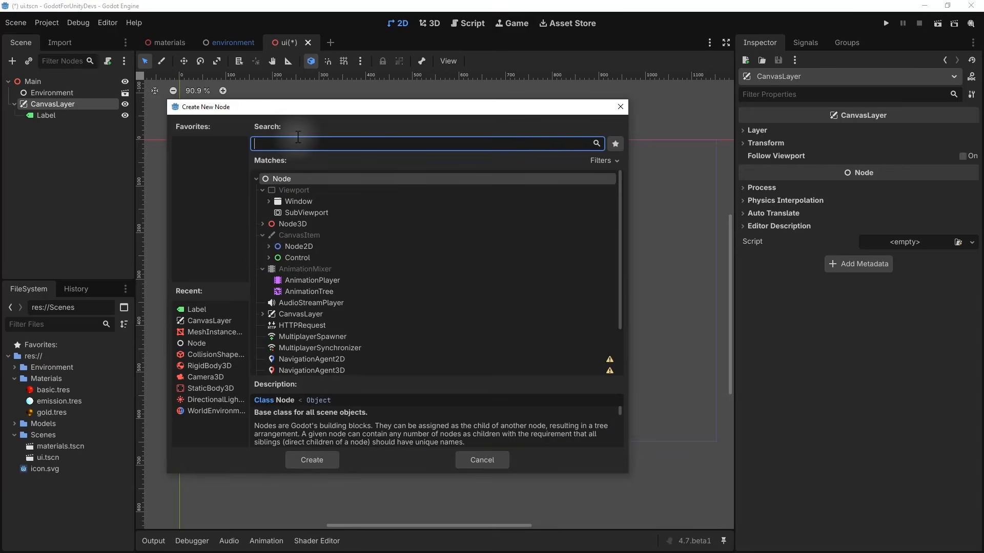
text(button)
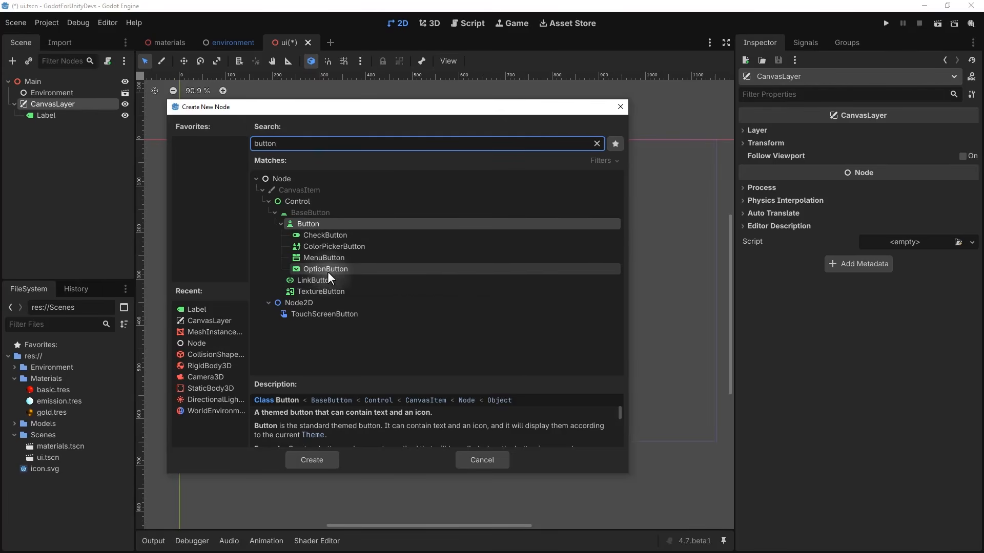
click(313, 225)
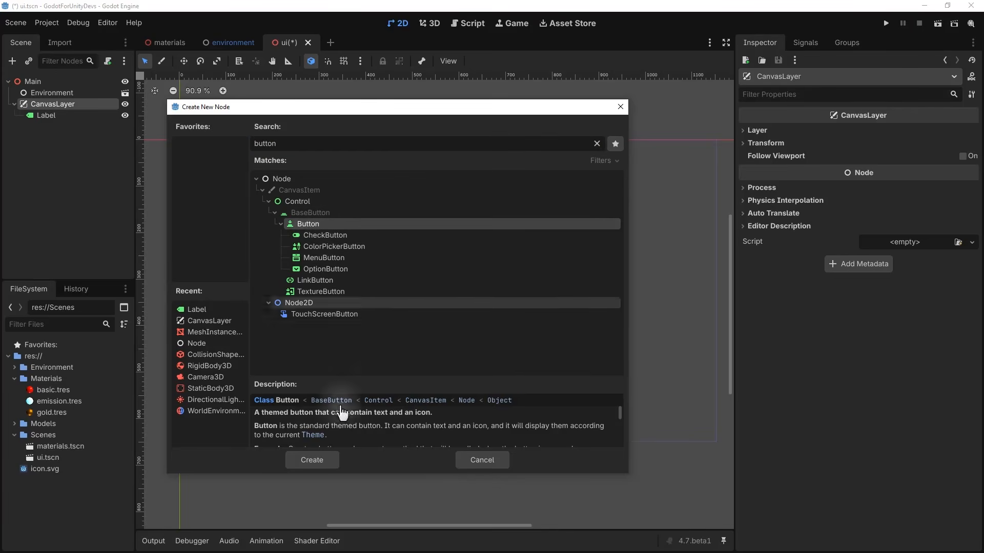
click(319, 459)
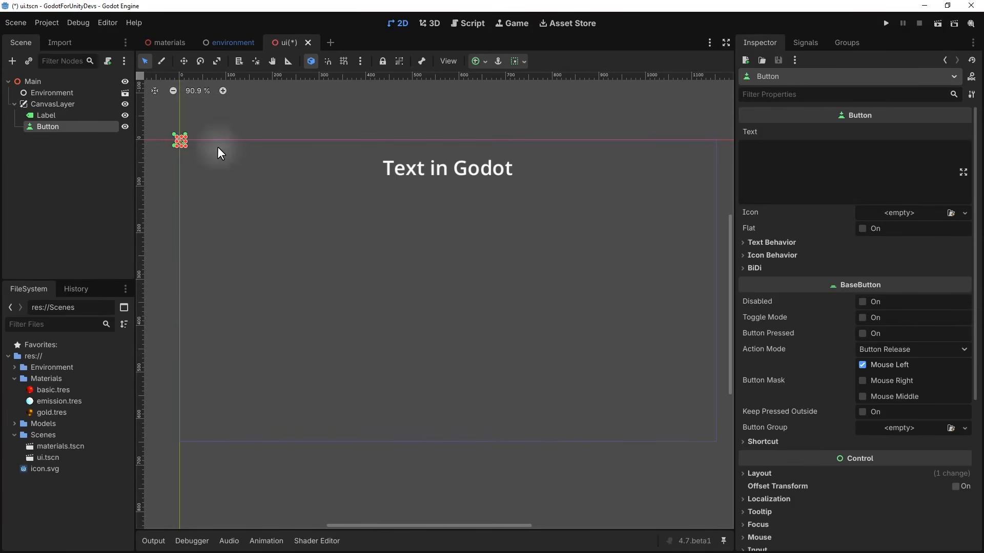
Enlarge the new Button to about 230 by 90 px, place it below the Label, and set its text to "Button"
drag(195, 148, 290, 191)
drag(244, 160, 475, 253)
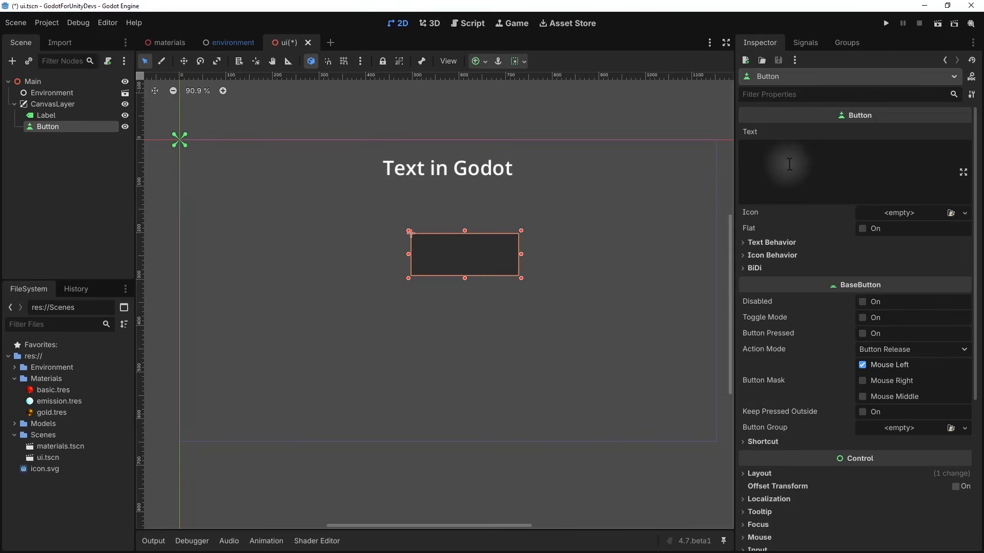
click(770, 171)
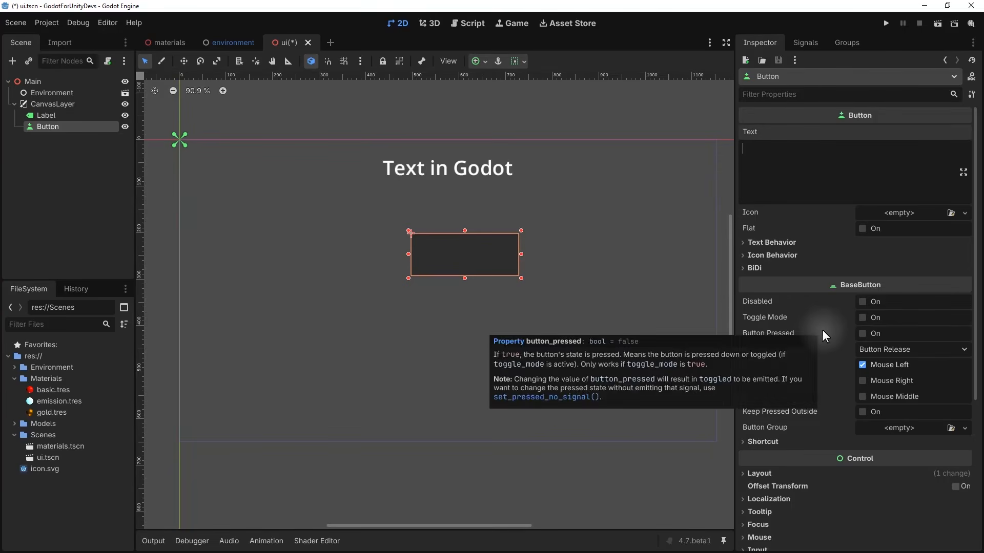
text(Button)
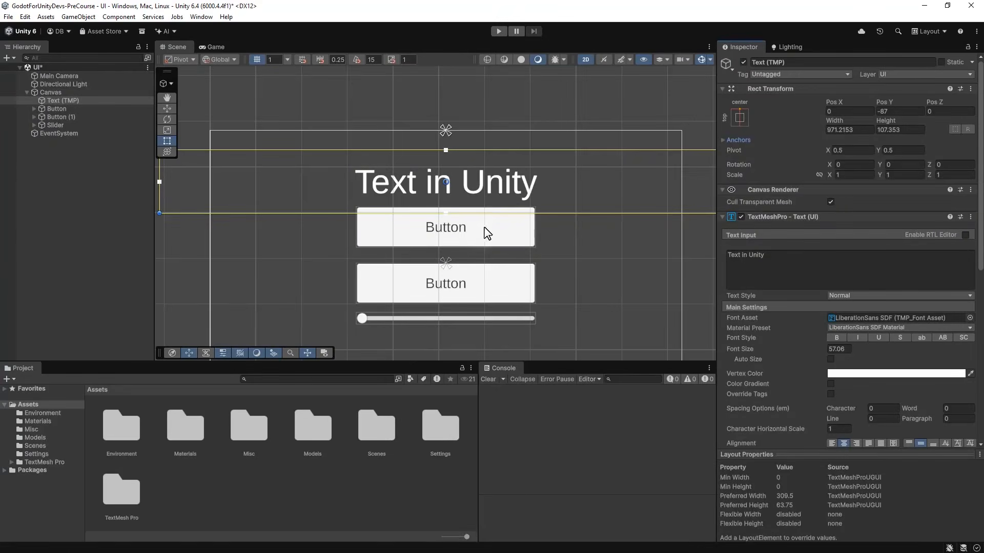
Switch to Unity, inspect the upper Button's component settings, and add an entry to its On Click () list
click(487, 234)
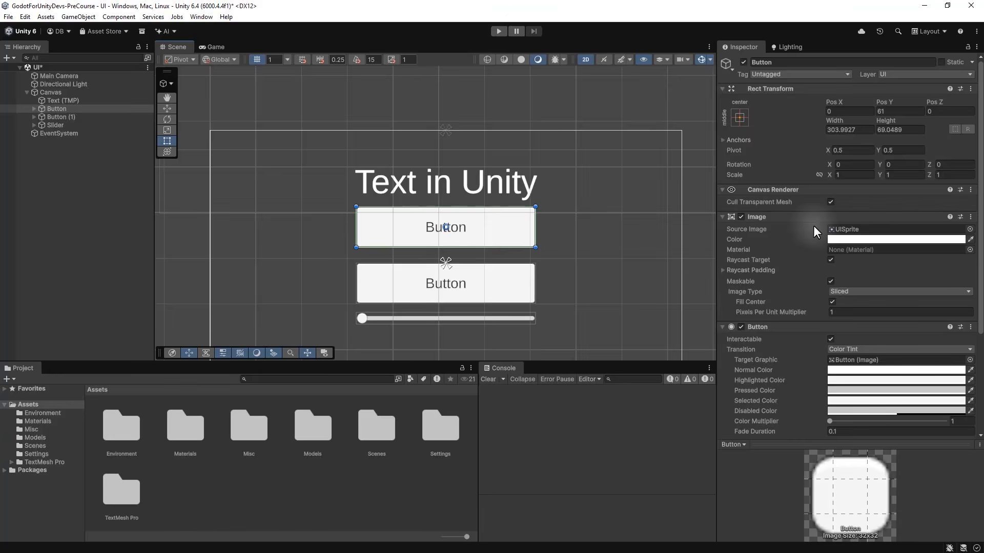
scroll(813, 225, down, 5)
scroll(805, 251, down, 2)
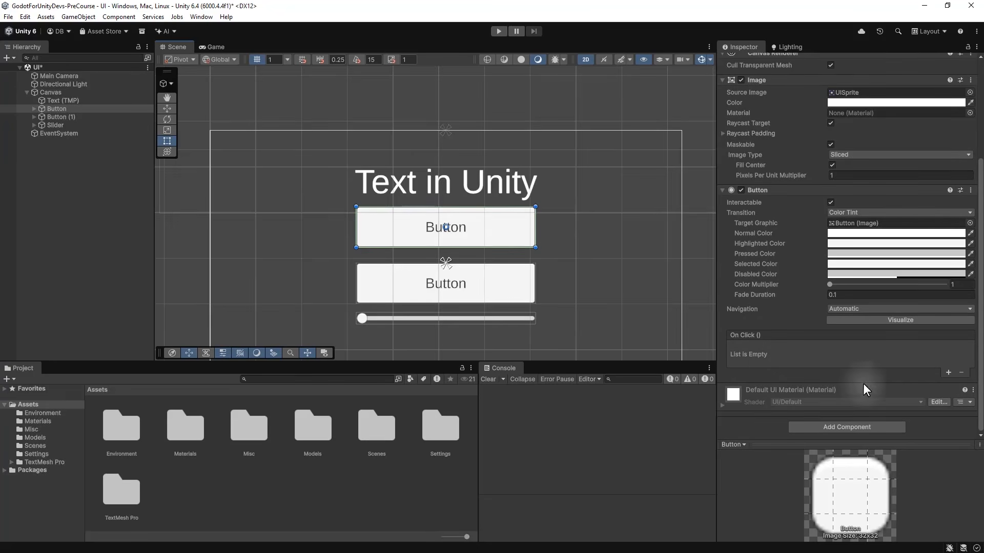
click(948, 373)
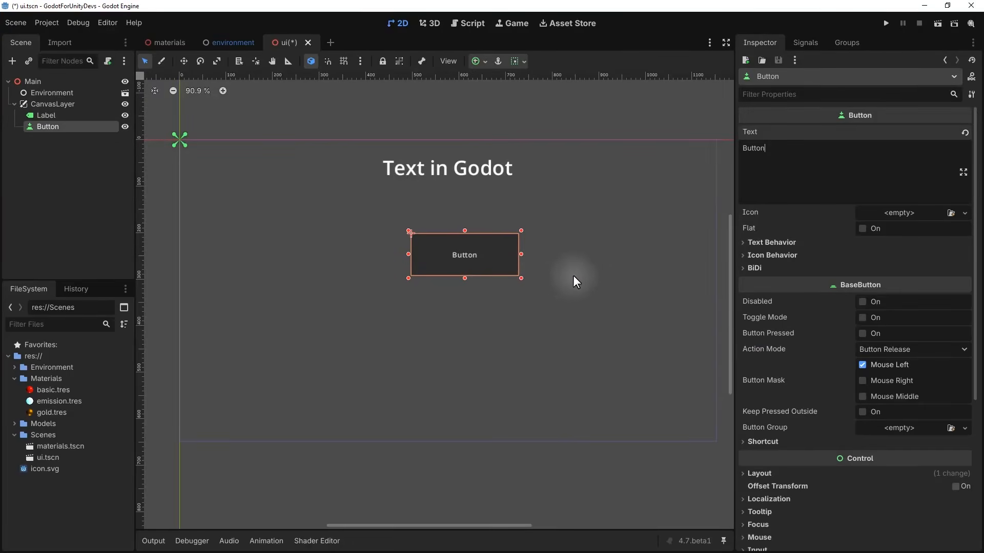
Switch back to Godot and examine the Button's properties and signals, opening and cancelling a method connection for pressed()
scroll(838, 235, down, 4)
scroll(850, 260, up, 1)
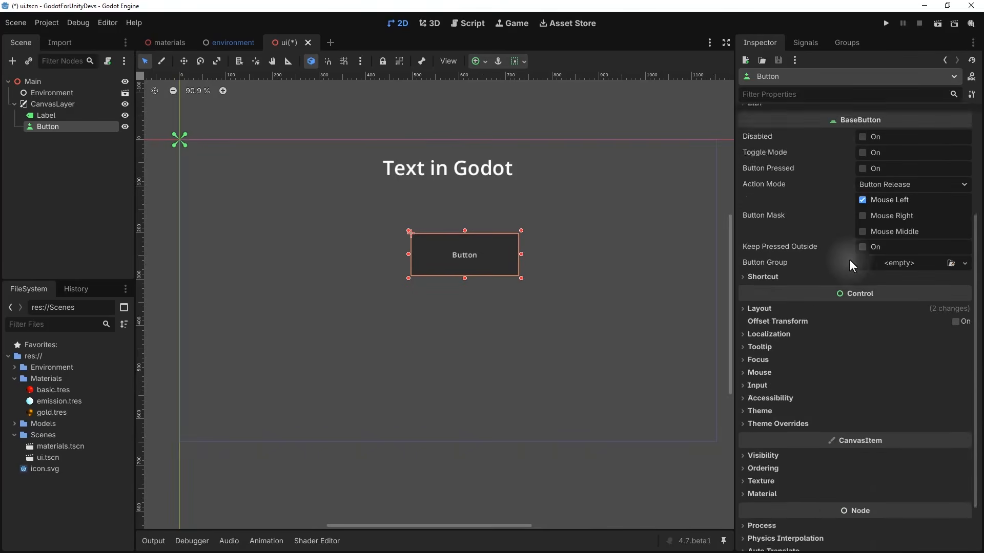
scroll(849, 259, up, 2)
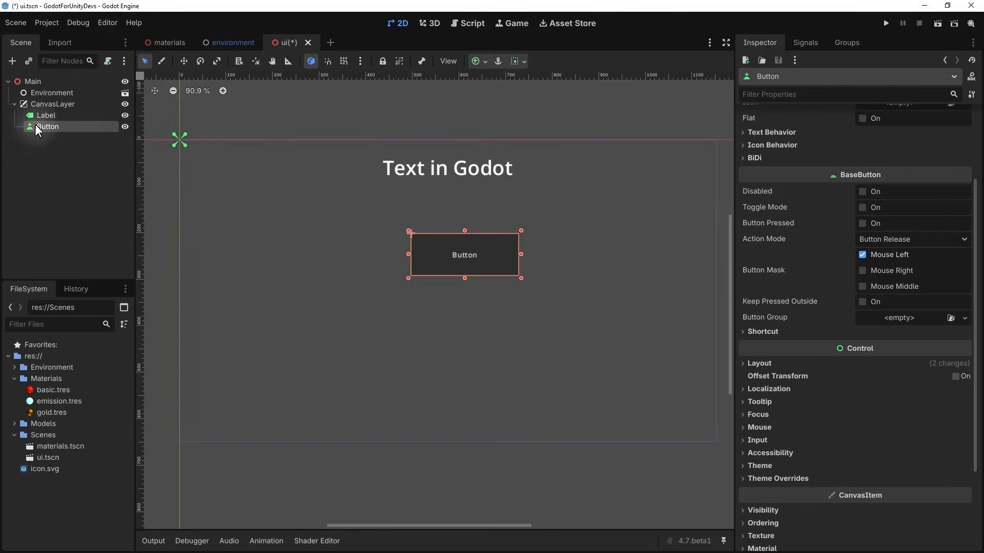
click(805, 43)
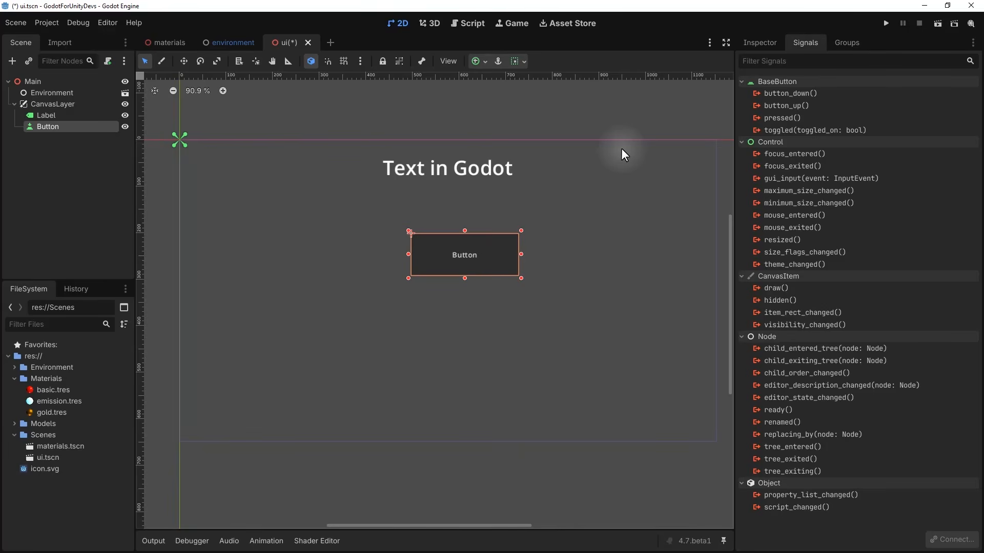
double_click(799, 121)
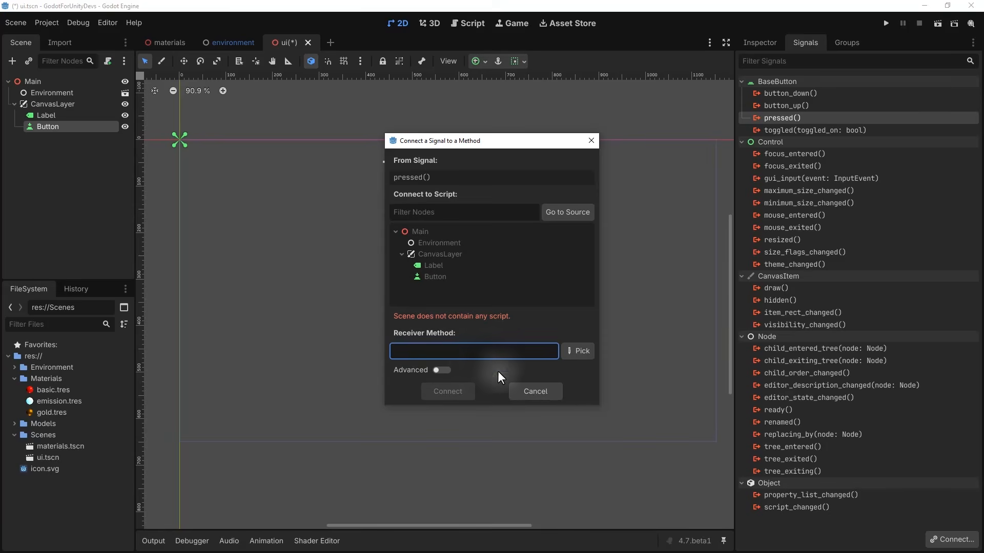
click(527, 392)
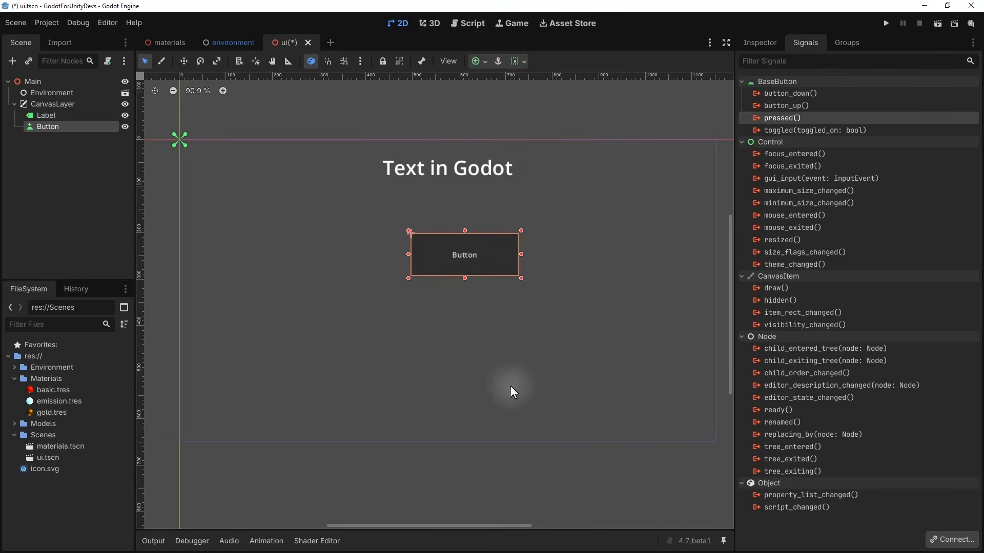
click(766, 42)
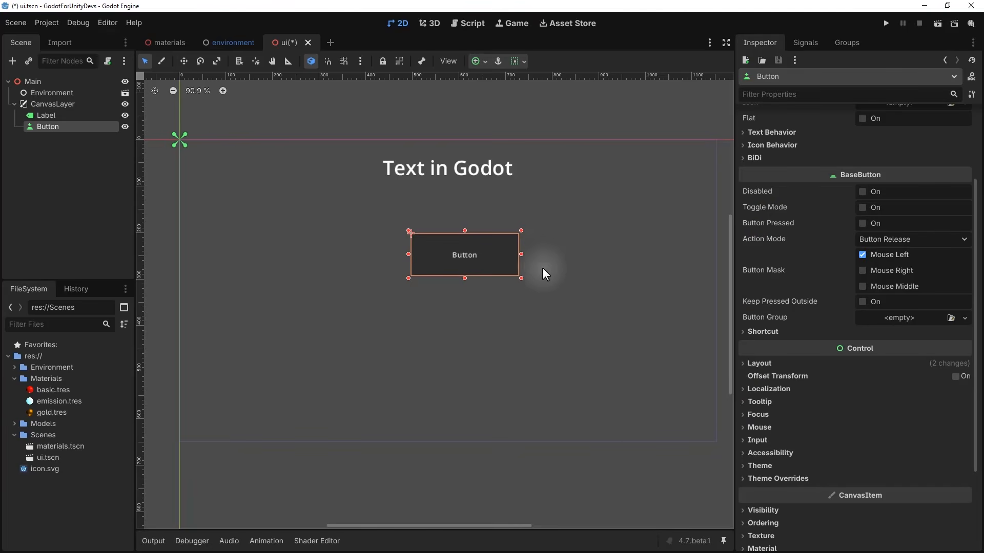
Save the ui scene and run it, shrinking the game window to about 471 x 265 px and enlarging it to about 913 x 514 px before stopping
scroll(506, 207, down, 5)
key(ctrl+s)
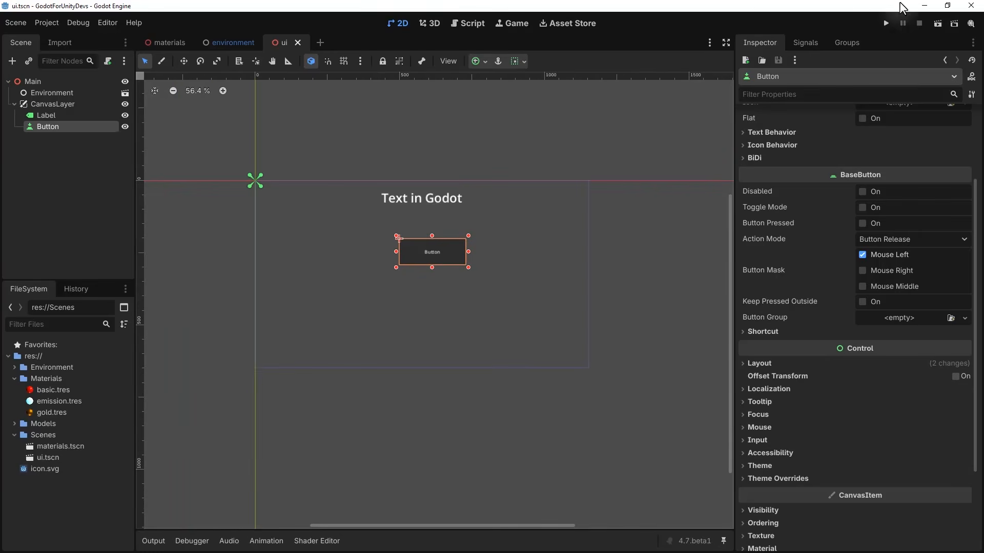
click(934, 26)
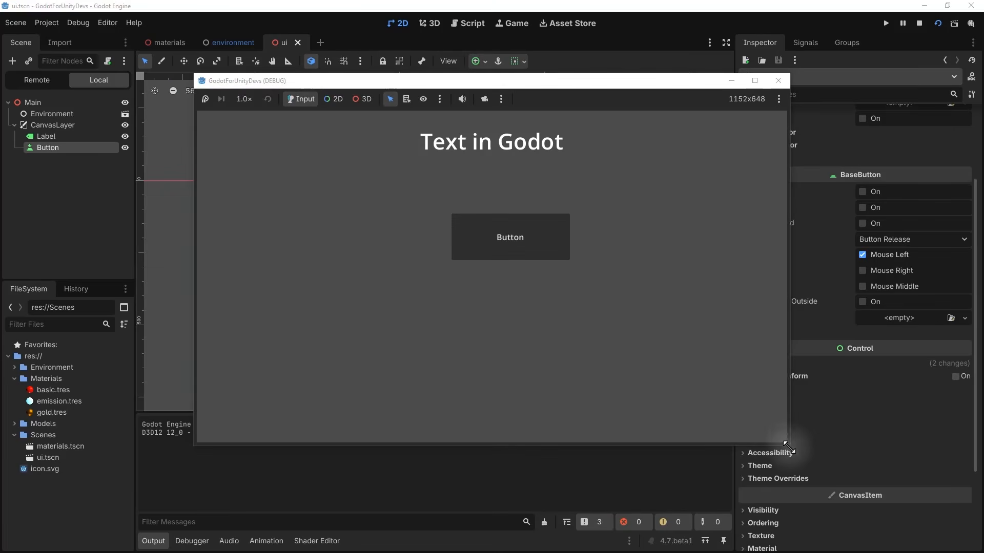
drag(787, 445, 510, 251)
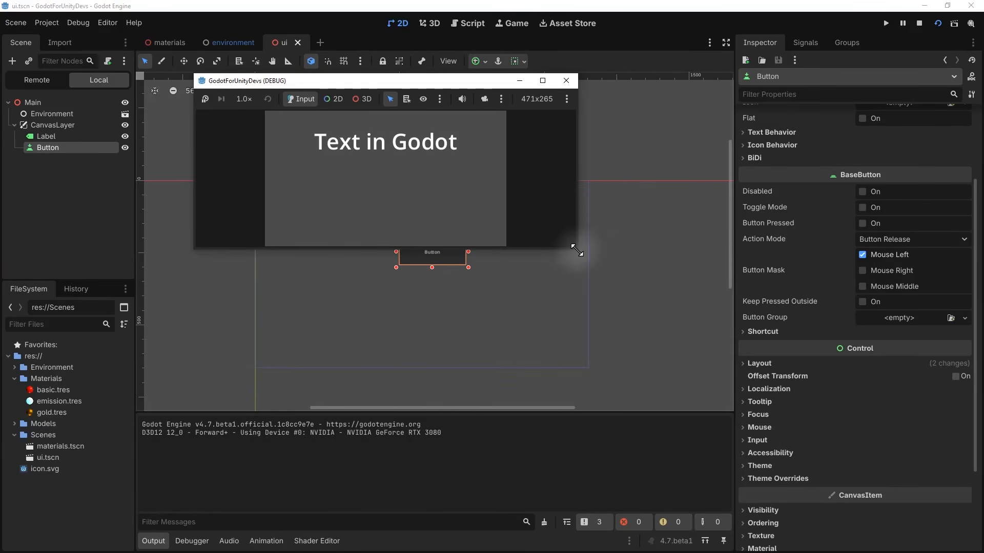
drag(576, 248, 728, 392)
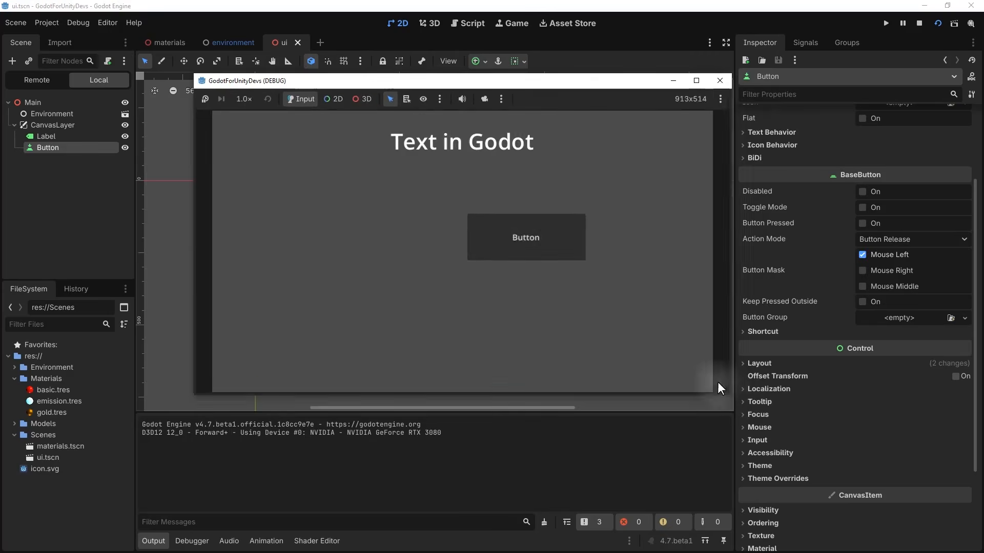
click(918, 23)
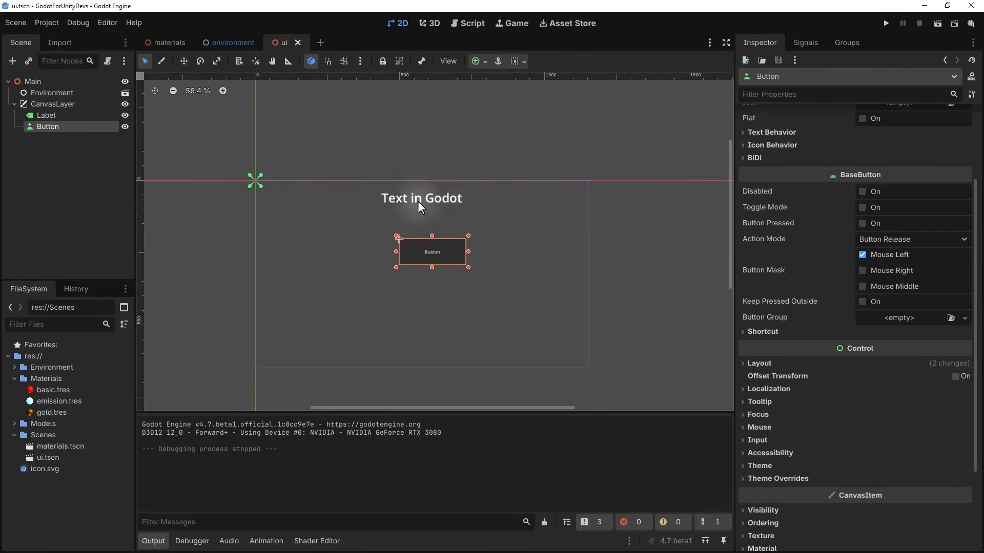
Set the display window's stretch mode to canvas_items in the project settings
click(42, 24)
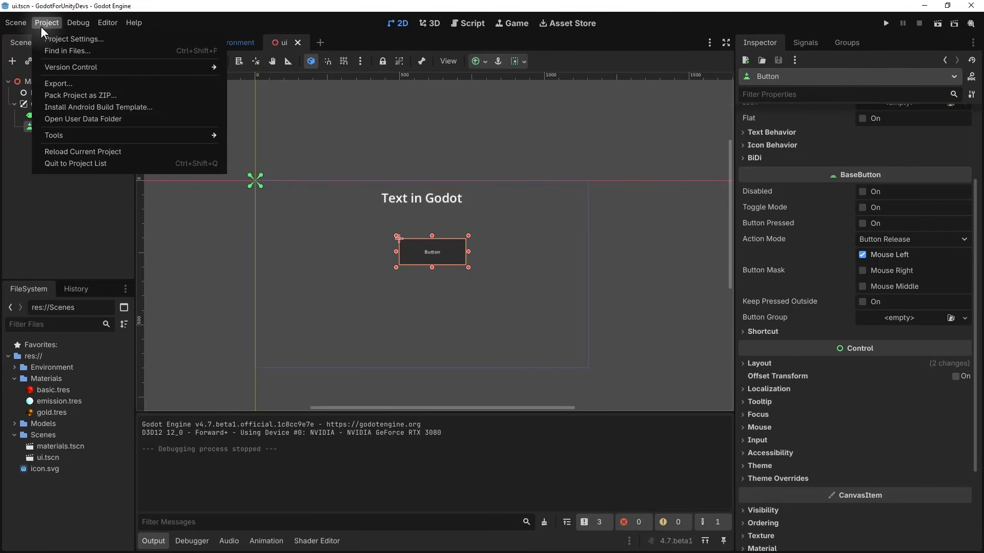
click(84, 39)
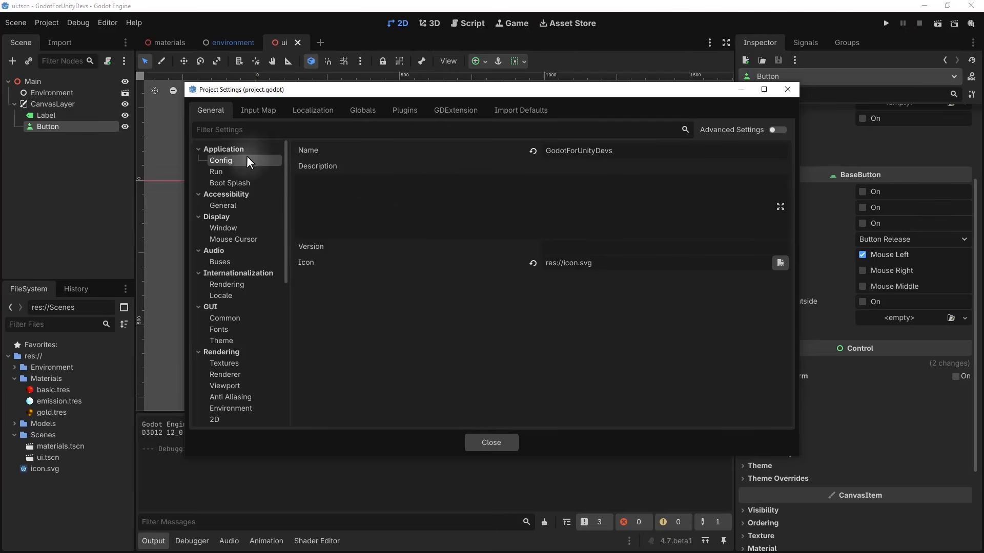
click(238, 228)
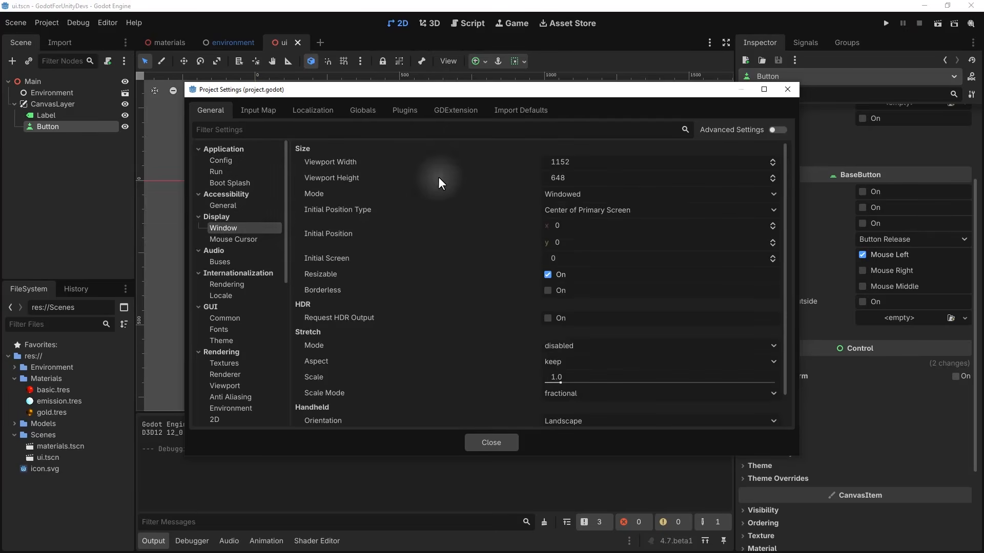
scroll(439, 183, down, 1)
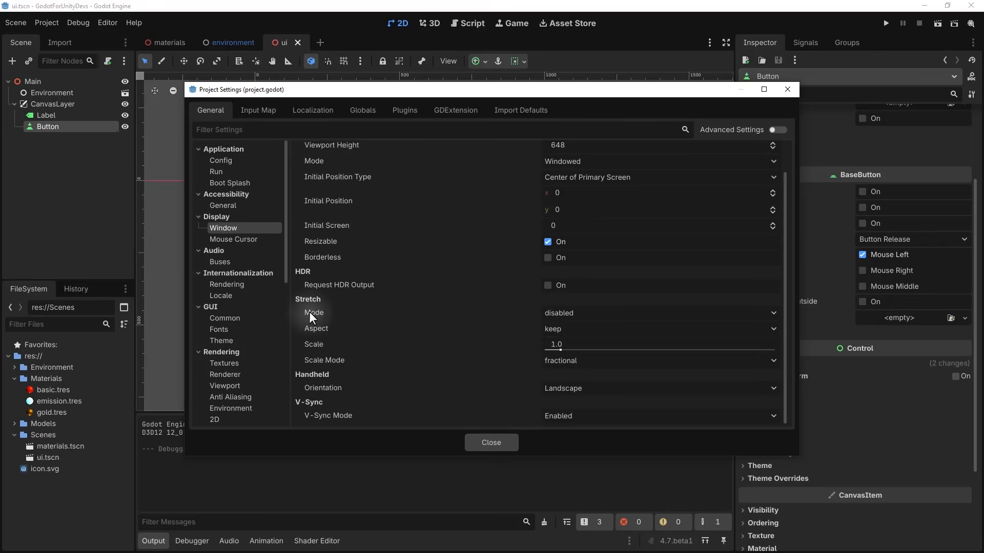
mouse_move(309, 311)
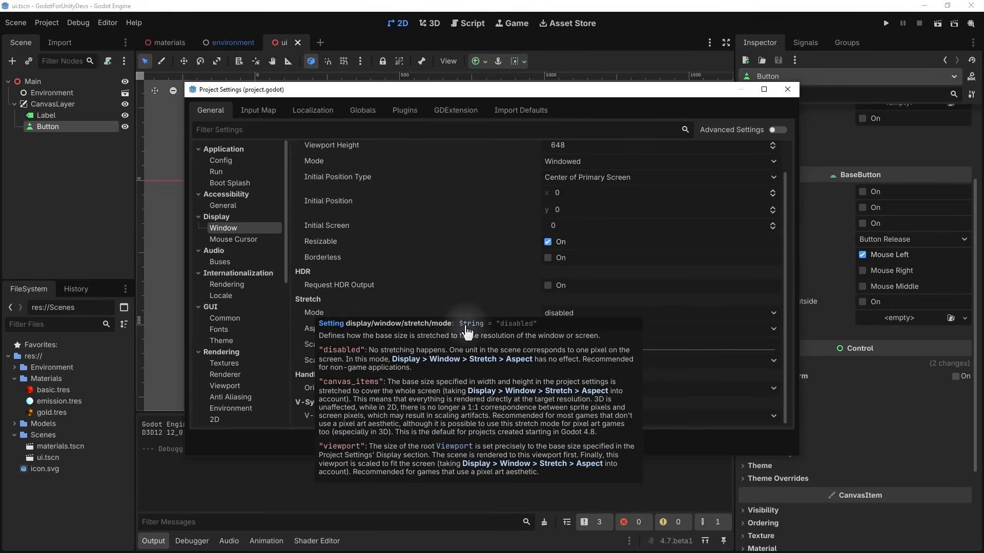
click(580, 312)
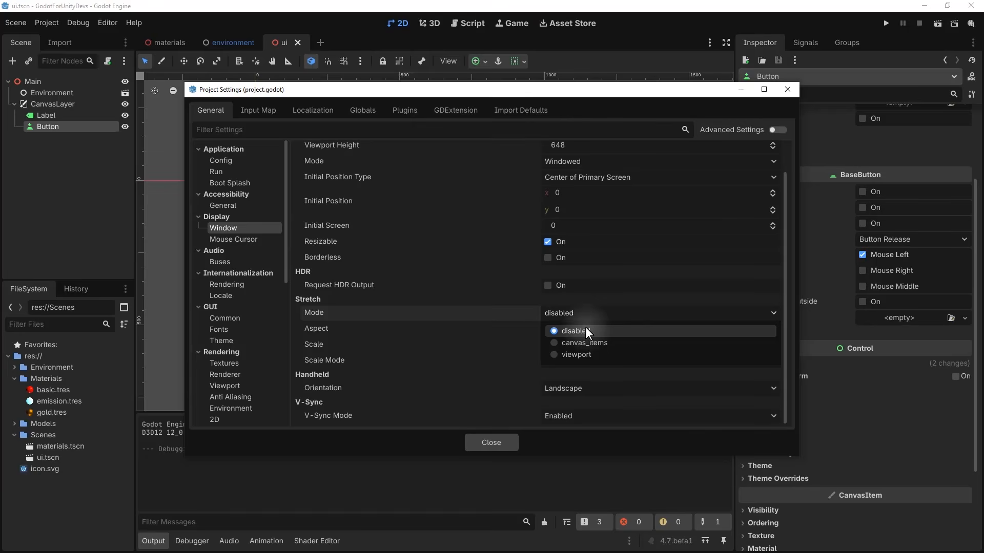
click(574, 343)
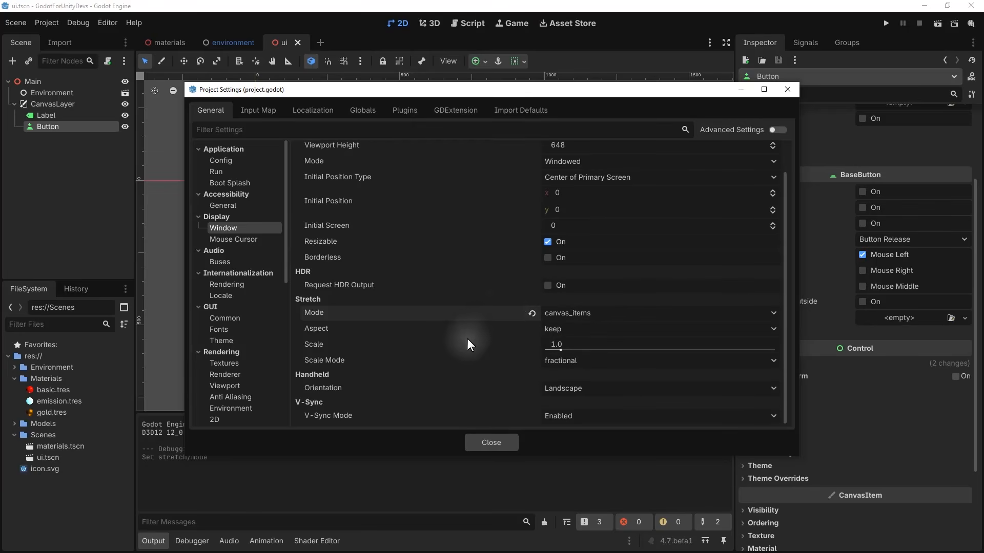
Review the stretch scale and aspect descriptions, set the stretch aspect to ignore, and close the project settings
mouse_move(467, 339)
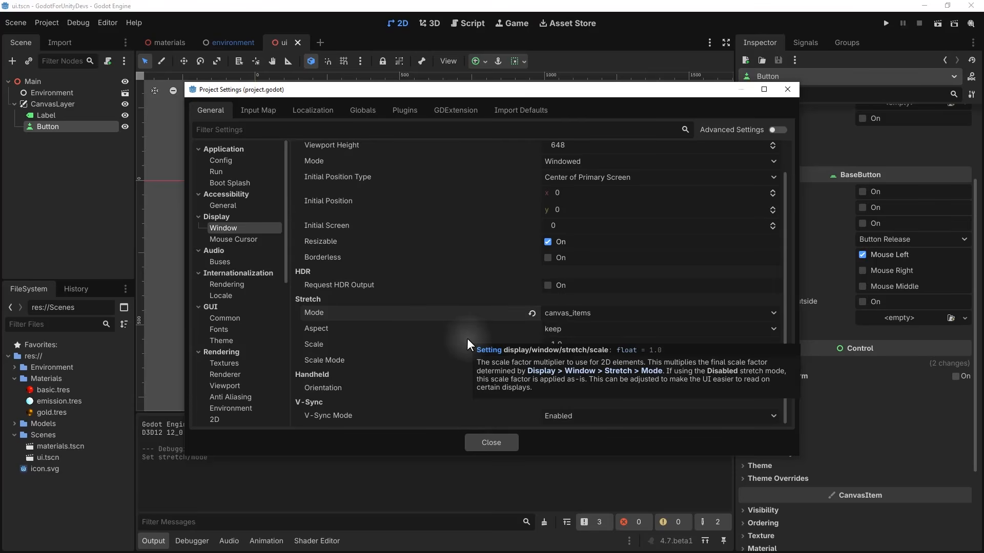
mouse_move(323, 332)
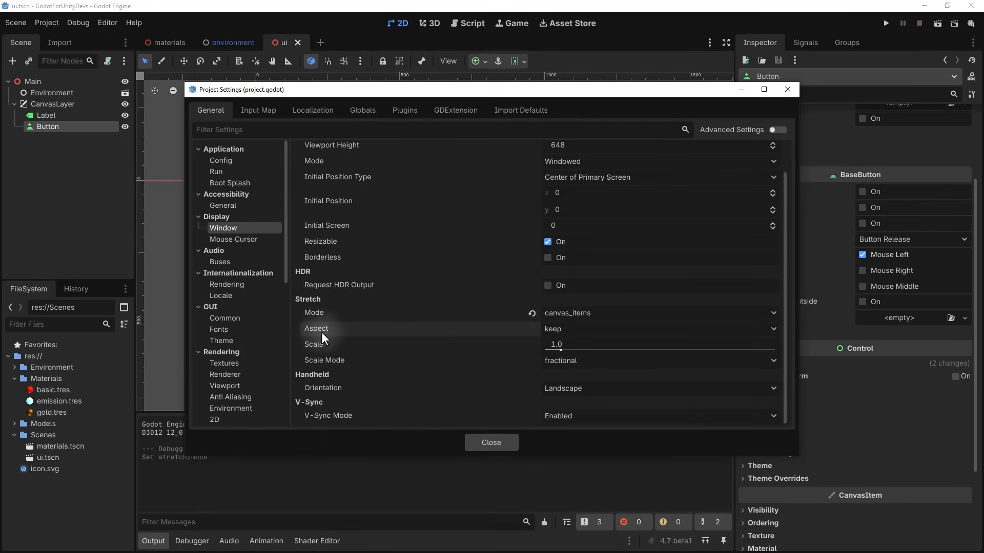
mouse_move(392, 332)
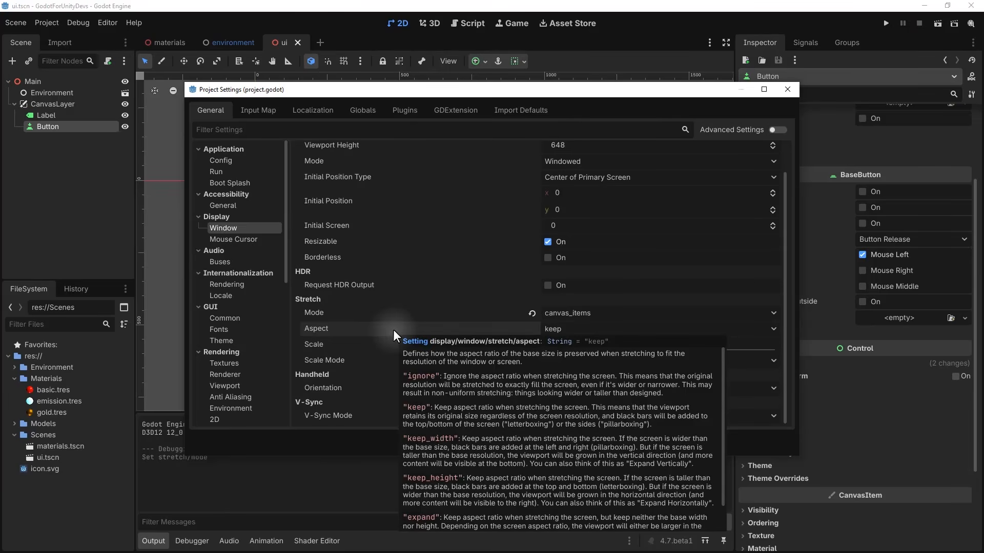
click(570, 331)
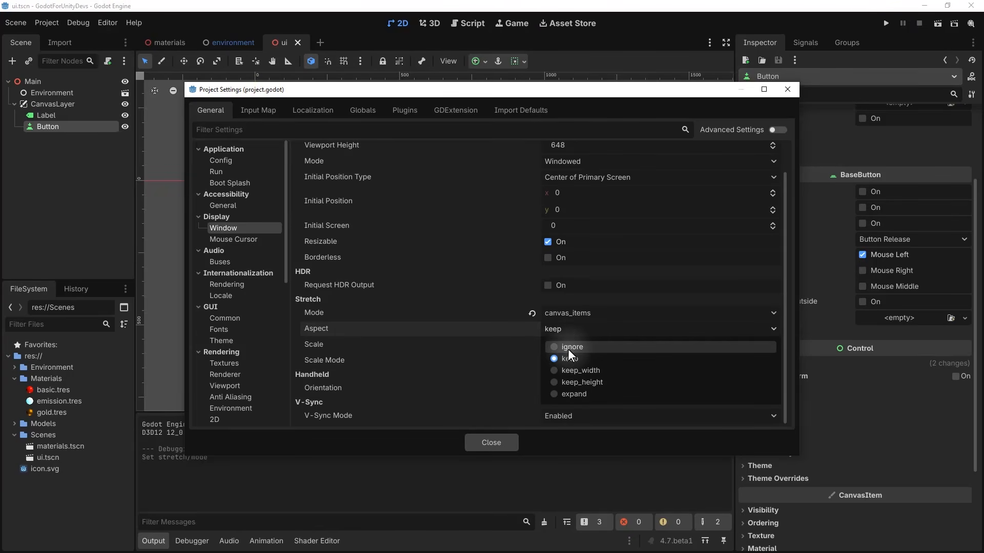
click(568, 348)
mouse_move(442, 328)
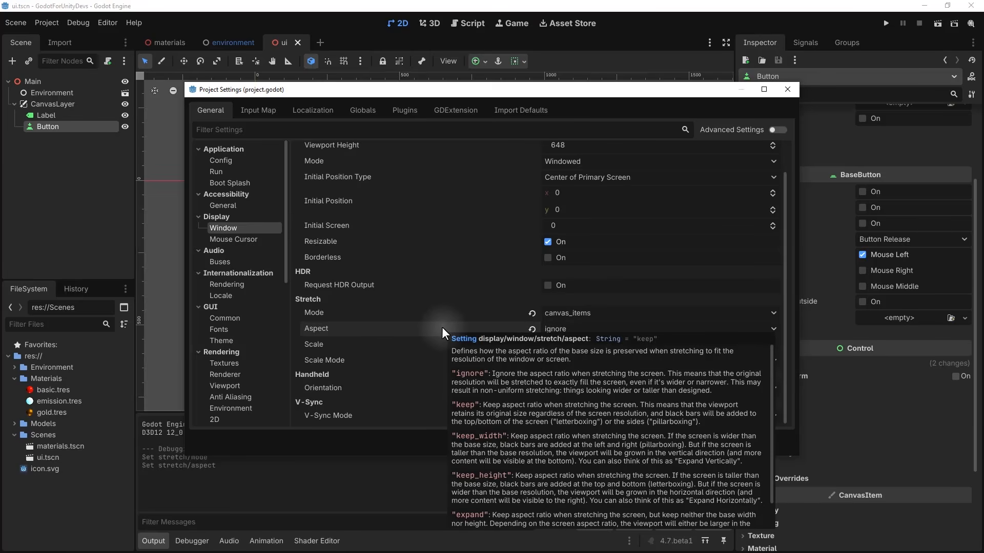
click(788, 90)
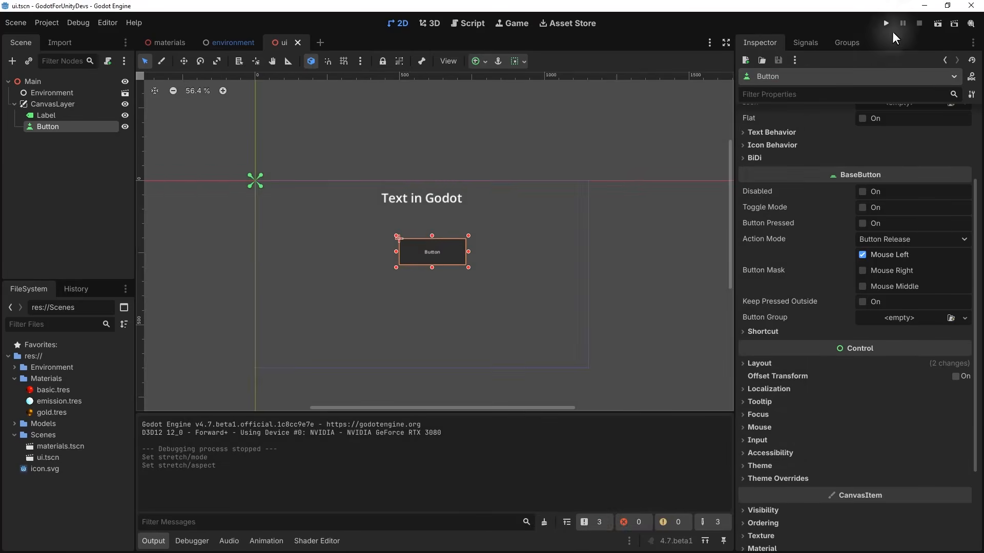
Run the ui scene and shrink the game window to about 1064 x 599 px to test the interface scaling
click(937, 25)
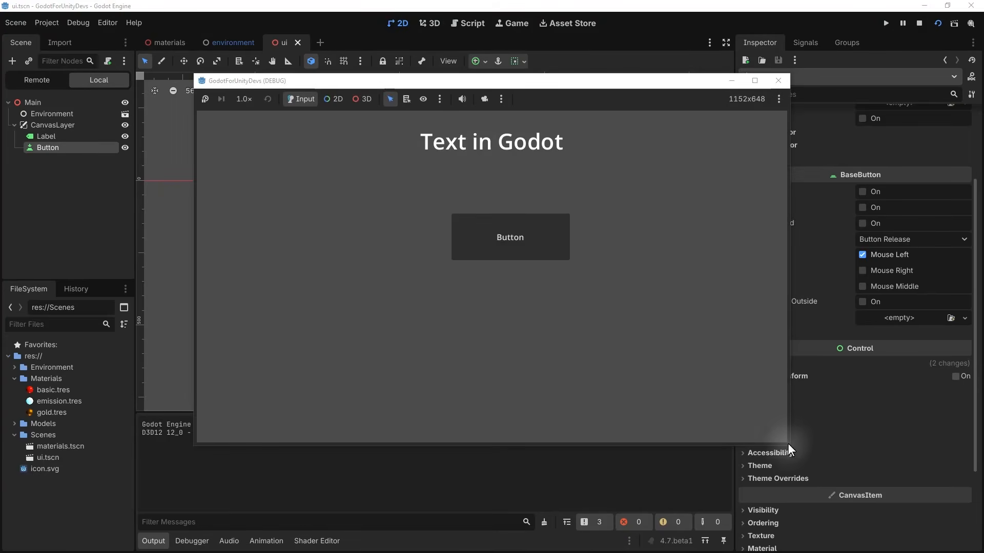
drag(788, 443, 758, 420)
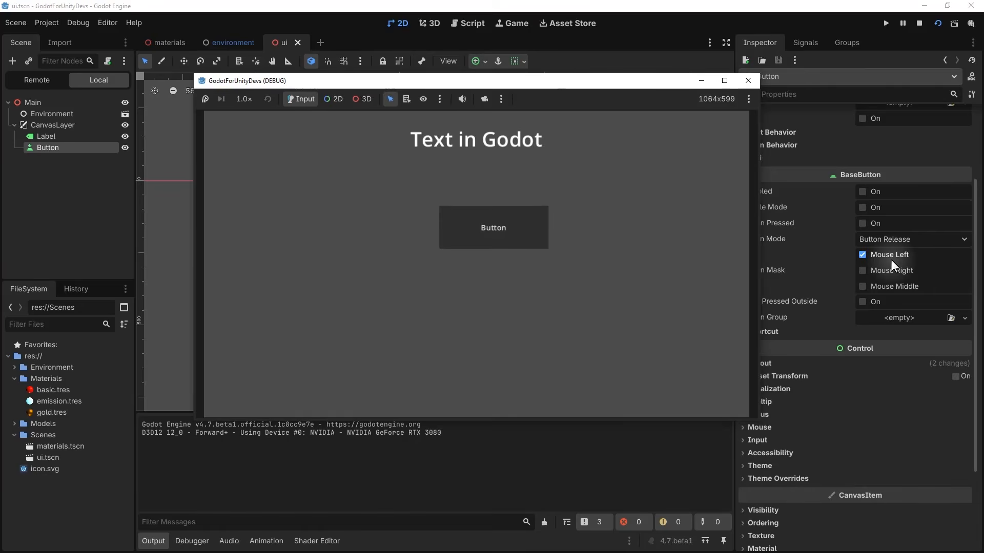